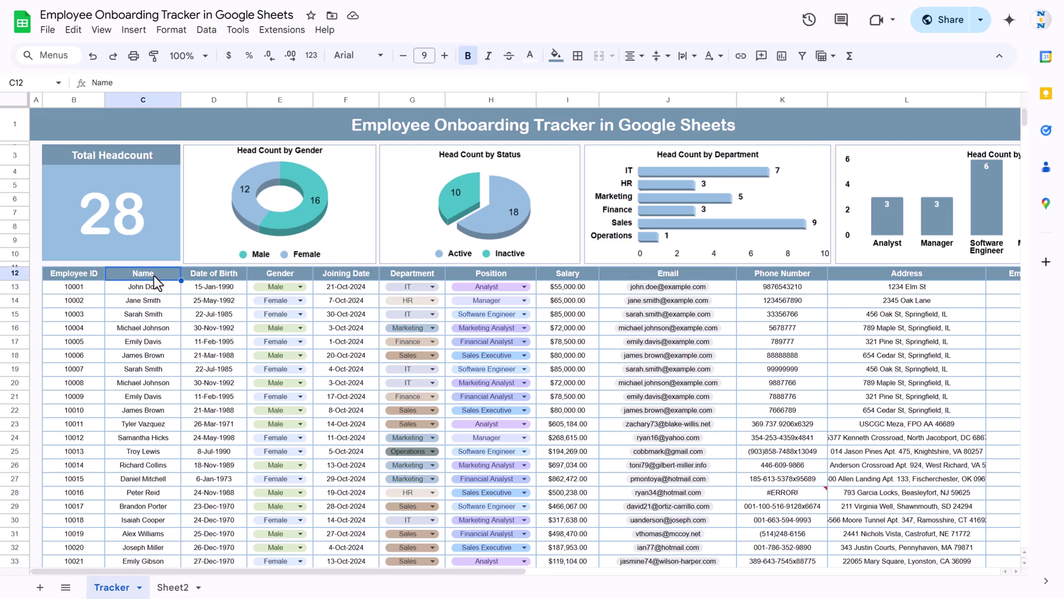
Examine the employee table's column headers from Employee ID and Name through Department, Position and Salary.
left_click(138, 146)
left_click(88, 274)
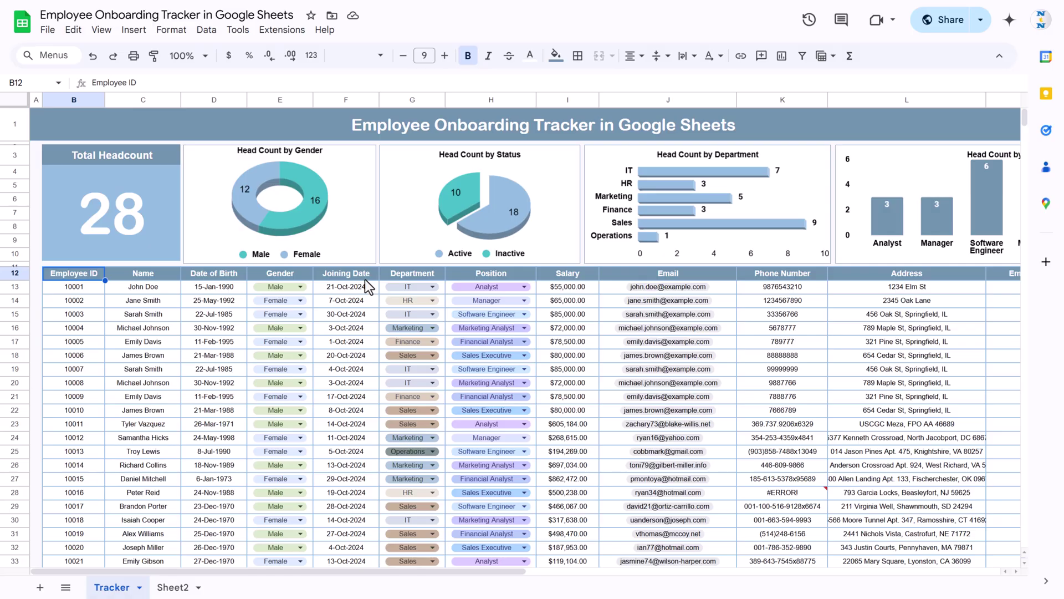
scroll(361, 279, "right", 1)
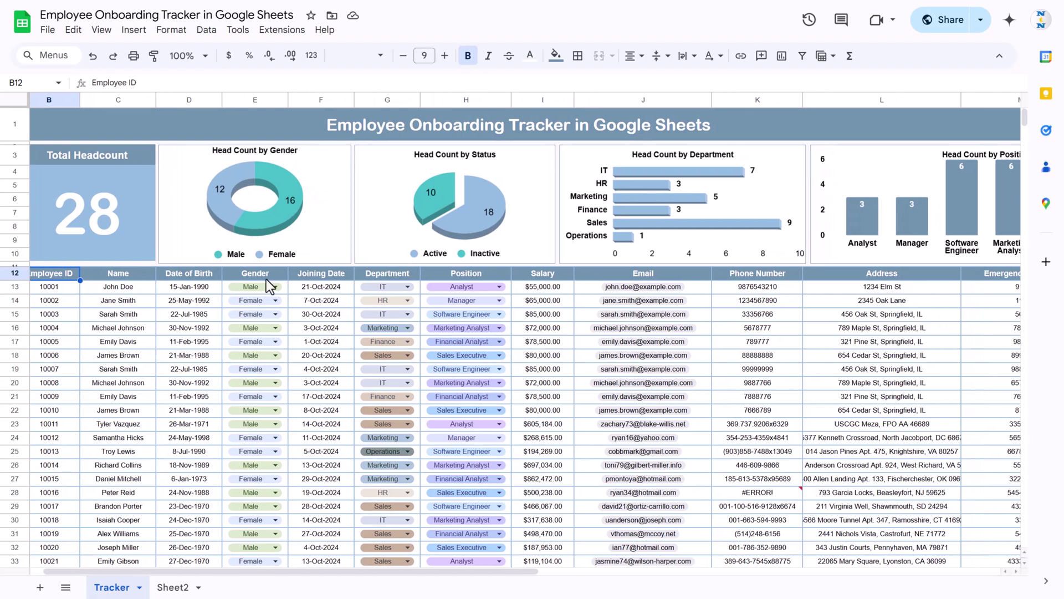
scroll(266, 278, "left", 1)
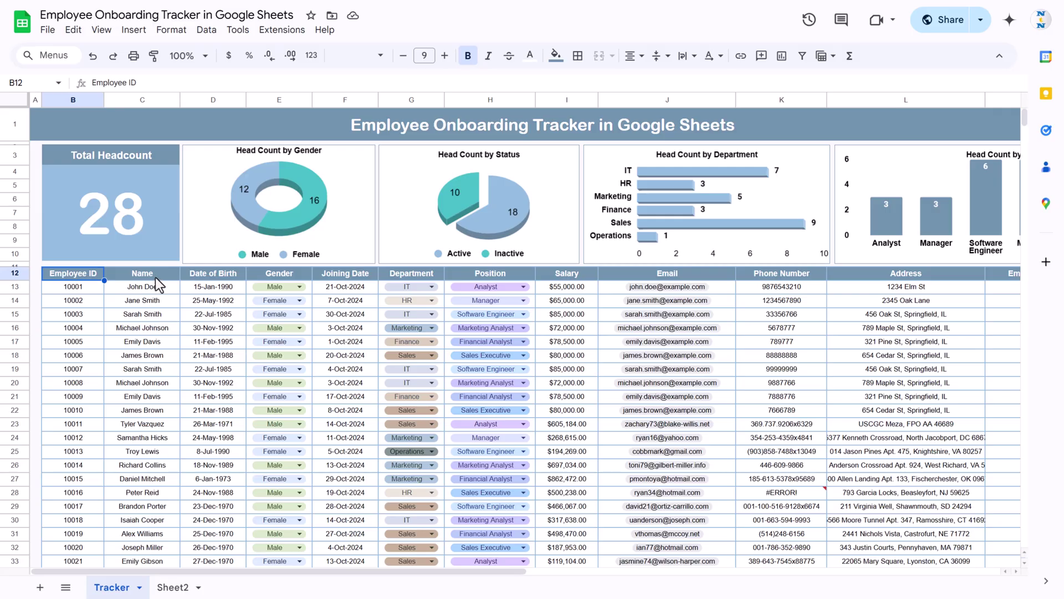
left_click_drag(155, 277, 158, 352)
left_click_drag(218, 276, 215, 354)
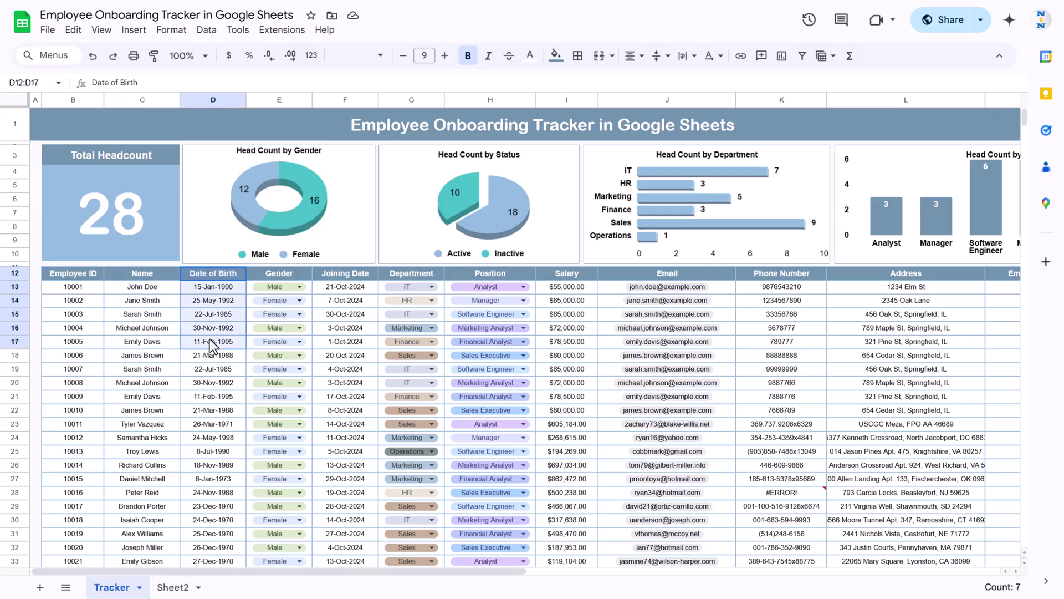
left_click(290, 274)
scroll(378, 278, "right", 1)
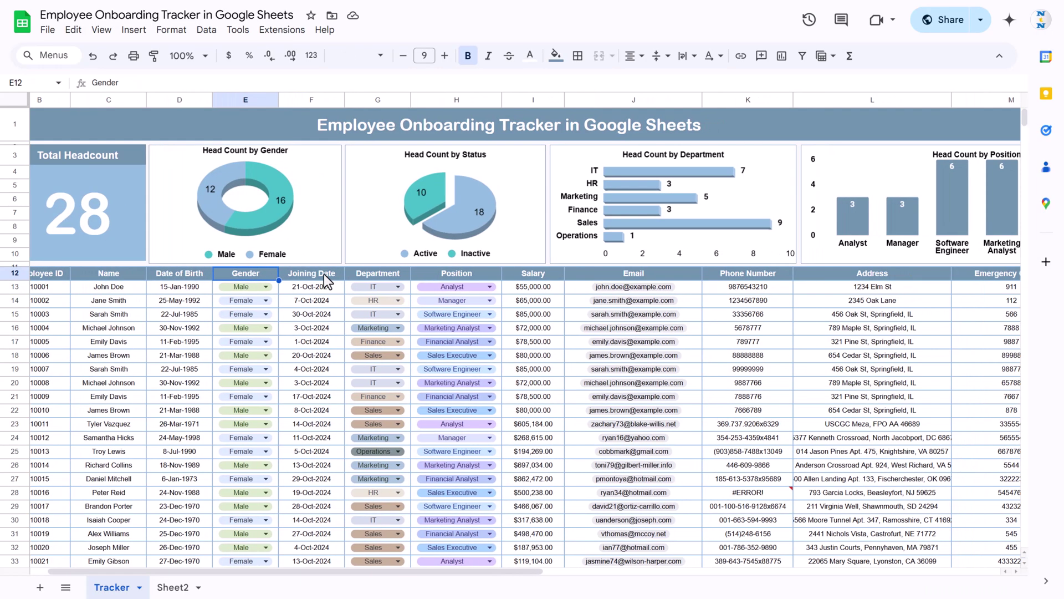
left_click(324, 274)
left_click(388, 274)
scroll(513, 286, "right", 1)
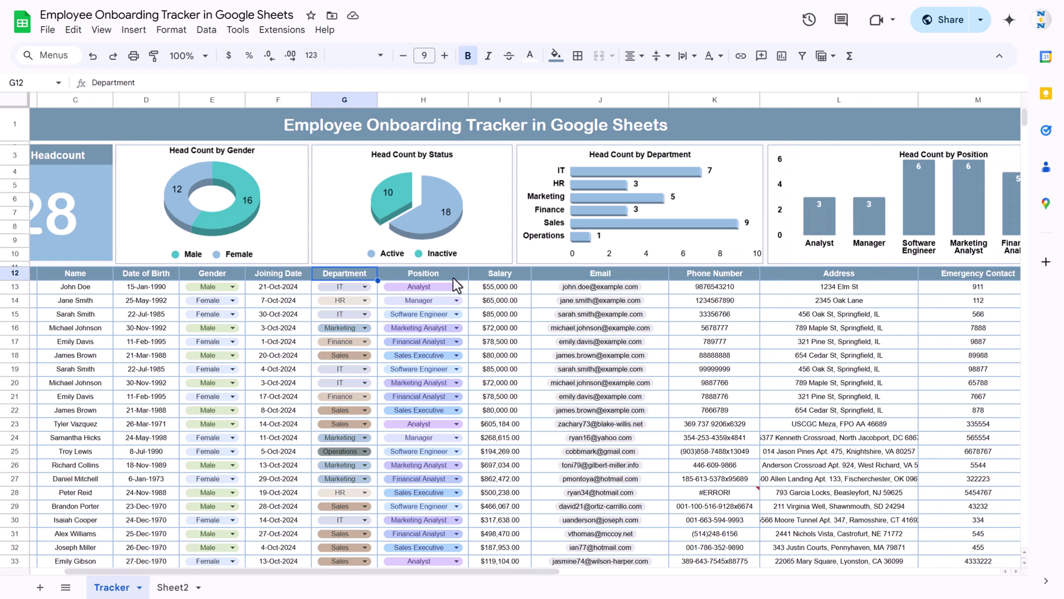
left_click(451, 275)
left_click(507, 274)
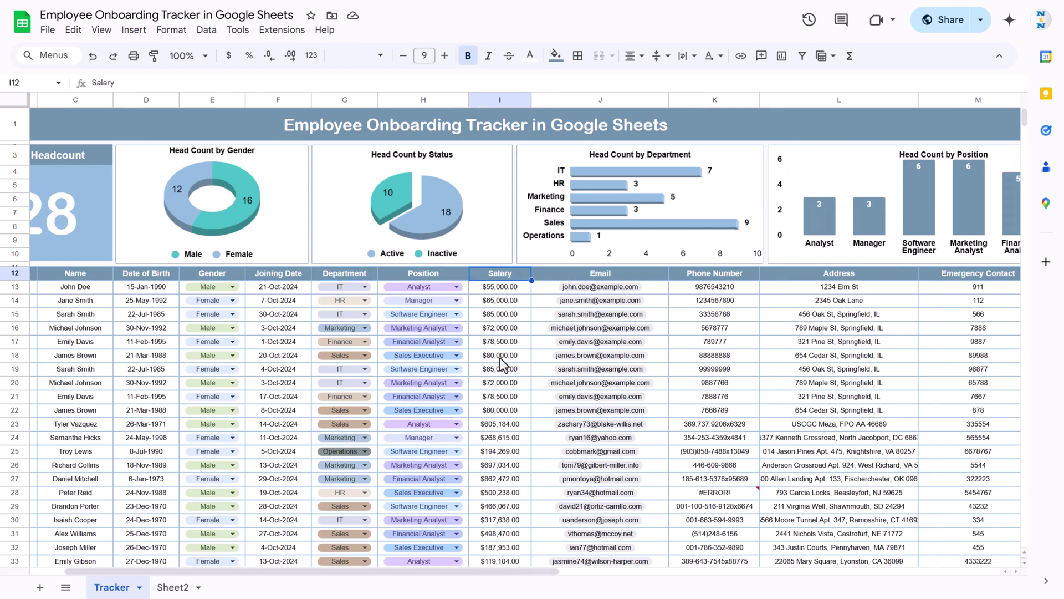
Examine the remaining employee table columns from Email and Phone Number through Education, Skills and Status.
scroll(543, 288, "right", 1)
left_click(564, 274)
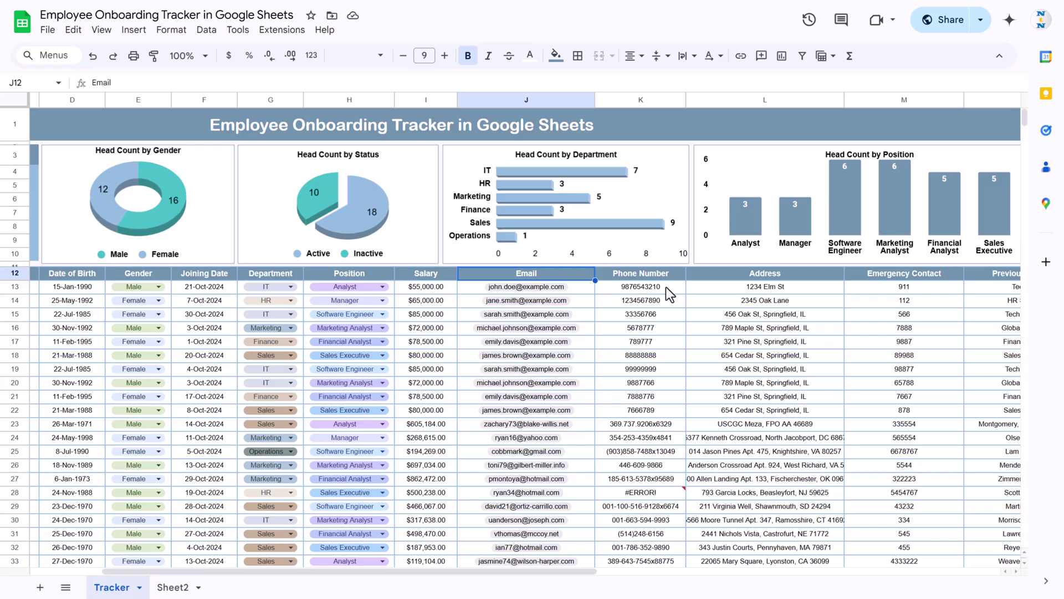
left_click(655, 277)
scroll(679, 319, "right", 2)
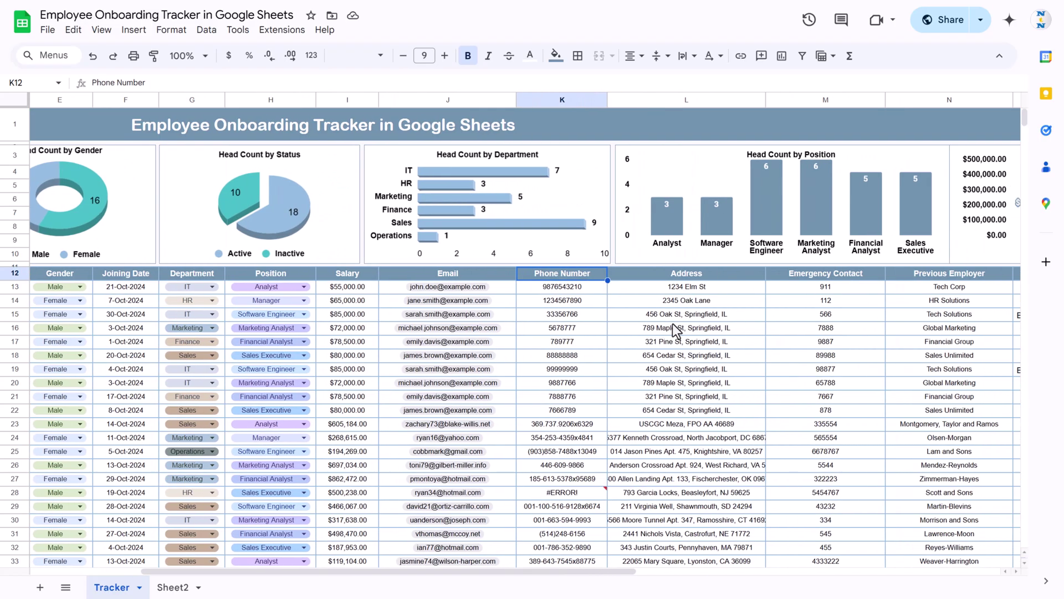
left_click(667, 274)
scroll(781, 280, "right", 1)
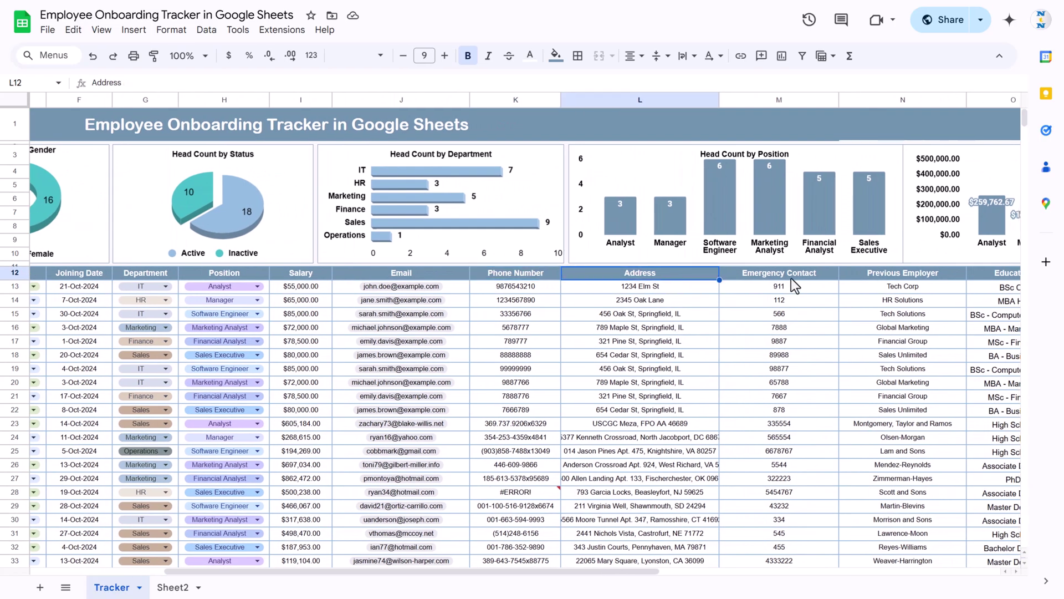
left_click(768, 277)
scroll(809, 310, "right", 2)
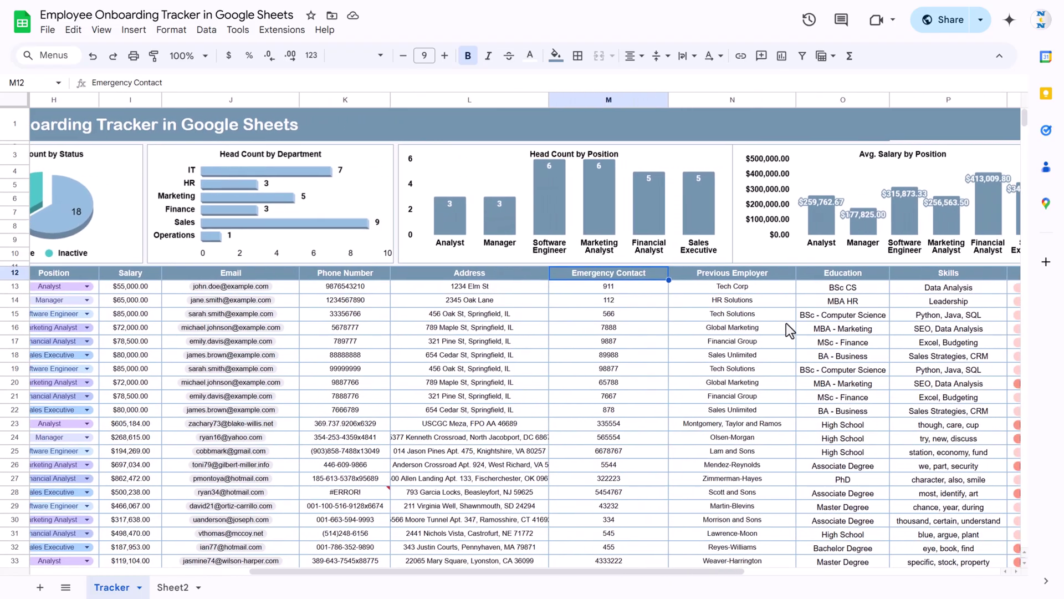
left_click(742, 271)
scroll(772, 324, "right", 2)
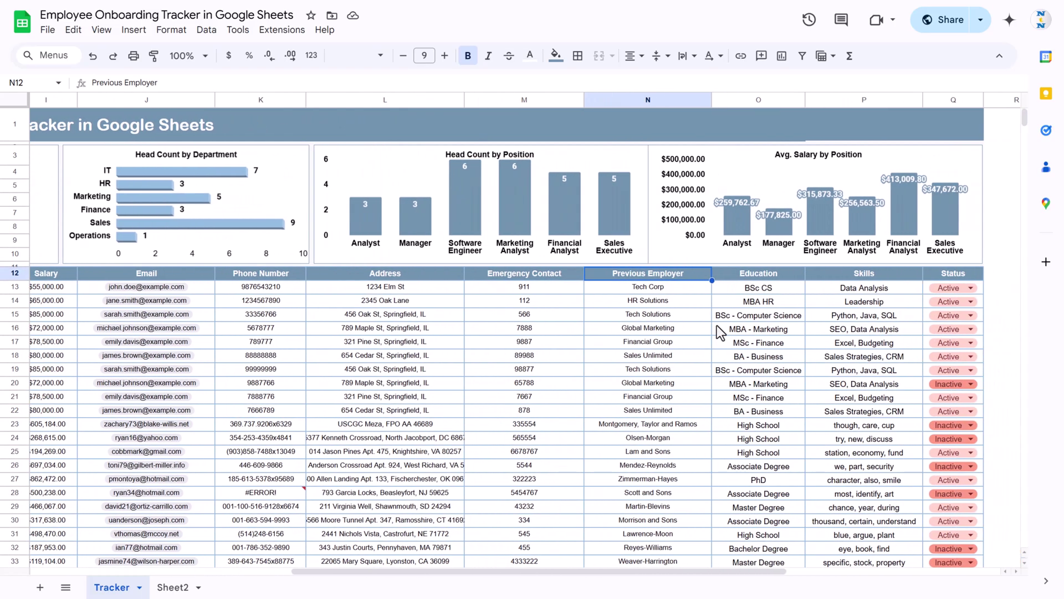
left_click(772, 275)
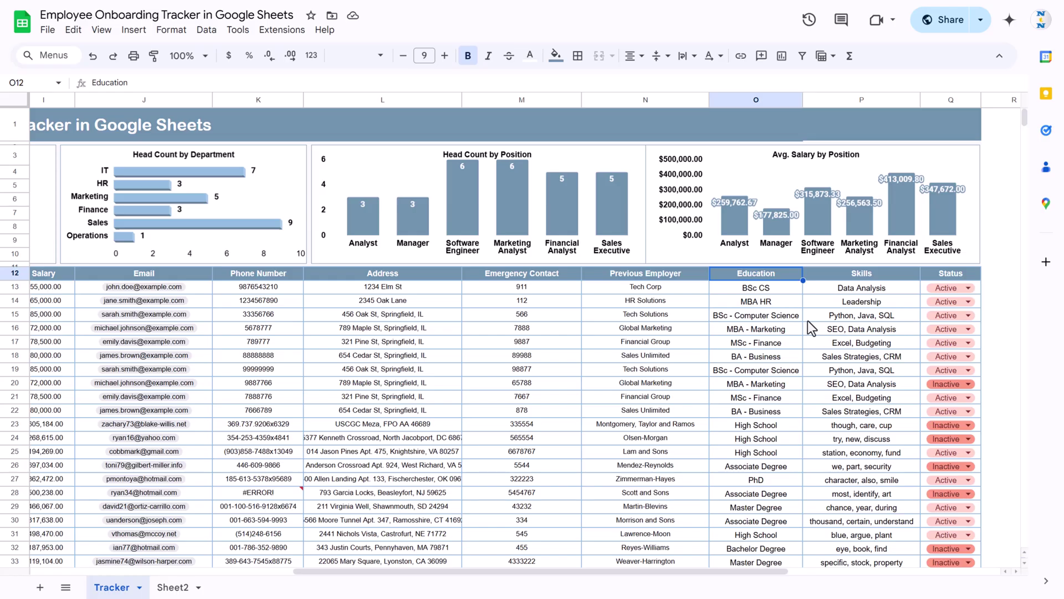
scroll(807, 321, "right", 2)
left_click(807, 275)
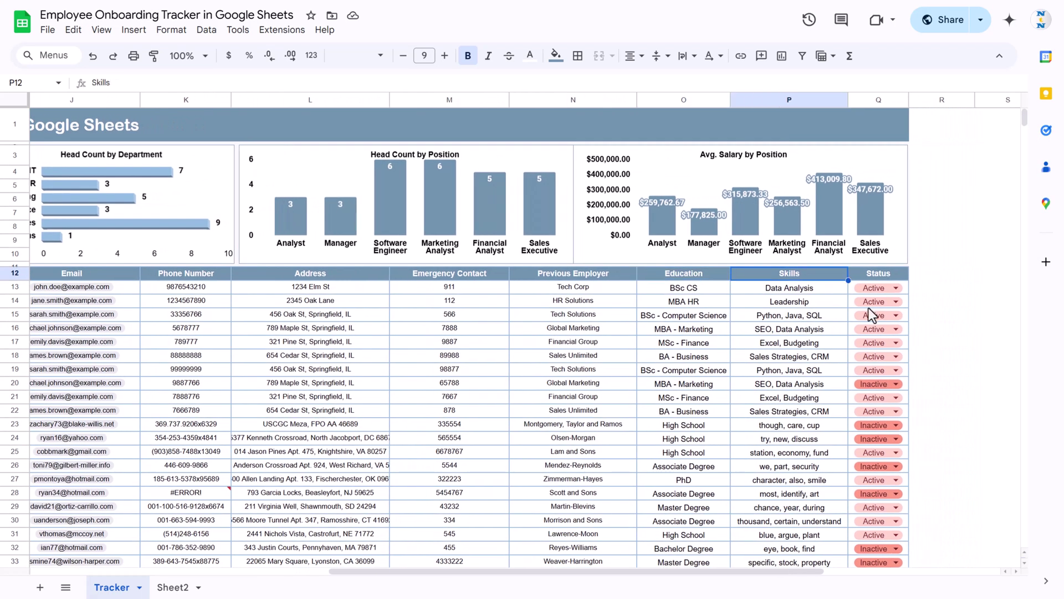
left_click(886, 277)
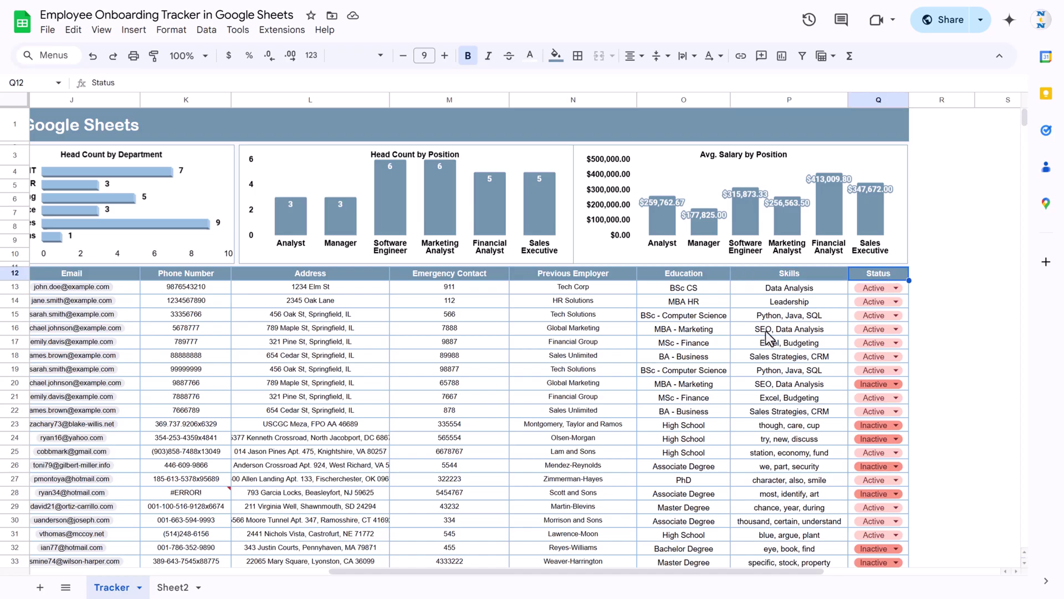
Review the dashboard charts above the table, from headcount by gender to average salary by position.
scroll(766, 336, "left", 10)
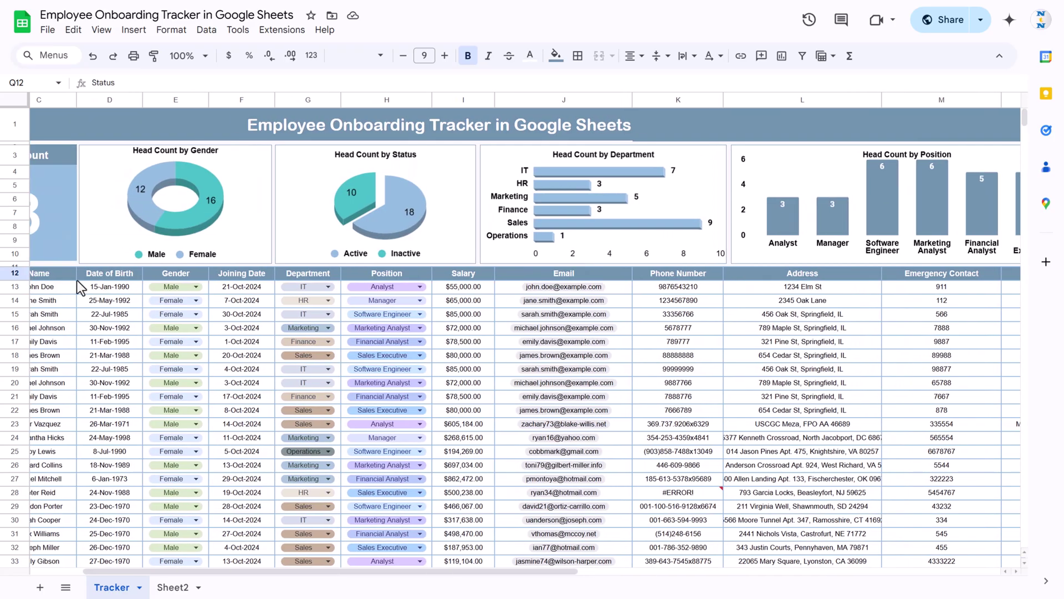
scroll(129, 291, "left", 1)
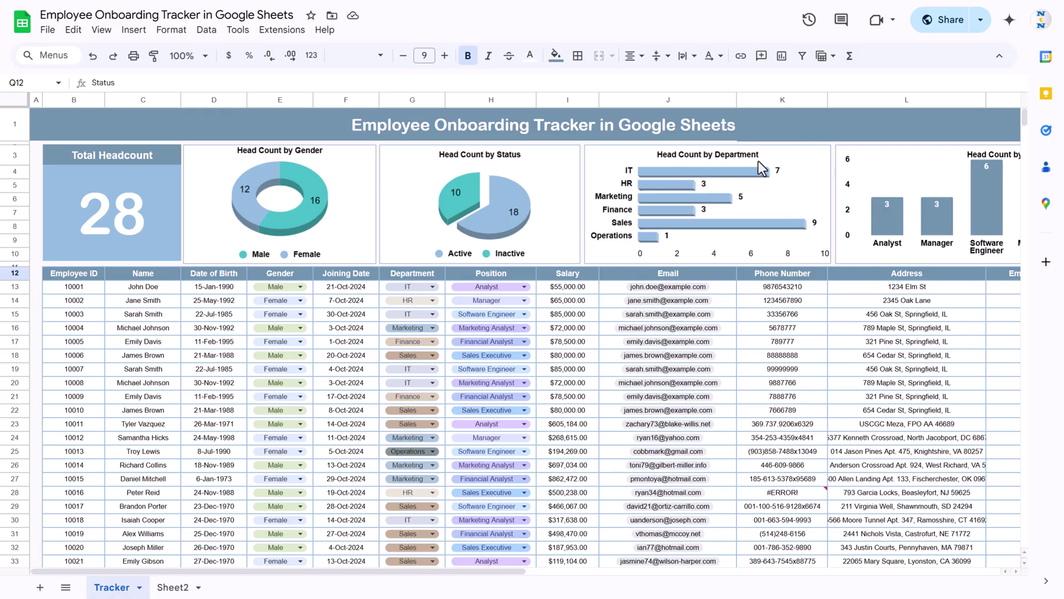
scroll(700, 226, "right", 6)
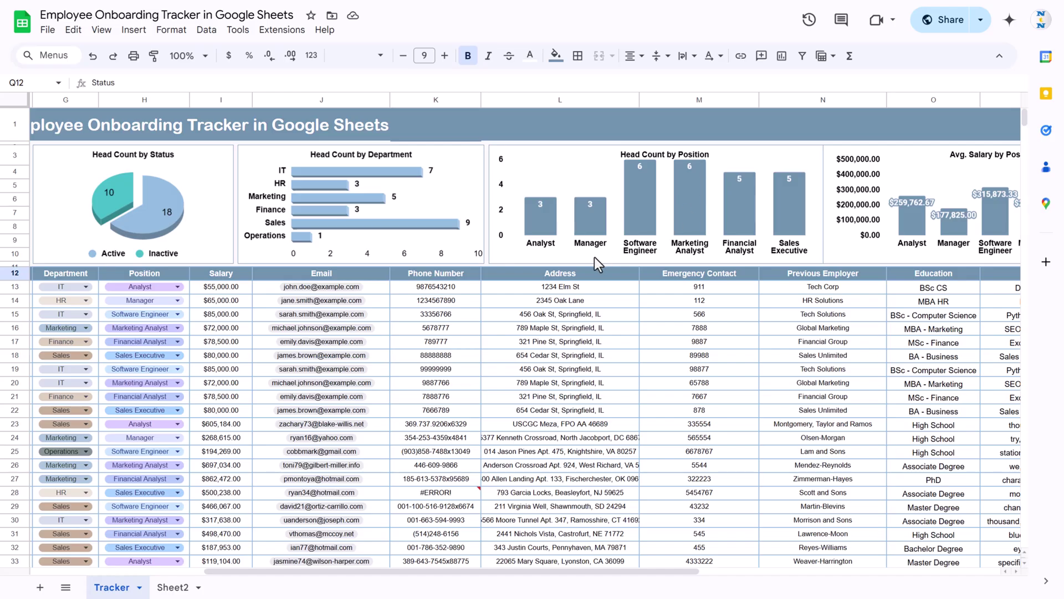
scroll(765, 257, "right", 5)
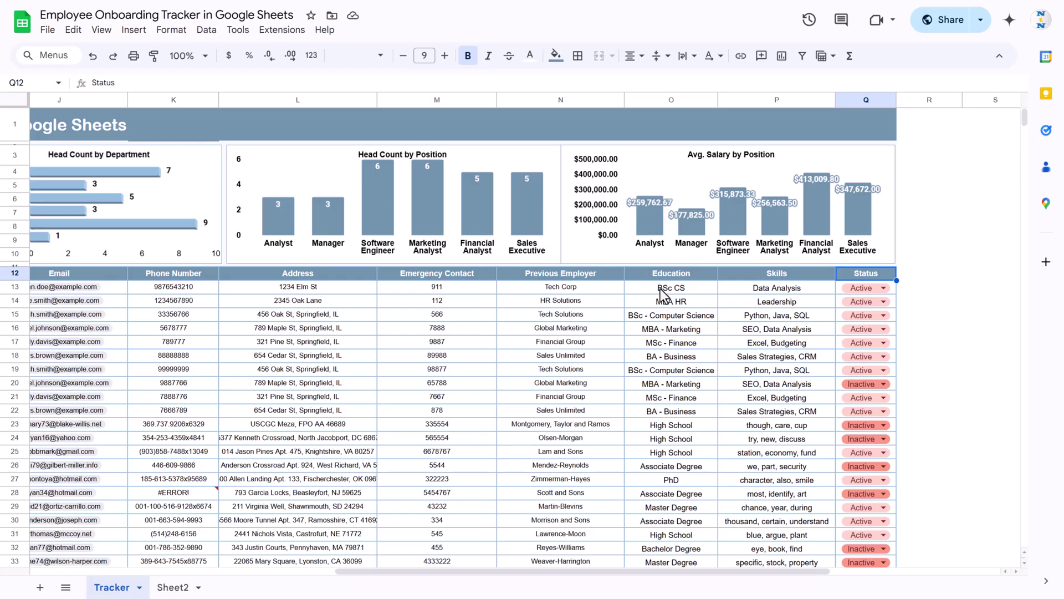
scroll(637, 286, "left", 6)
scroll(517, 286, "left", 4)
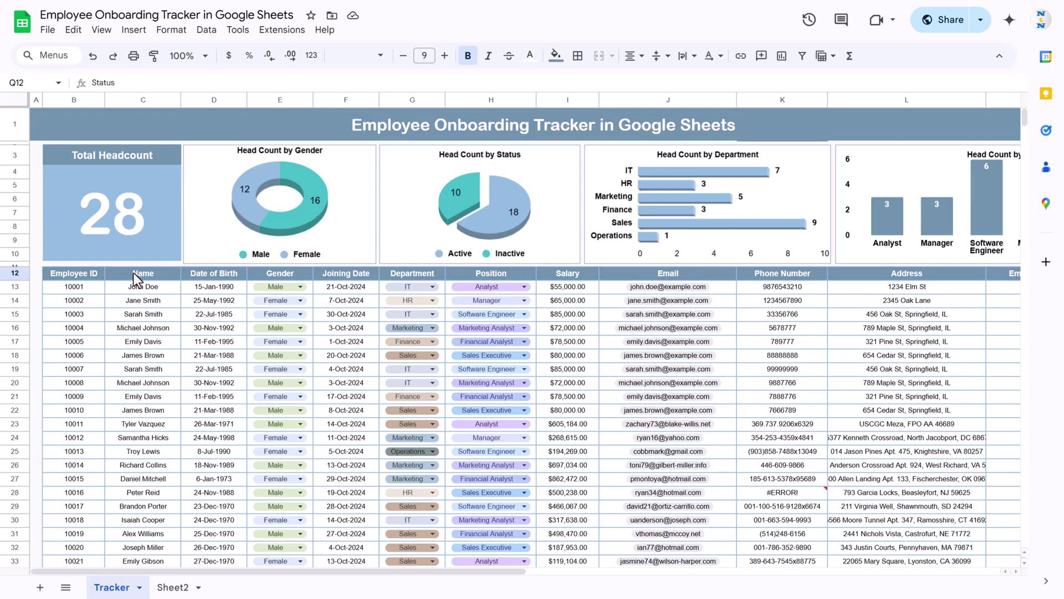
Enter a sample employee ID and the employee's name in the first empty row below the table, row 41.
left_click(134, 273)
key("Down")
key("Down")
key("Down")
key("Down")
key("Down")
key("Down")
key("Down")
key("Down")
key("Down")
key("Down")
key("Down")
key("Down")
key("Down")
key("Down")
key("Down")
key("Down")
key("Down")
key("Down")
key("Down")
key("Down")
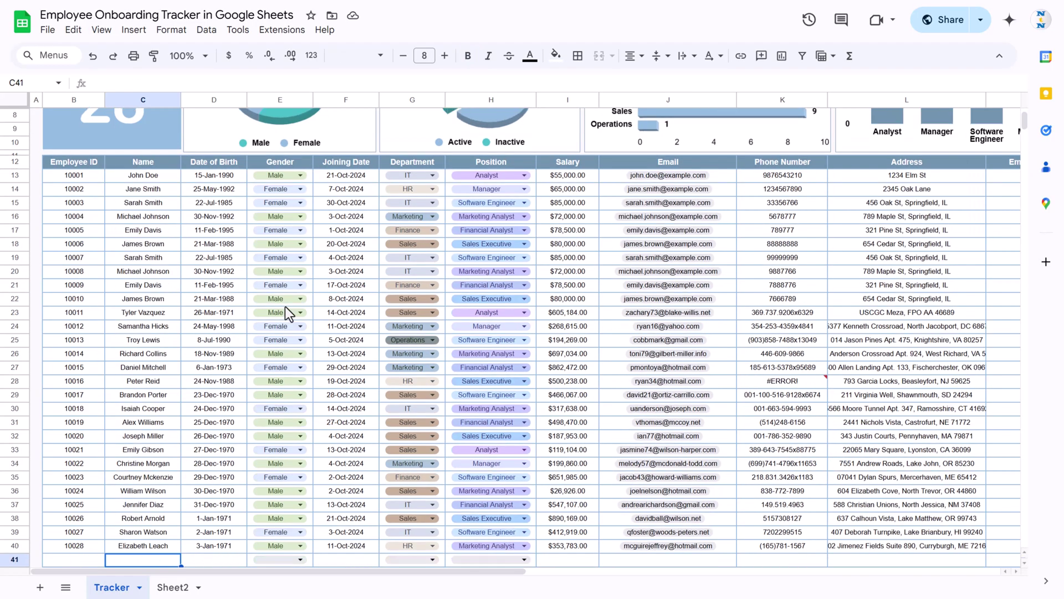
key("Down")
key("Down")
key("Down")
key("Down")
key("Down")
key("Down")
key("Down")
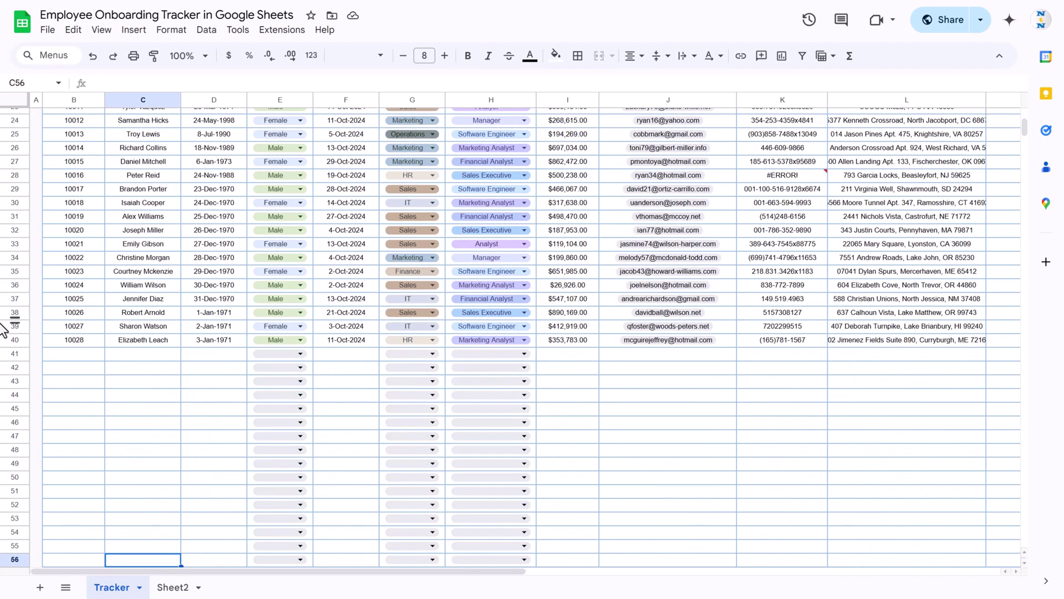
left_click(161, 355)
left_click(76, 359)
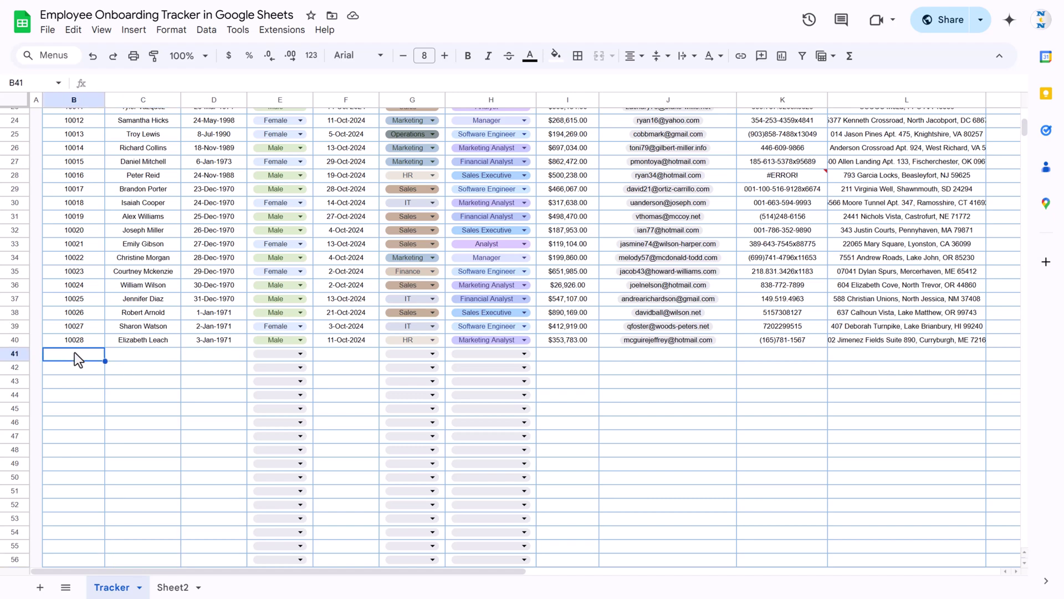
type("10001")
key("ctrl+Return")
left_click(135, 357)
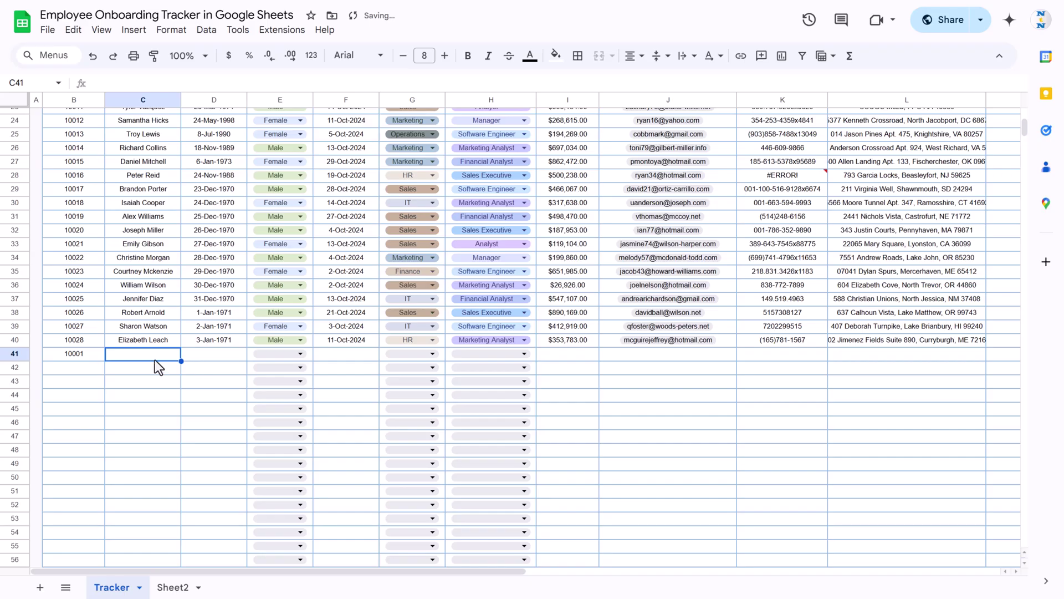
type("PK")
key("Return")
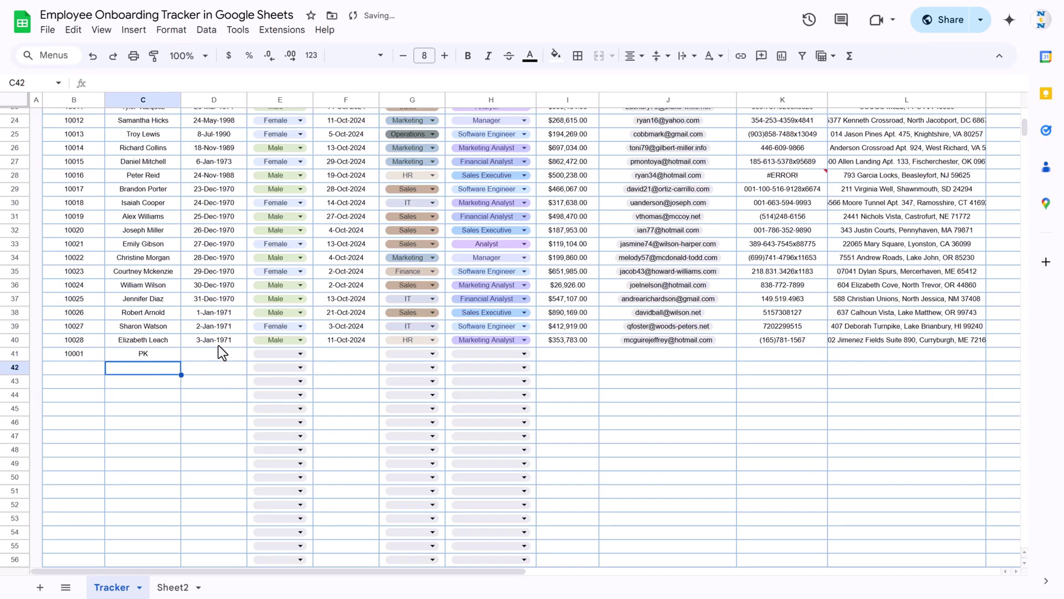
double_click(216, 352)
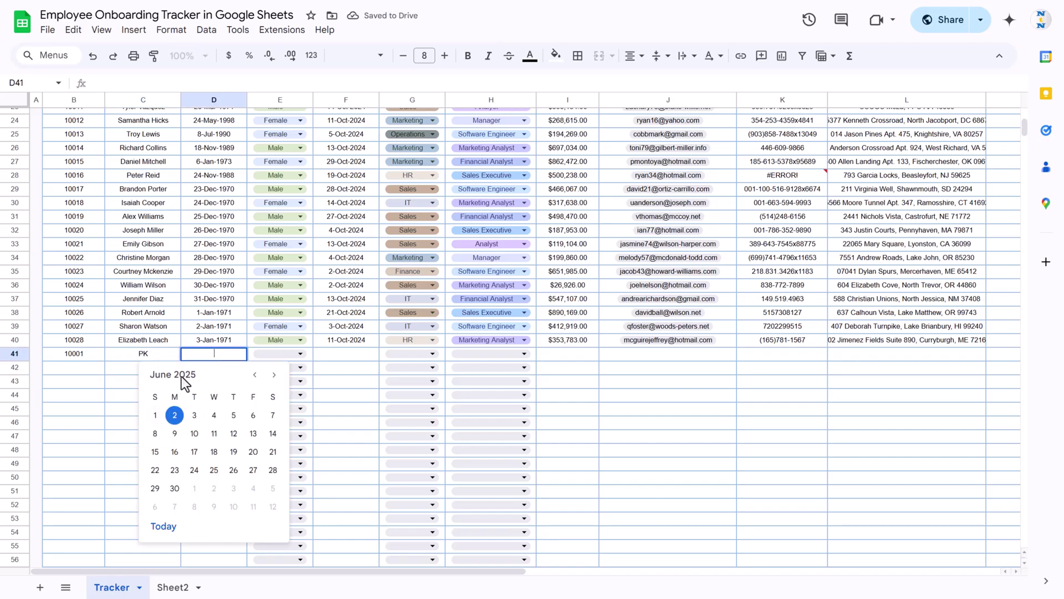
left_click(255, 375)
left_click(255, 375)
left_click(255, 374)
left_click(255, 374)
left_click(255, 374)
left_click(255, 375)
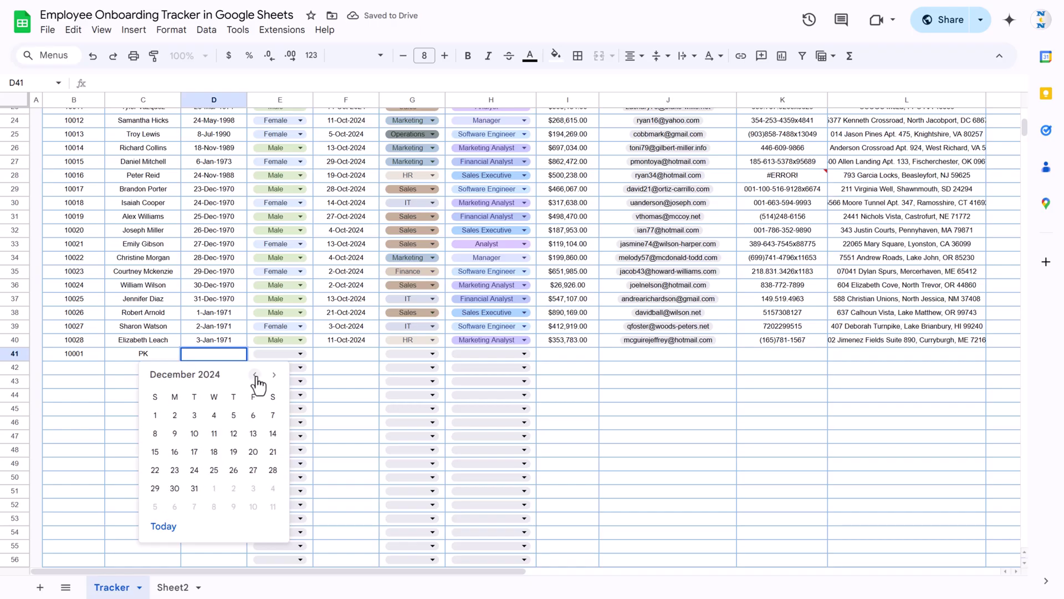
key("Escape")
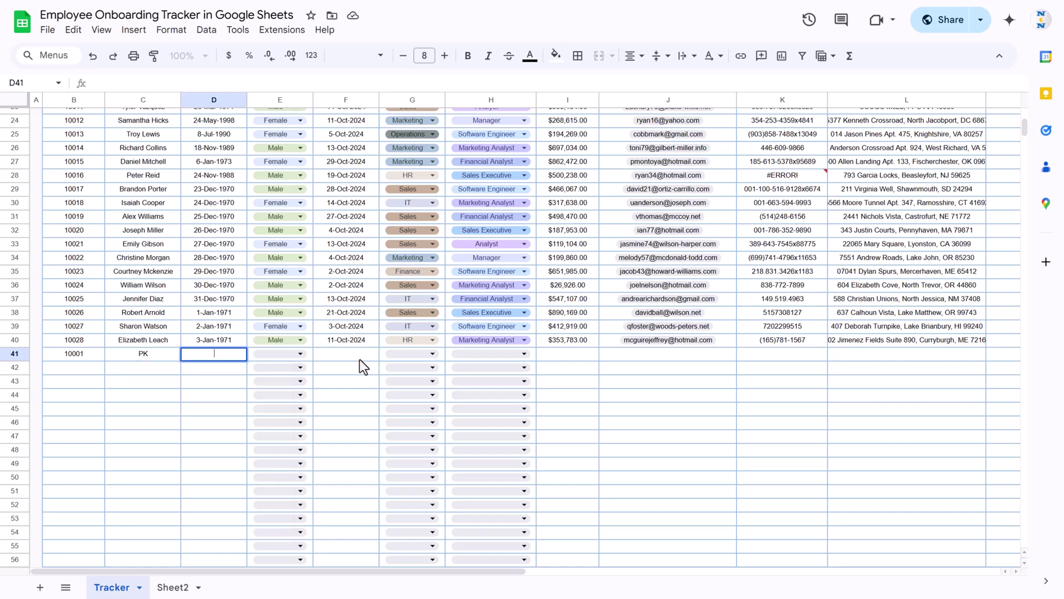
left_click(298, 356)
key("Escape")
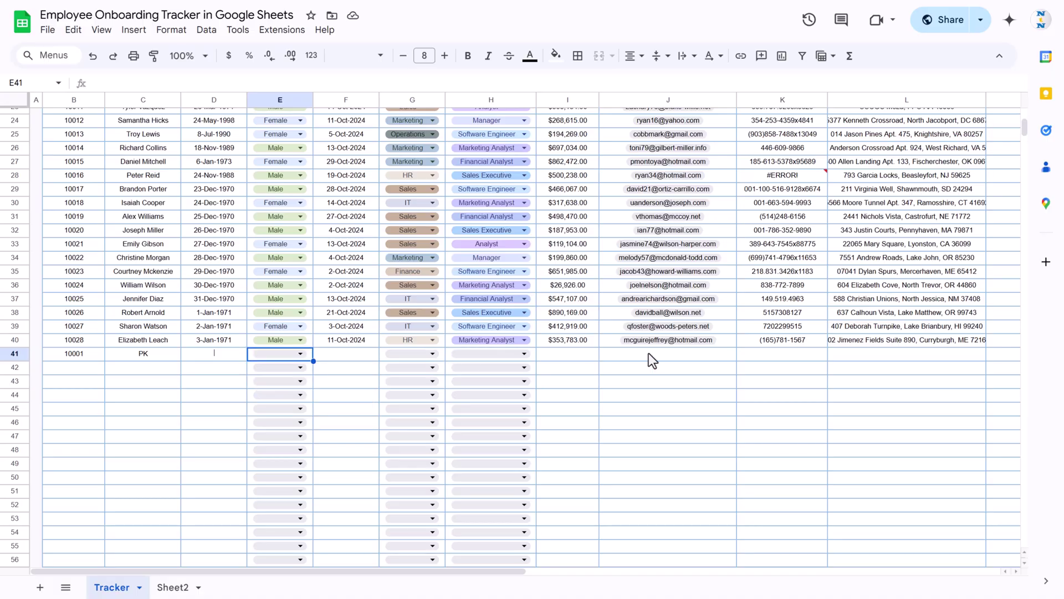
Delete the sample employee ID and name from cells B41:C41.
left_click_drag(85, 362, 153, 352)
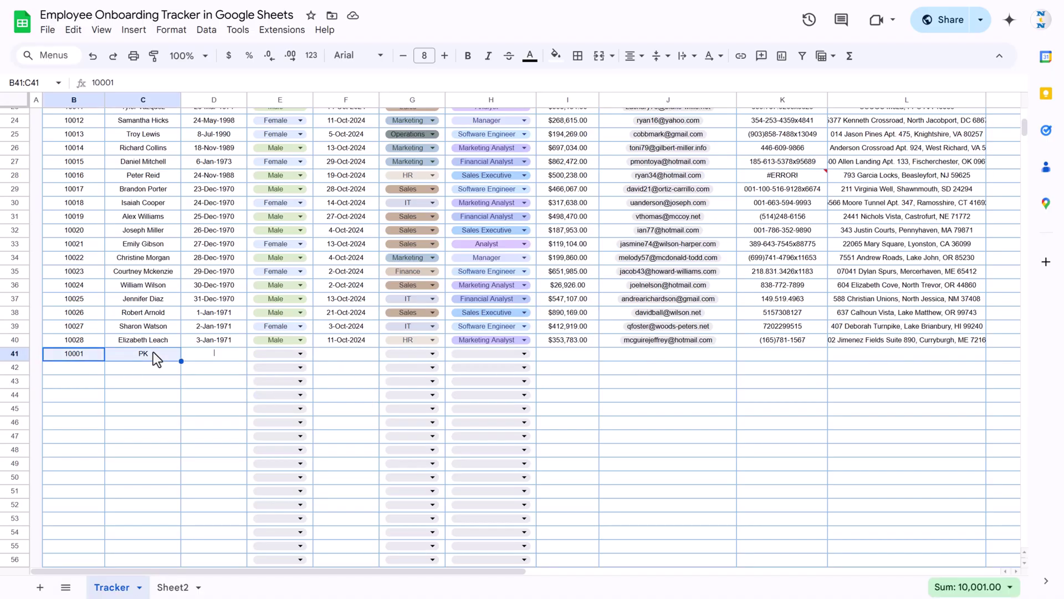
key("Delete")
scroll(190, 344, "up", 10)
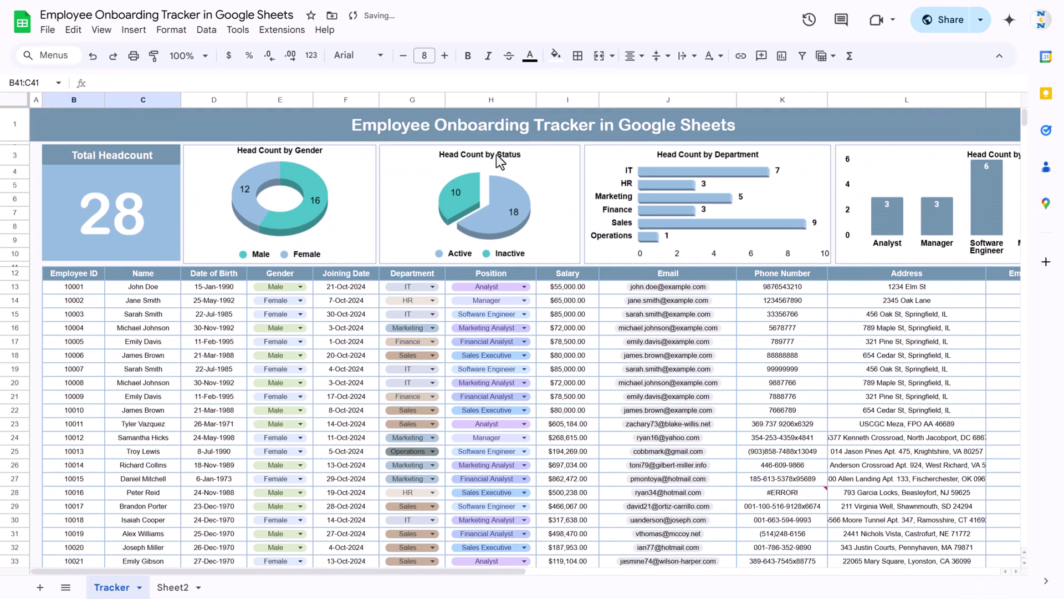
Check the Employee ID and Name headers, view Sheet2, and return to the Tracker sheet.
left_click(97, 276)
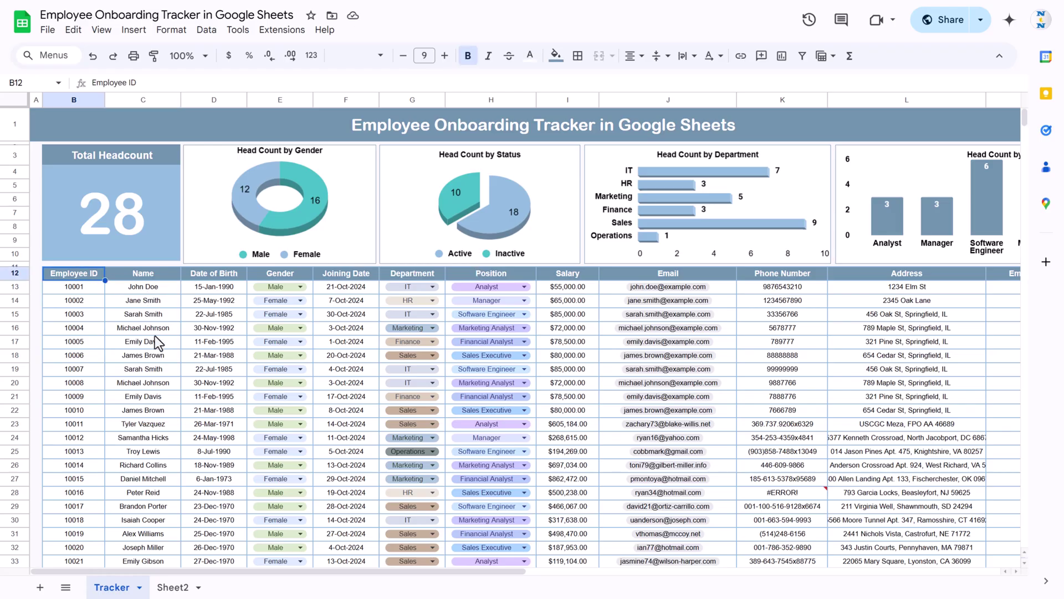
left_click(155, 276)
left_click(172, 589)
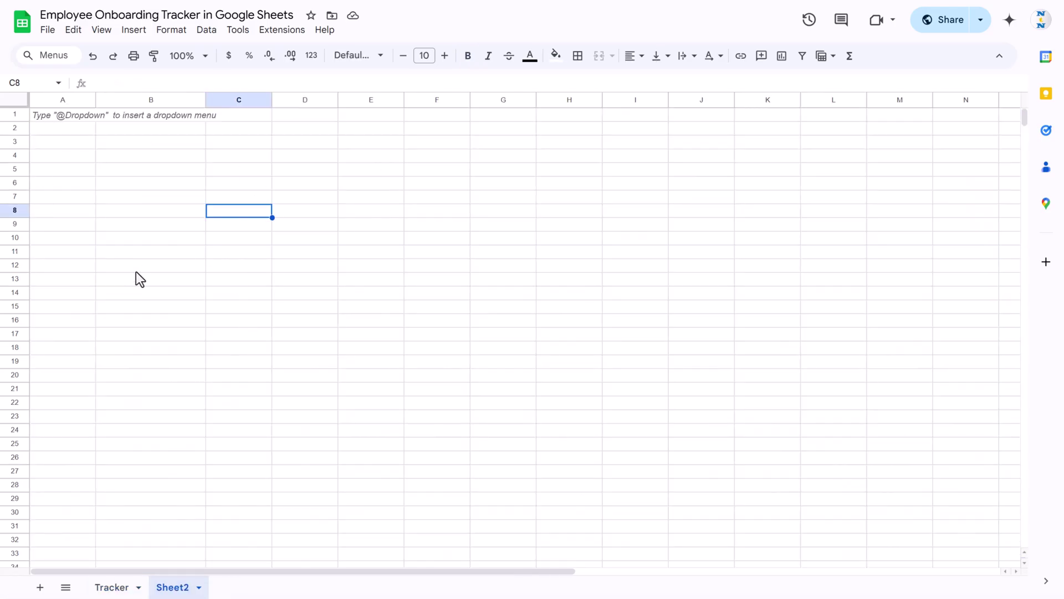
left_click(114, 589)
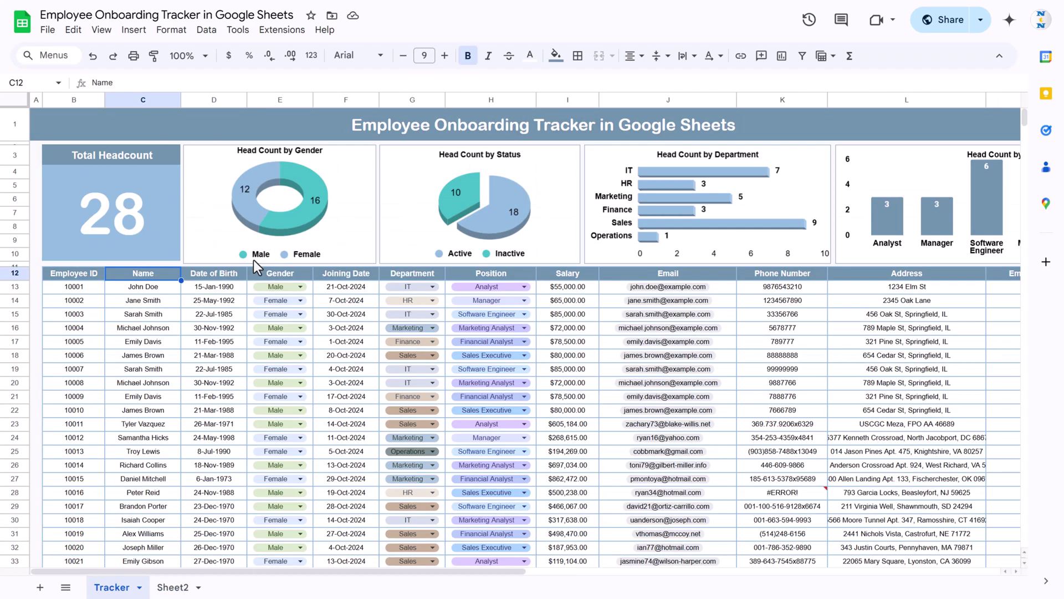
Copy the whole employee table, range B12:Q40, on the Tracker sheet.
left_click(68, 275)
key("ctrl+shift+Right")
key("ctrl+shift+Down")
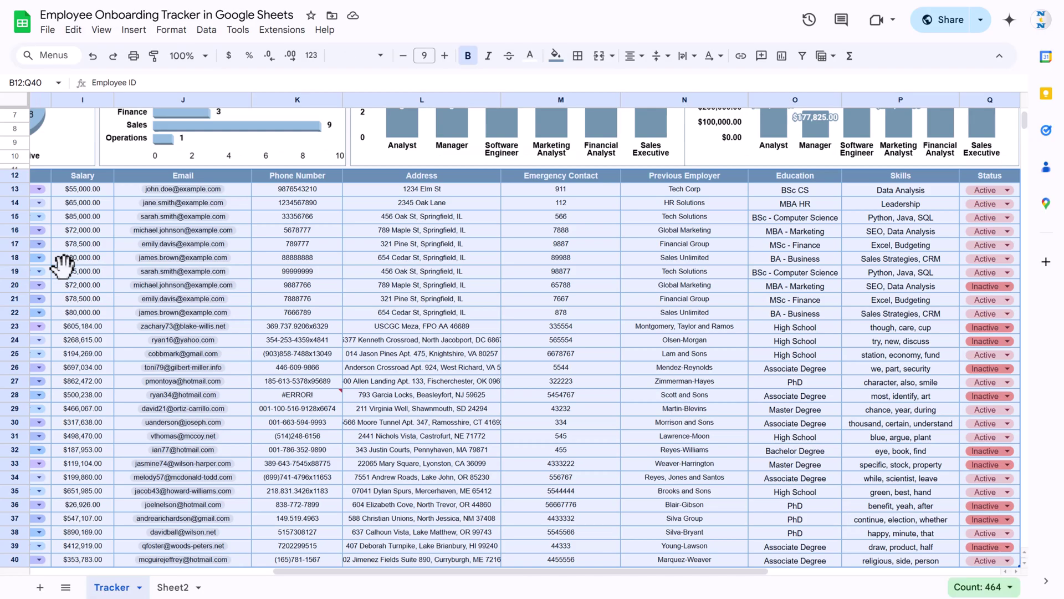
key("ctrl+shift+Left")
key("ctrl+shift+Up")
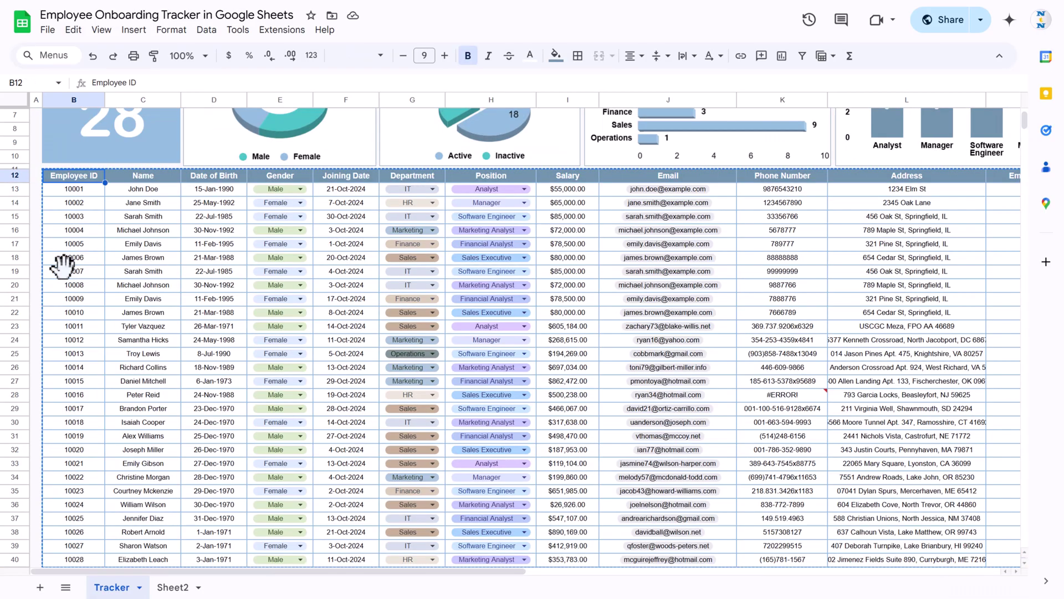
scroll(59, 261, "up", 5)
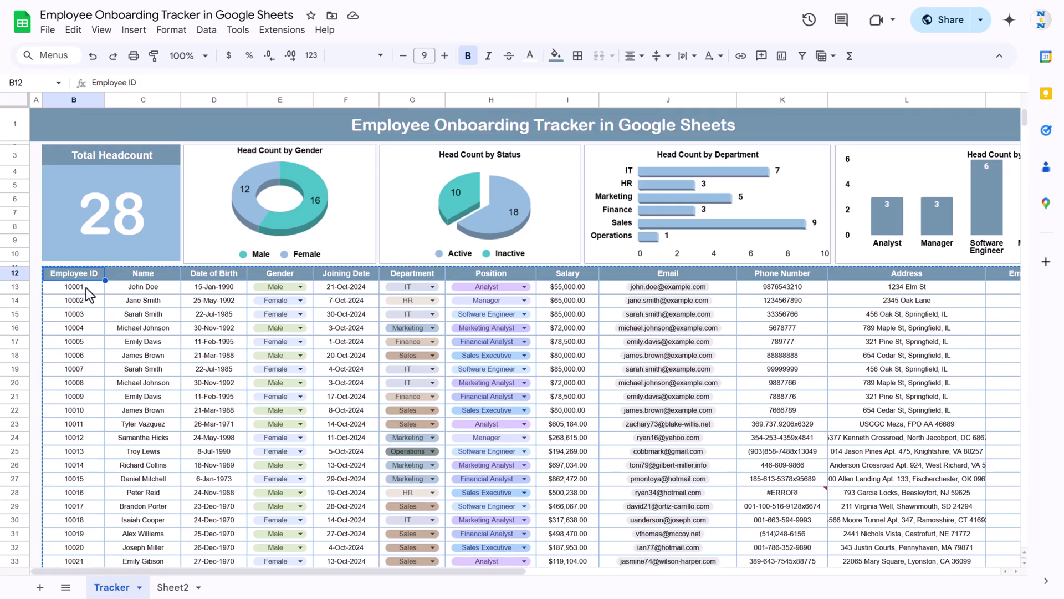
Paste the copied employee table without its formatting into Sheet2, starting at cell B12.
left_click(174, 589)
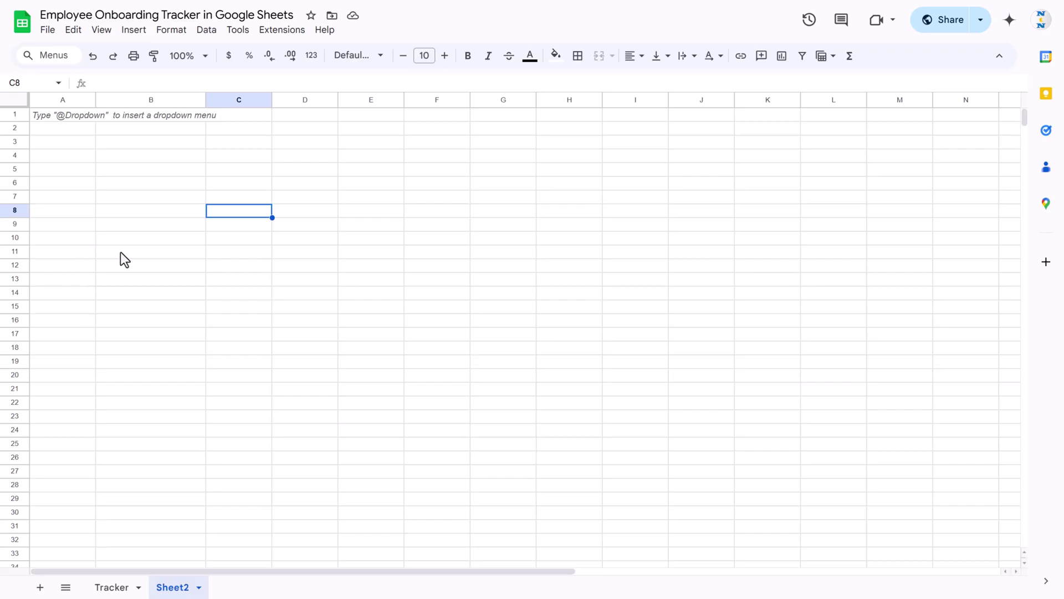
left_click(139, 271)
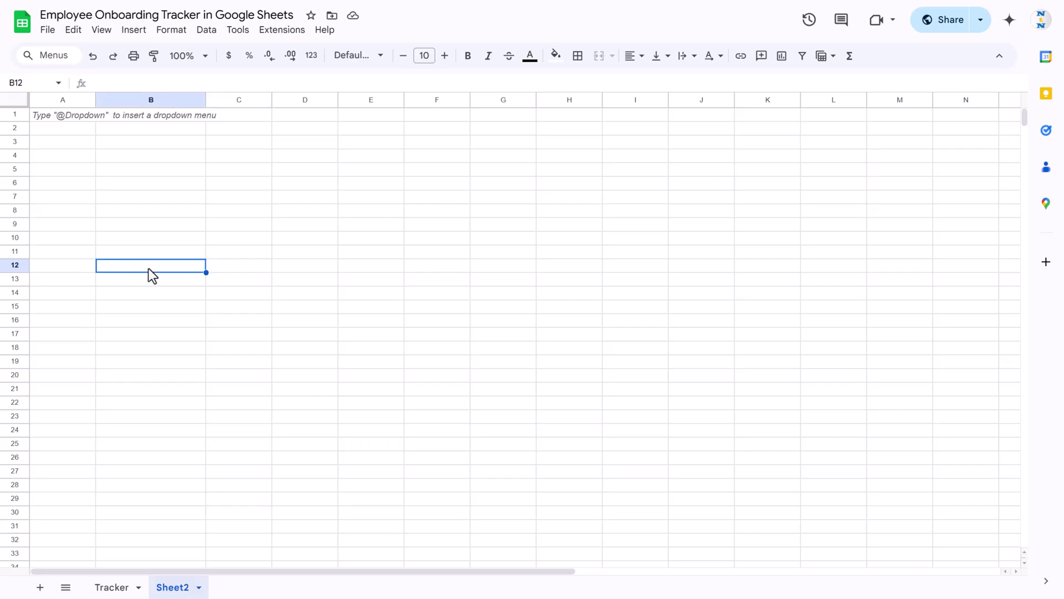
key("ctrl+v")
left_click(223, 288)
left_click(155, 265)
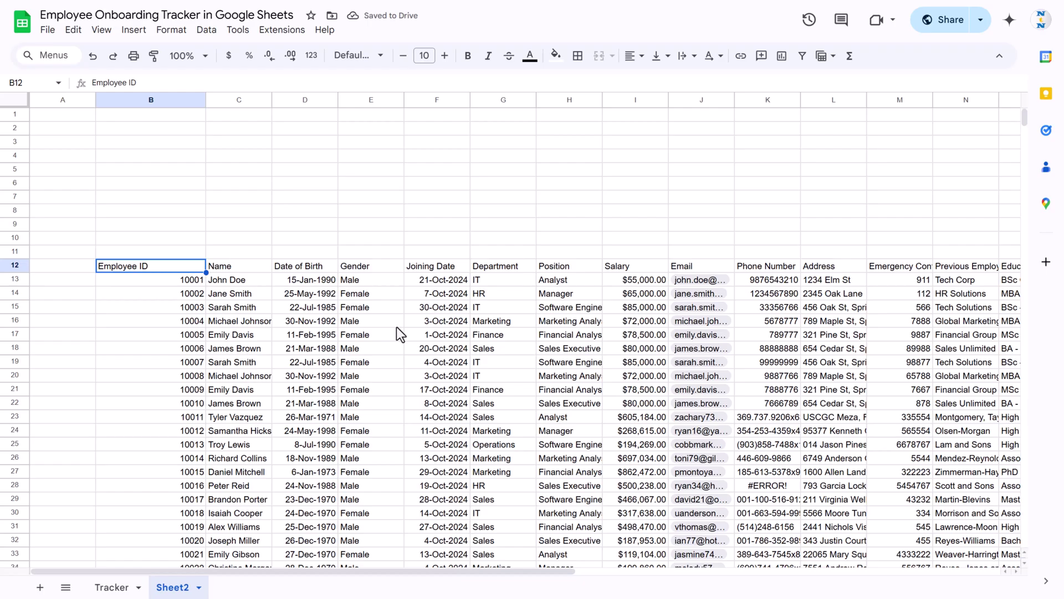
Center the whole pasted table horizontally and align it to the middle vertically.
key("ctrl+a")
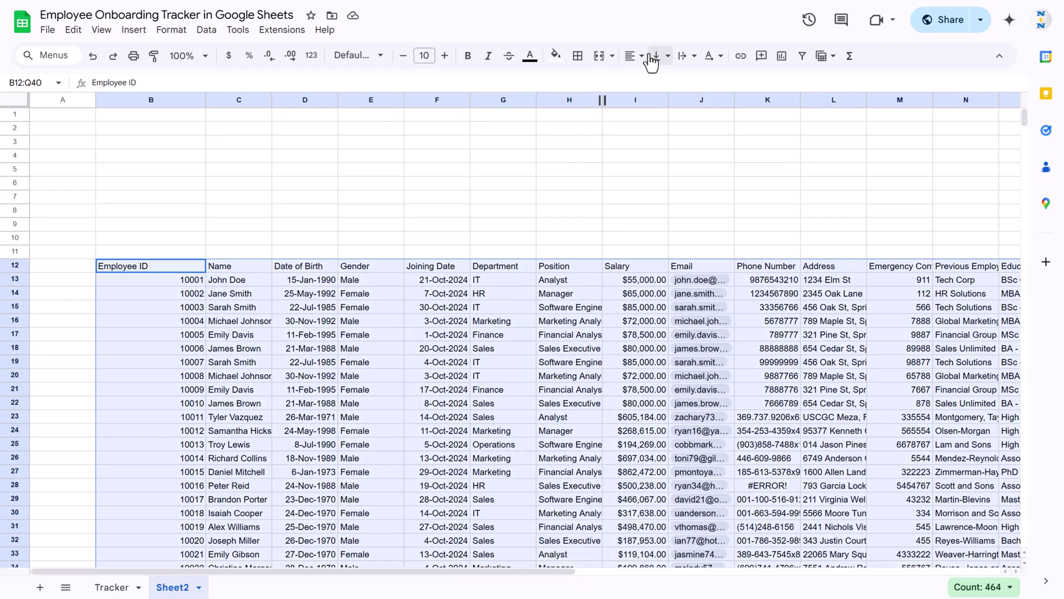
left_click(634, 55)
left_click(655, 81)
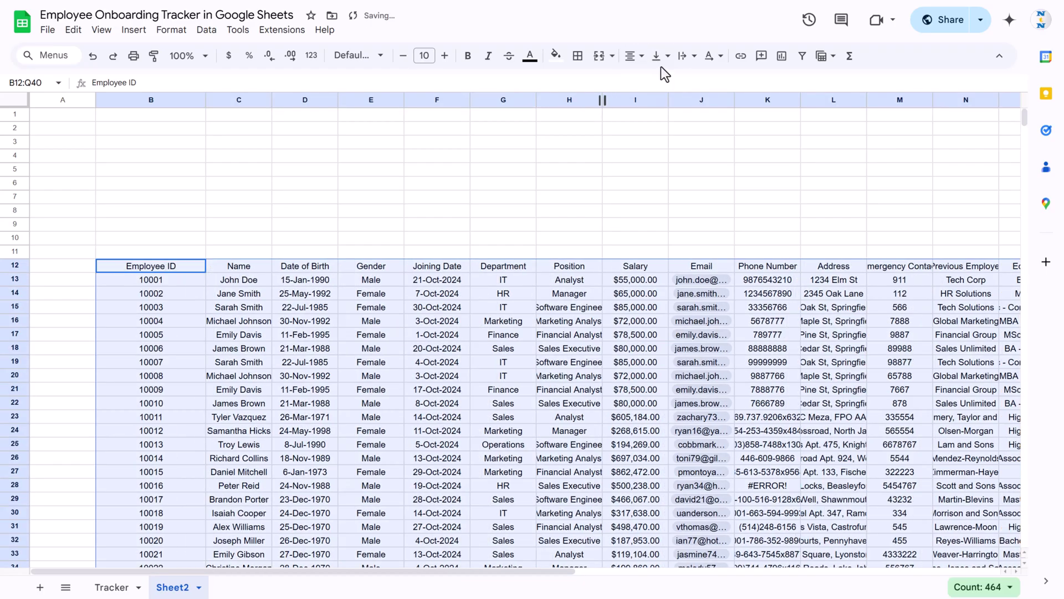
left_click(657, 55)
left_click(676, 81)
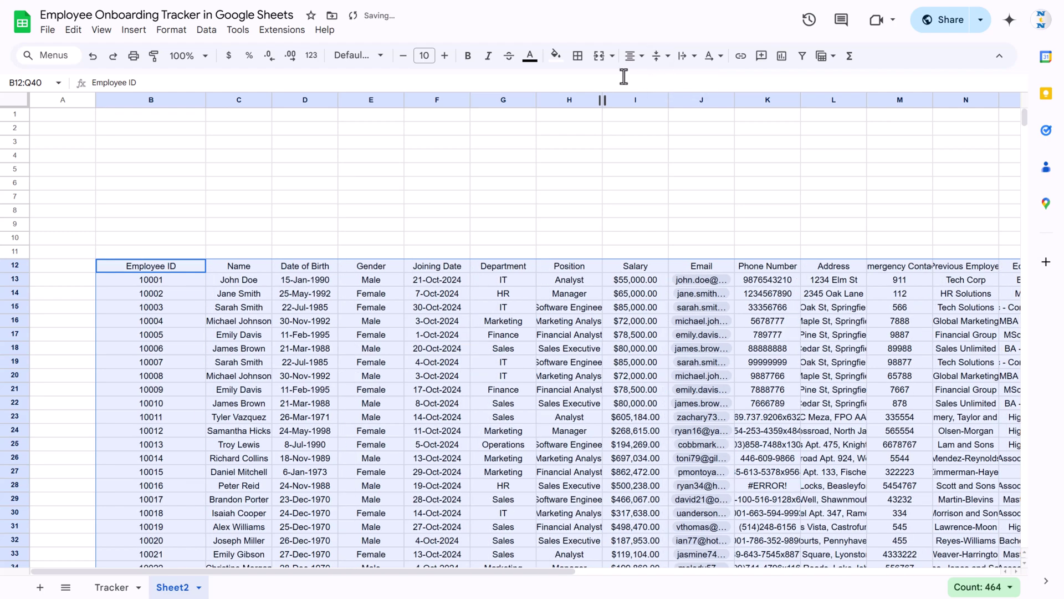
Set the font size of the whole pasted table to 8.
left_click(404, 56)
left_click(403, 55)
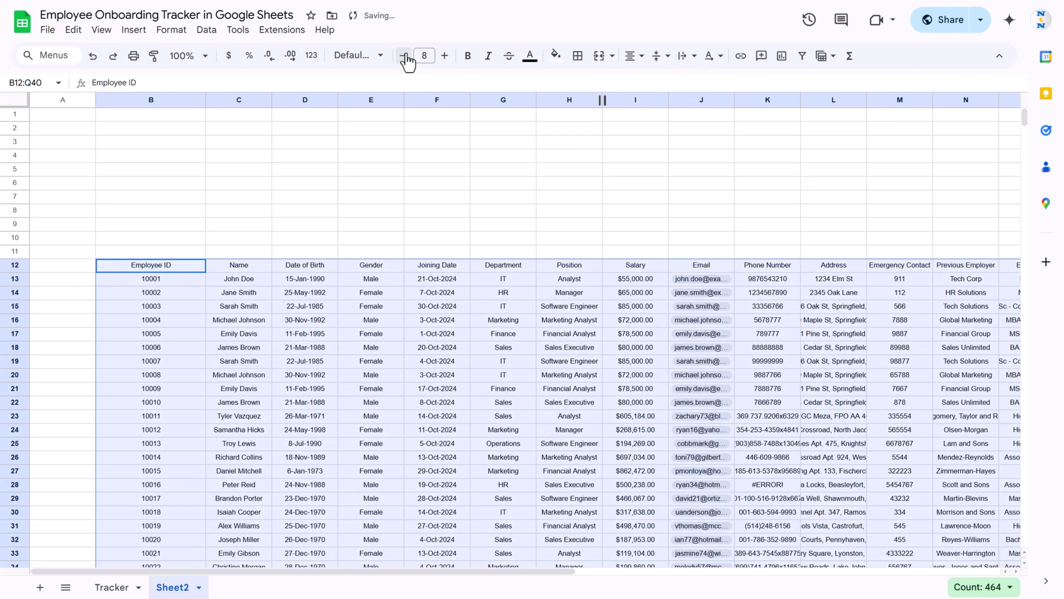
left_click(233, 309)
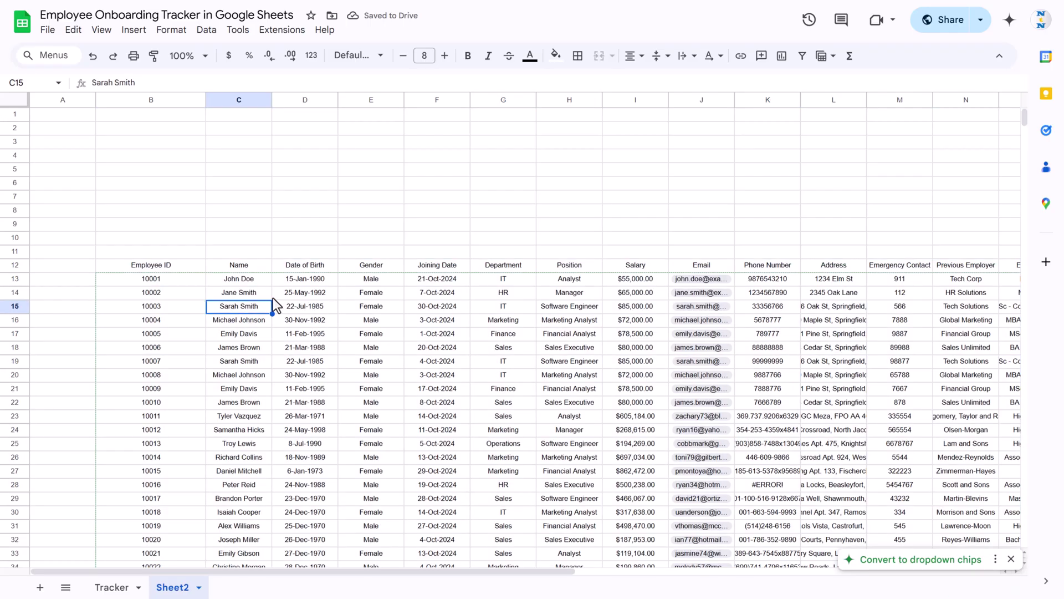
Fit the Employee ID, Phone Number and Address columns to their contents, and widen the Education and Skills columns.
left_click(155, 103)
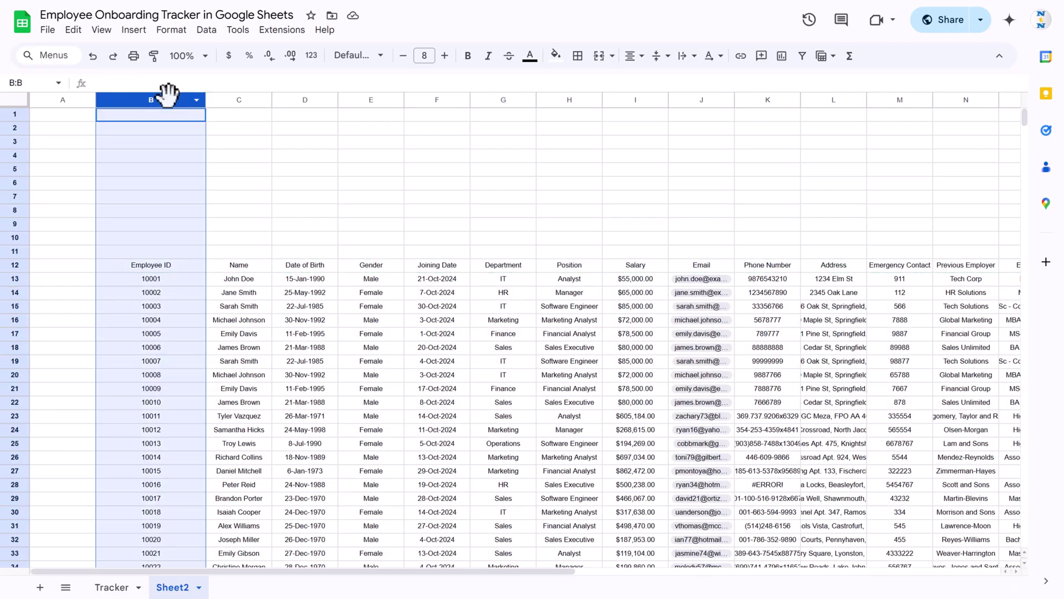
double_click(206, 100)
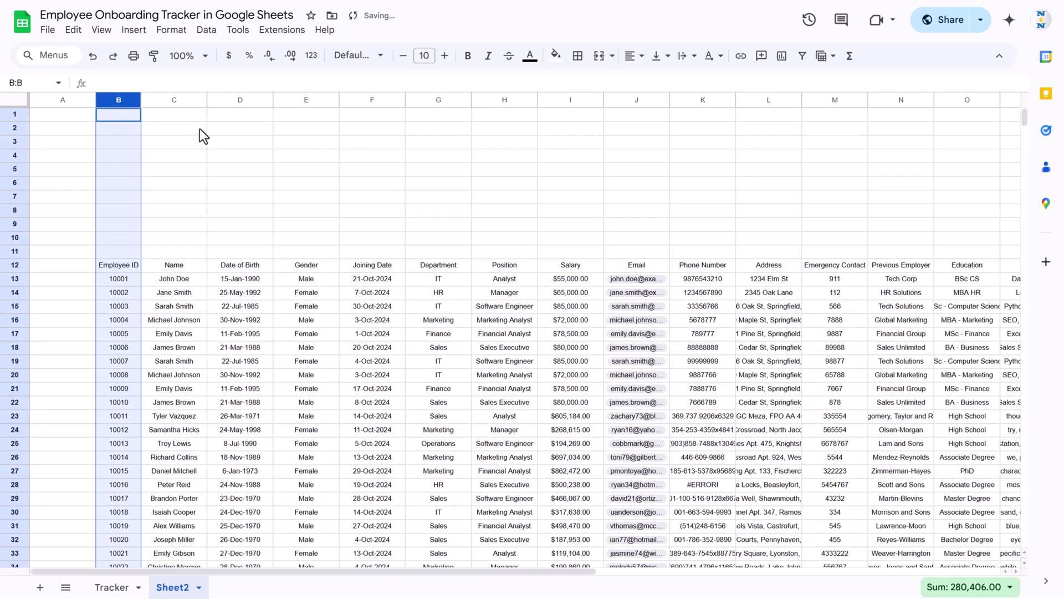
double_click(800, 103)
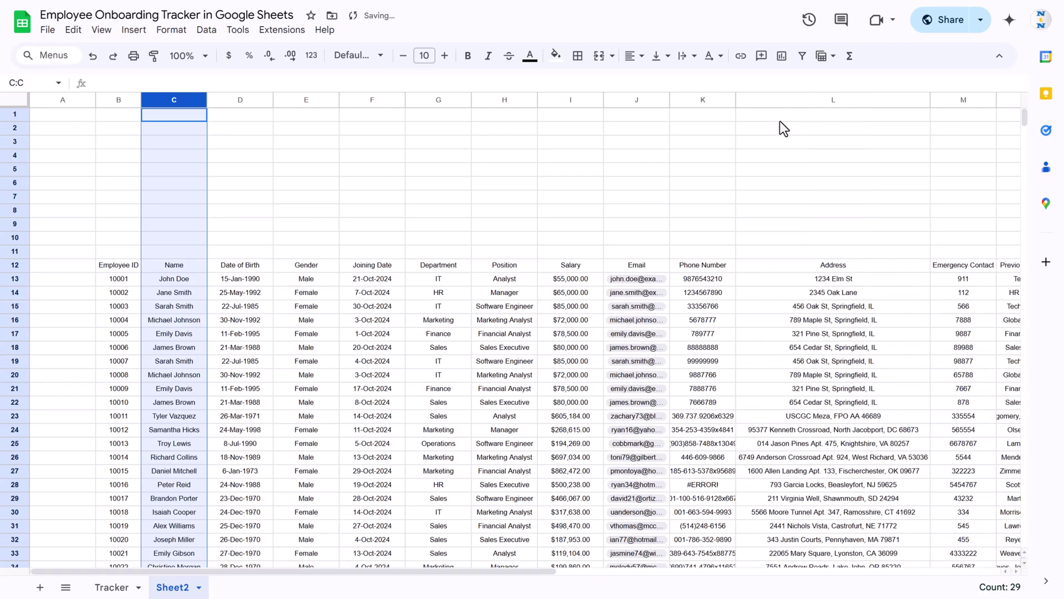
double_click(735, 100)
left_click(619, 571)
left_click_drag(816, 99, 851, 100)
left_click_drag(917, 99, 949, 100)
left_click(532, 292)
Apply light blue borders to all cells of the table B12:Q40.
left_click(541, 266)
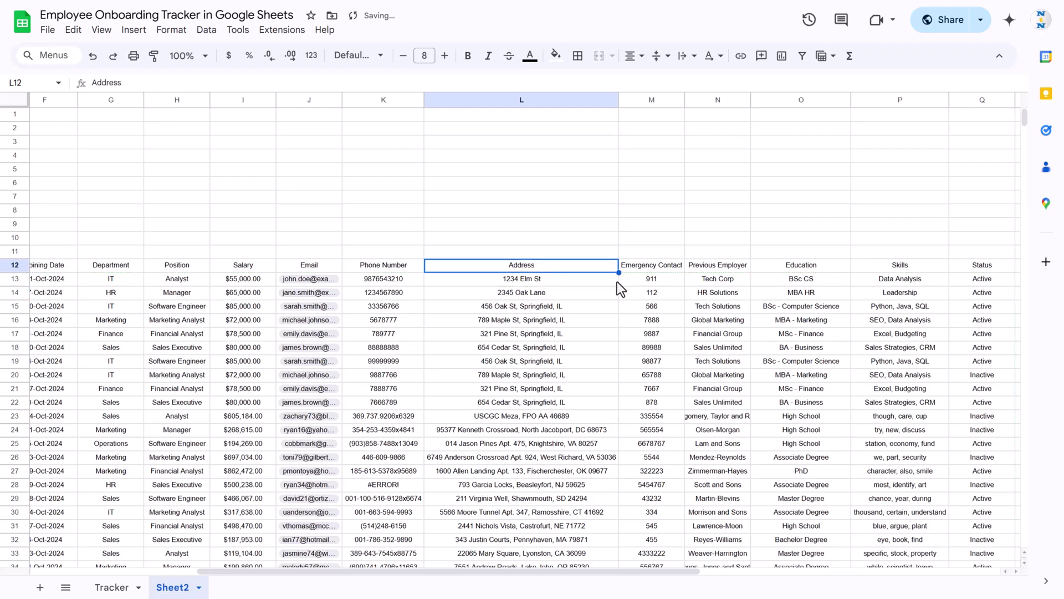
key("ctrl+a")
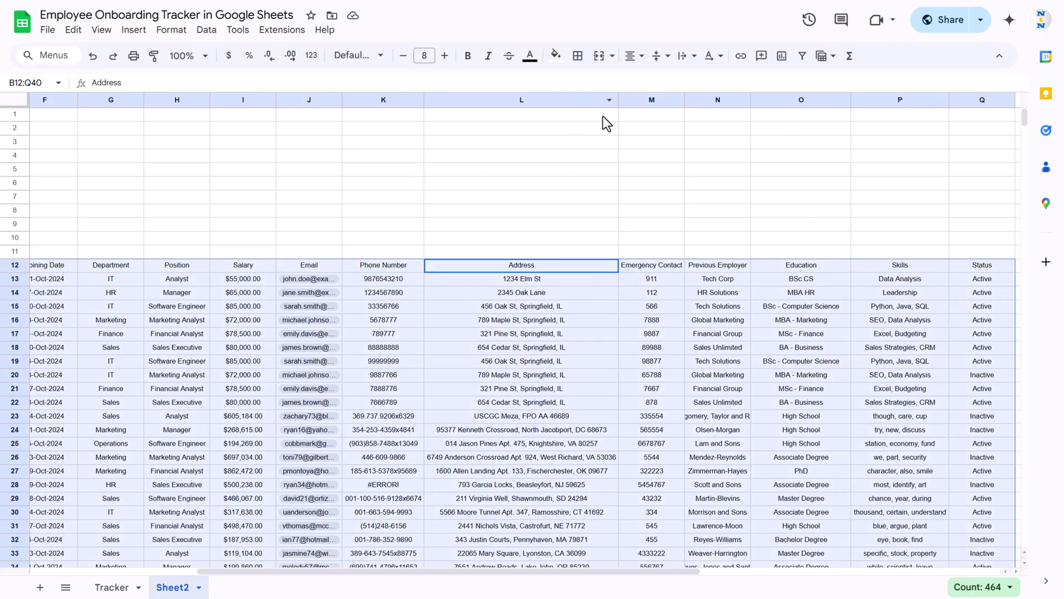
left_click(577, 56)
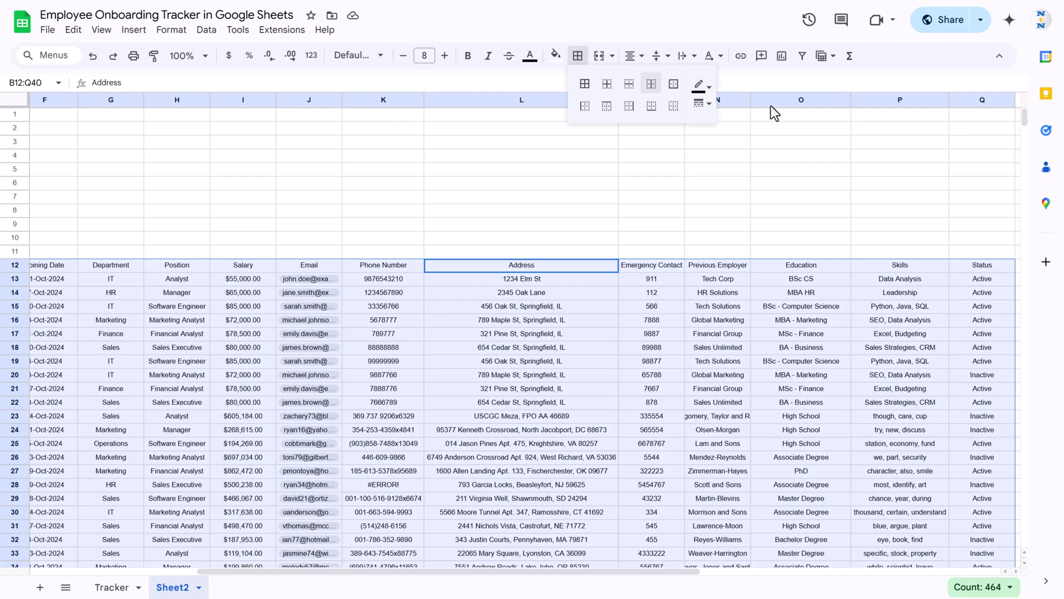
left_click(704, 88)
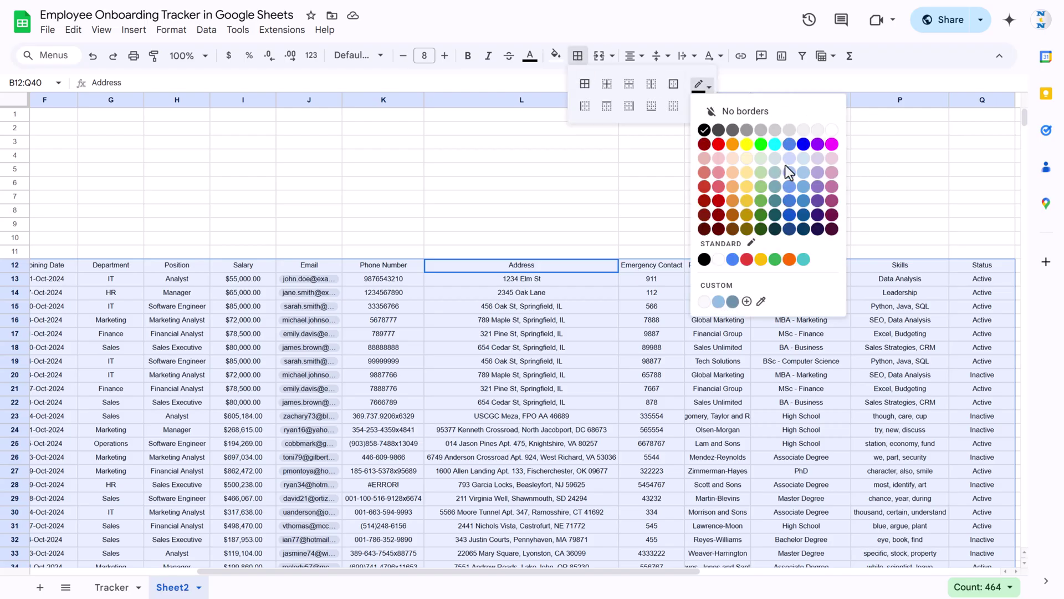
left_click(803, 159)
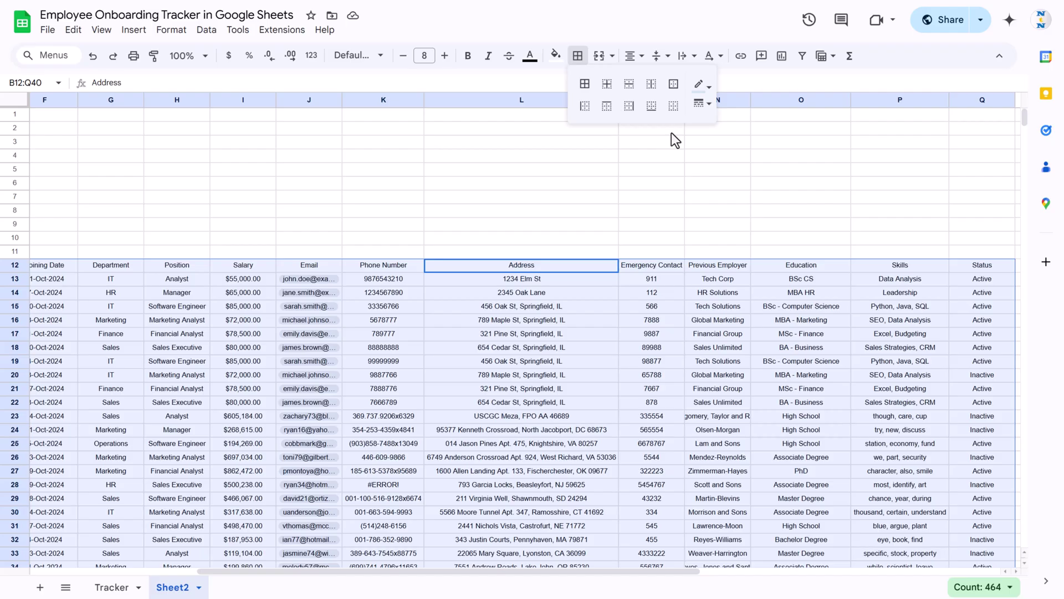
left_click(589, 88)
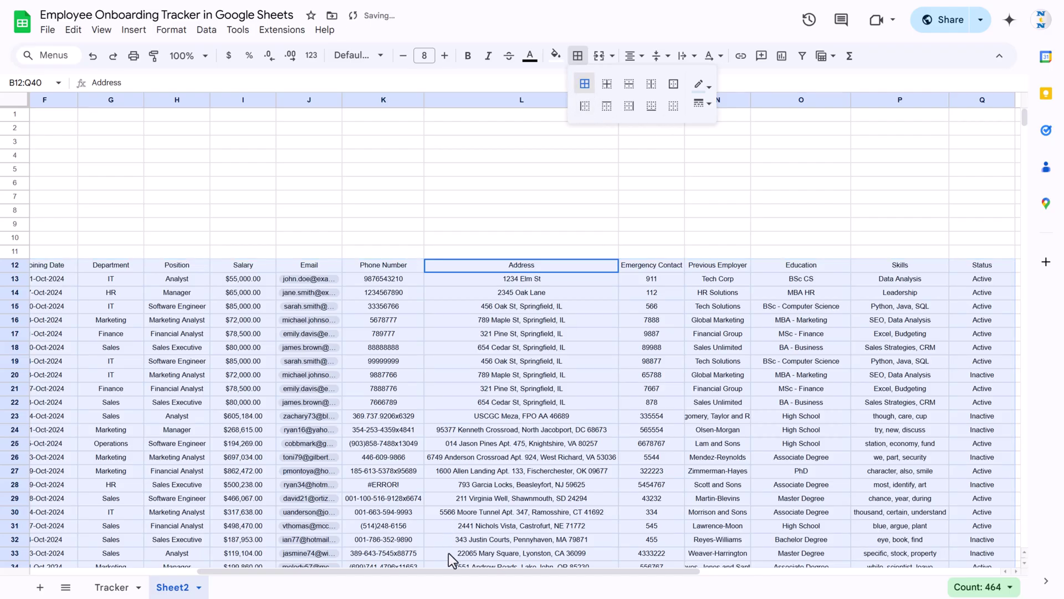
scroll(298, 464, "left", 5)
left_click(158, 334)
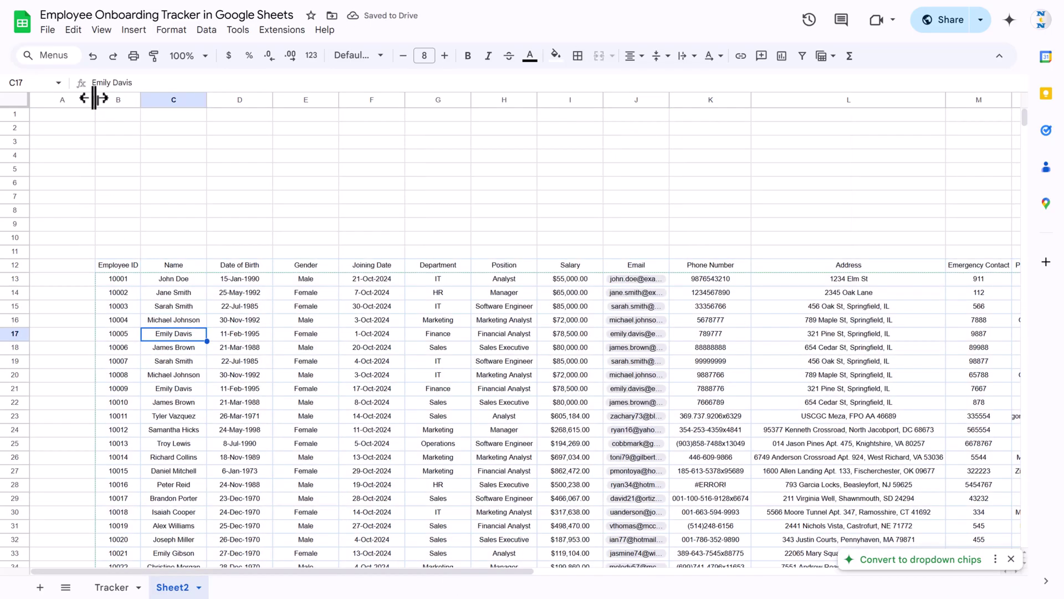
Narrow column A to a thin margin and hide the gridlines on Sheet2.
left_click_drag(91, 99, 36, 100)
left_click(67, 265)
left_click(101, 30)
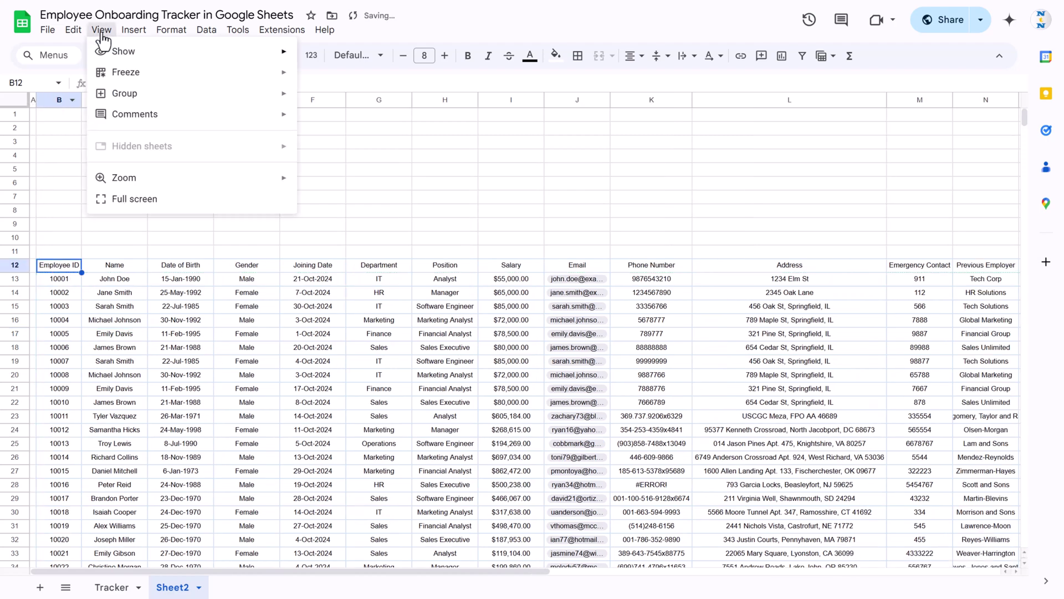
mouse_move(122, 51)
left_click(348, 75)
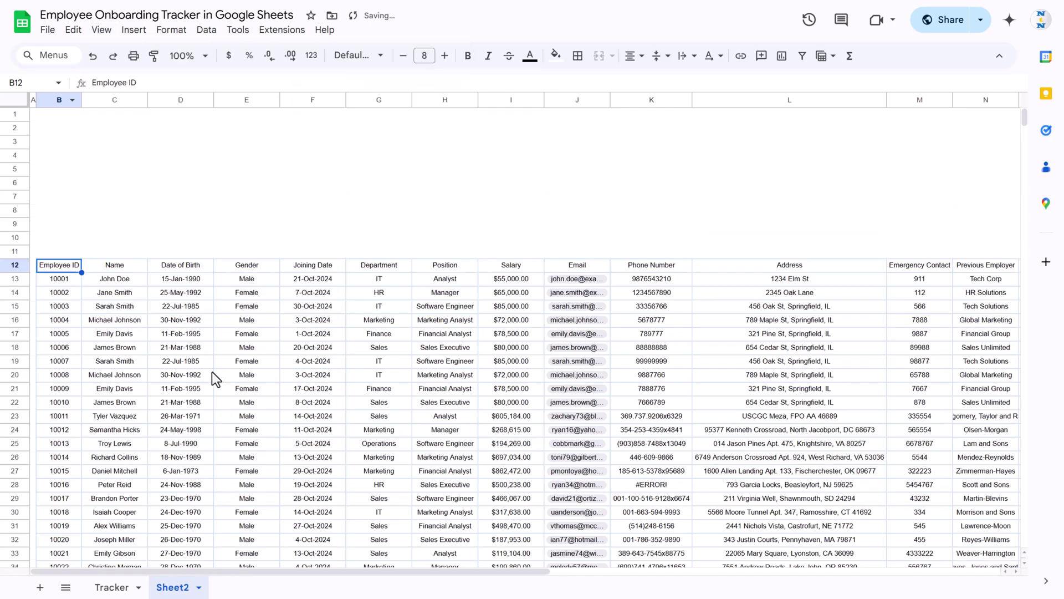
Format the header row B12:Q12 with font size 9, bold white text and a medium blue fill.
key("ctrl+shift+Right")
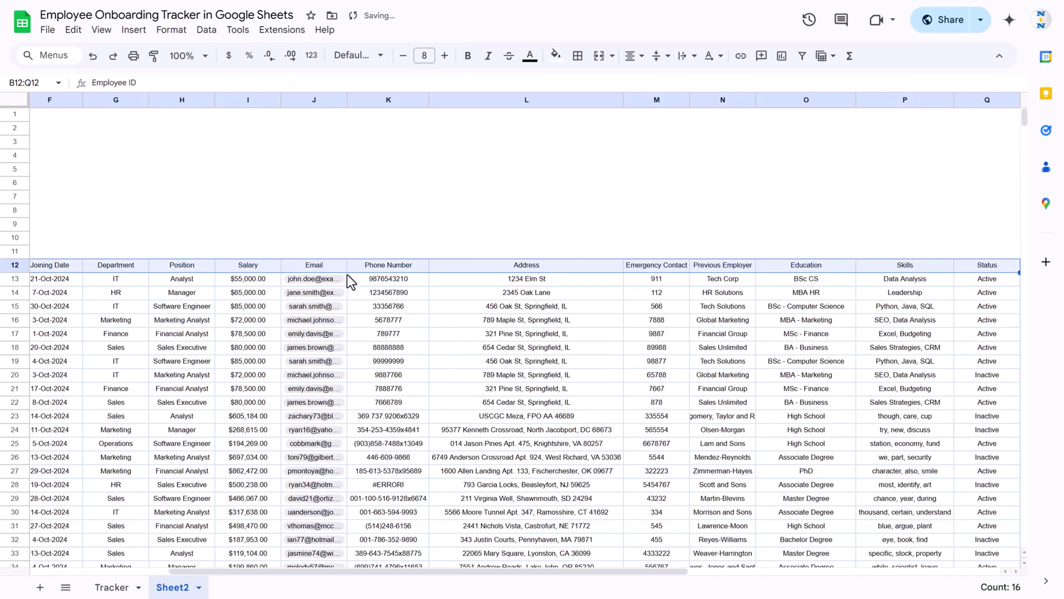
left_click(444, 56)
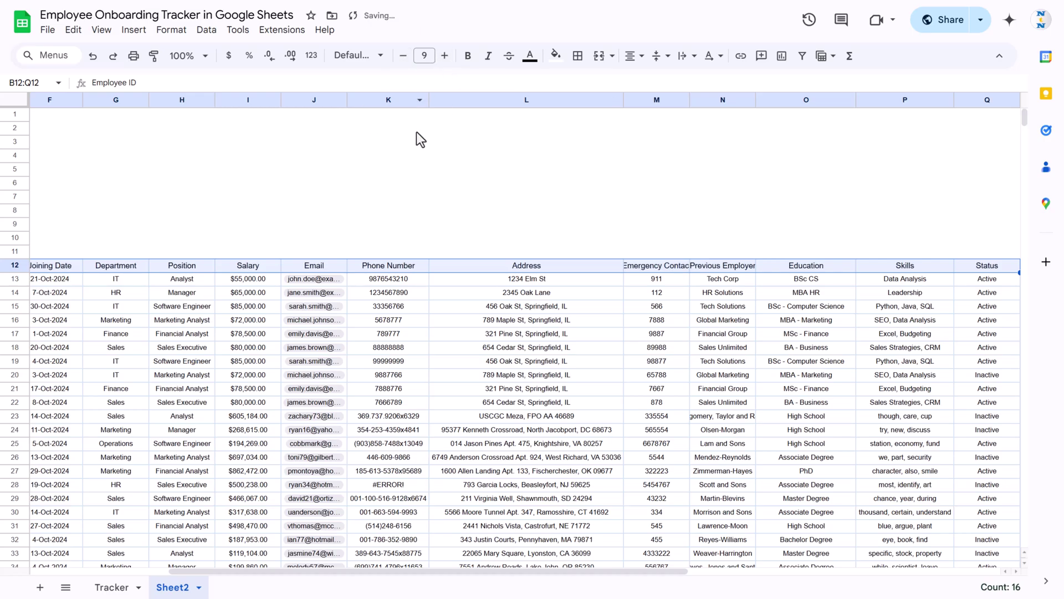
left_click(468, 56)
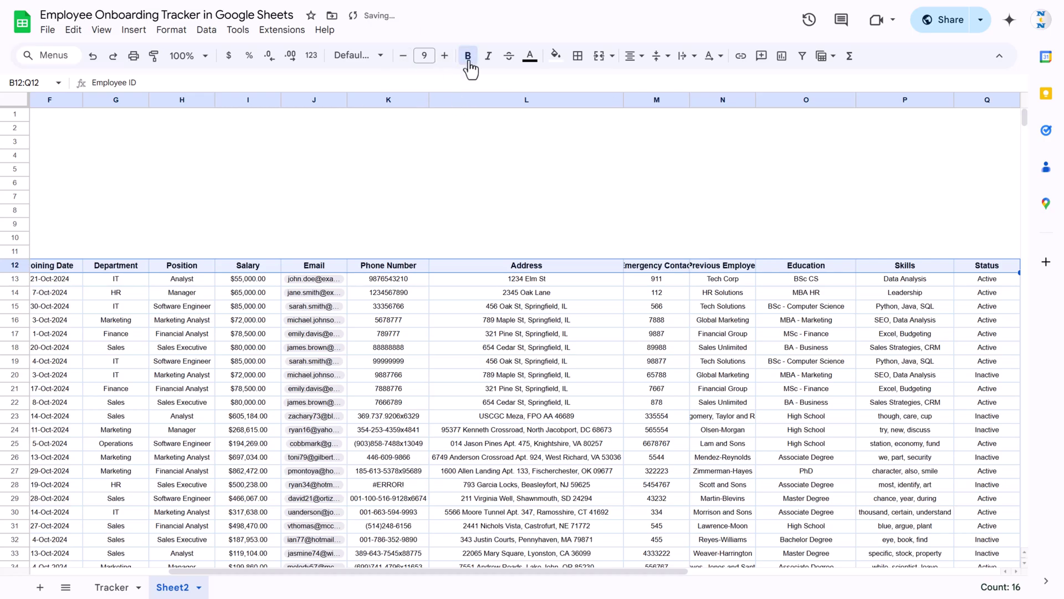
left_click(557, 56)
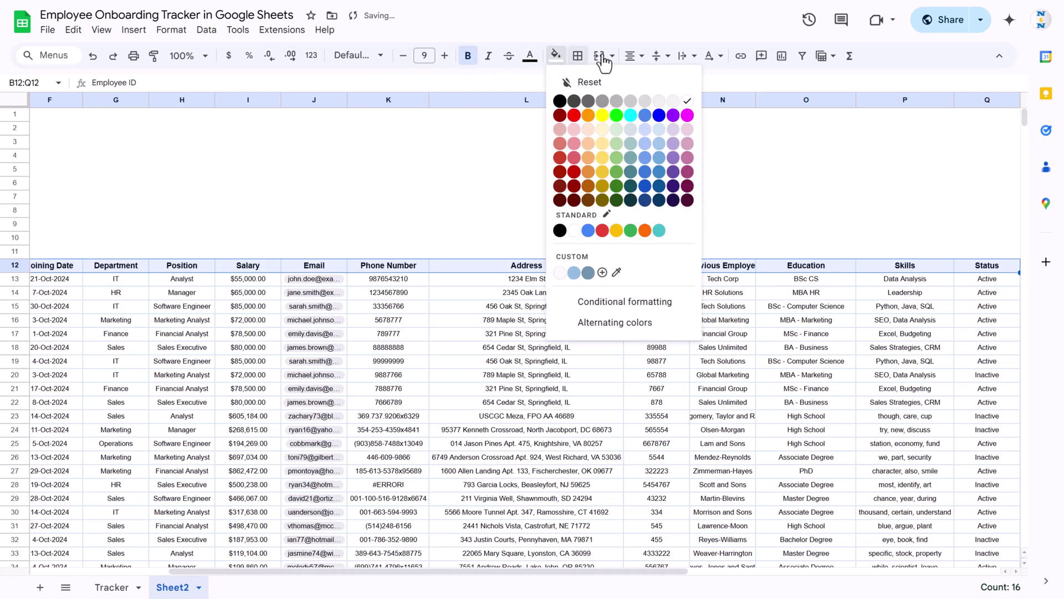
left_click(659, 173)
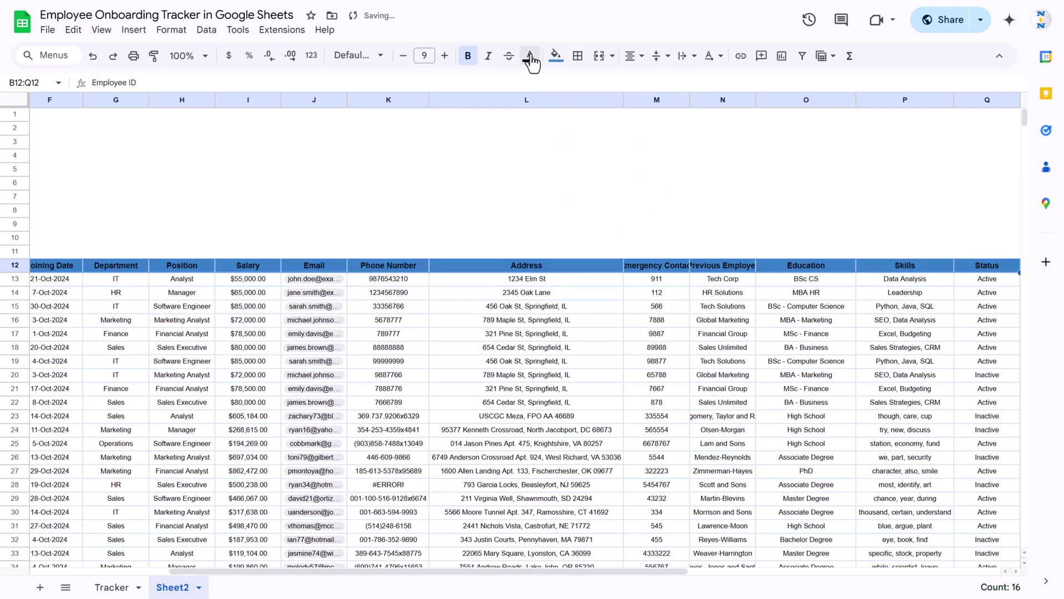
left_click(531, 57)
left_click(510, 295)
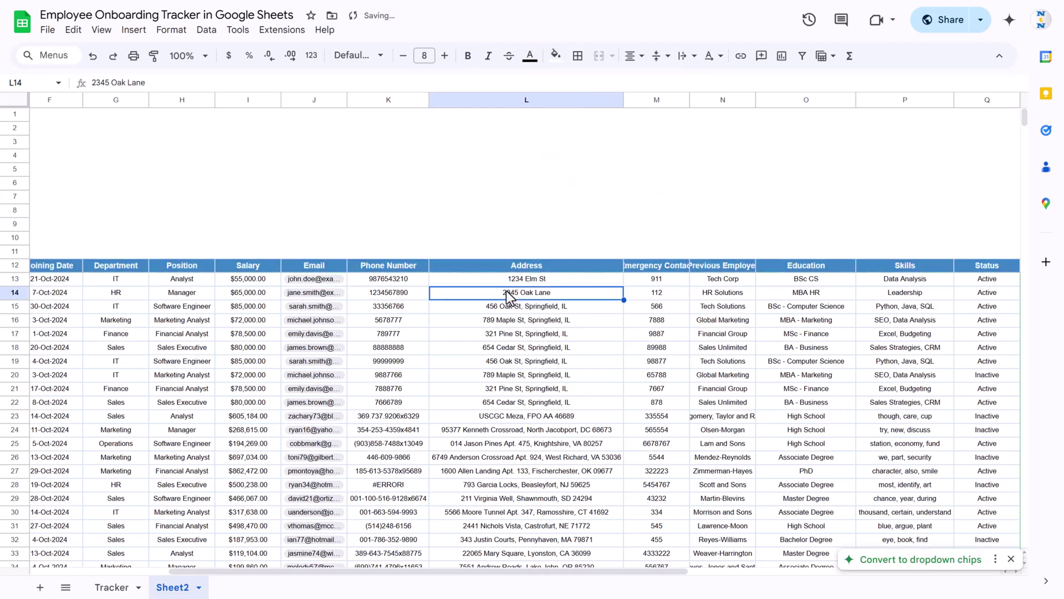
Try the suggested conversion to dropdown chips from the last Gender cell, E40, and undo it.
key("ctrl+Left")
key("ctrl+Down")
key("Down")
key("Right")
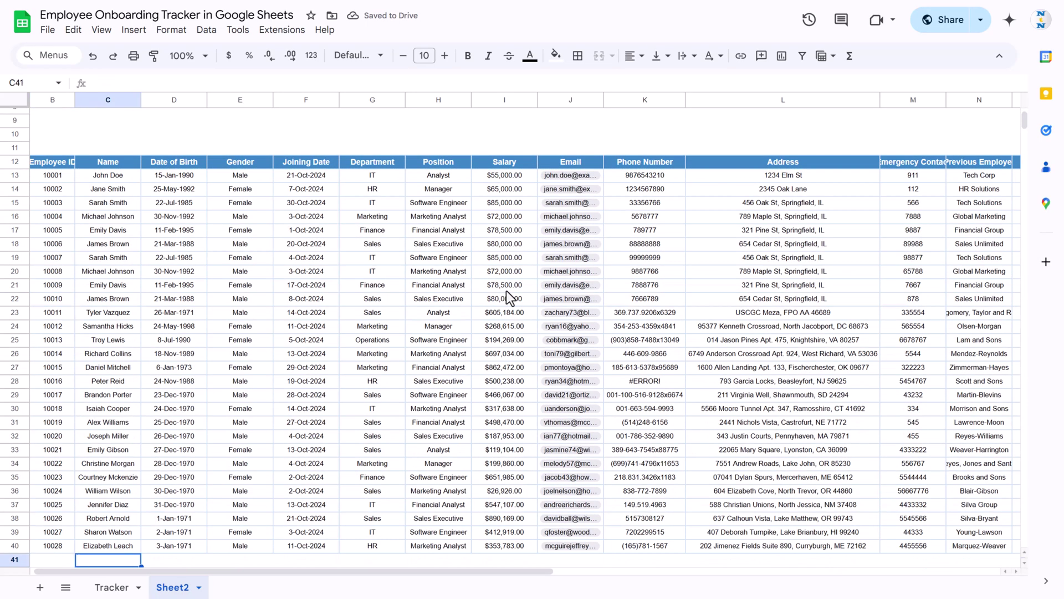
scroll(244, 308, "down", 3)
left_click(244, 344)
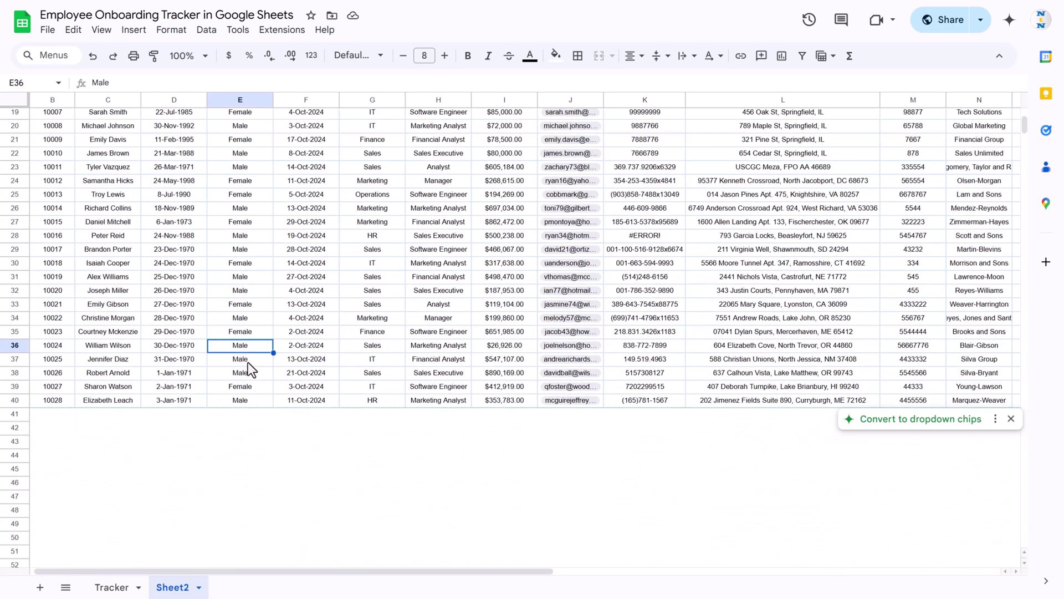
left_click(235, 400)
left_click(899, 424)
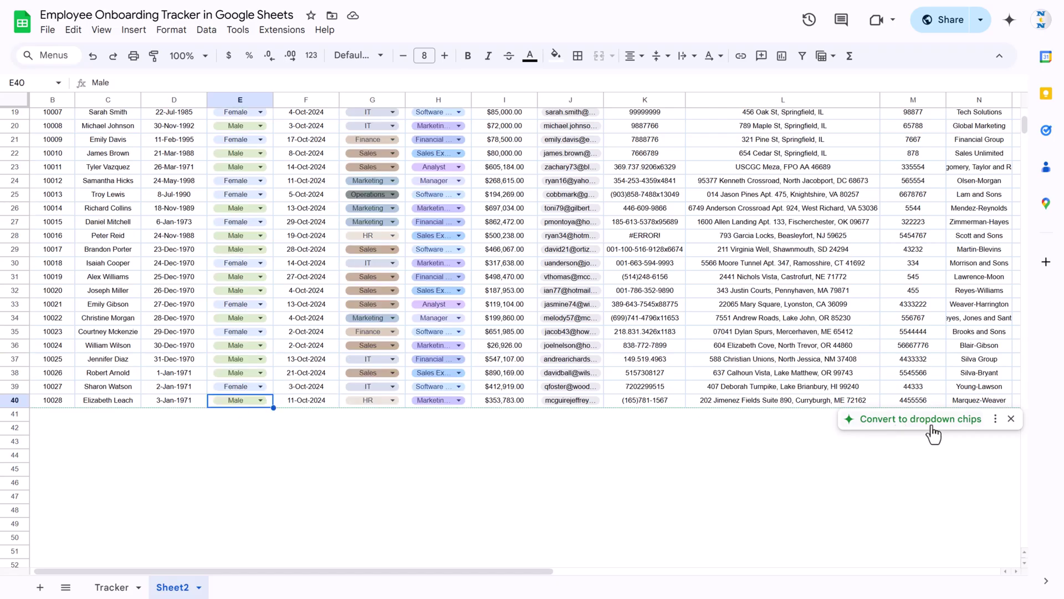
key("ctrl+z")
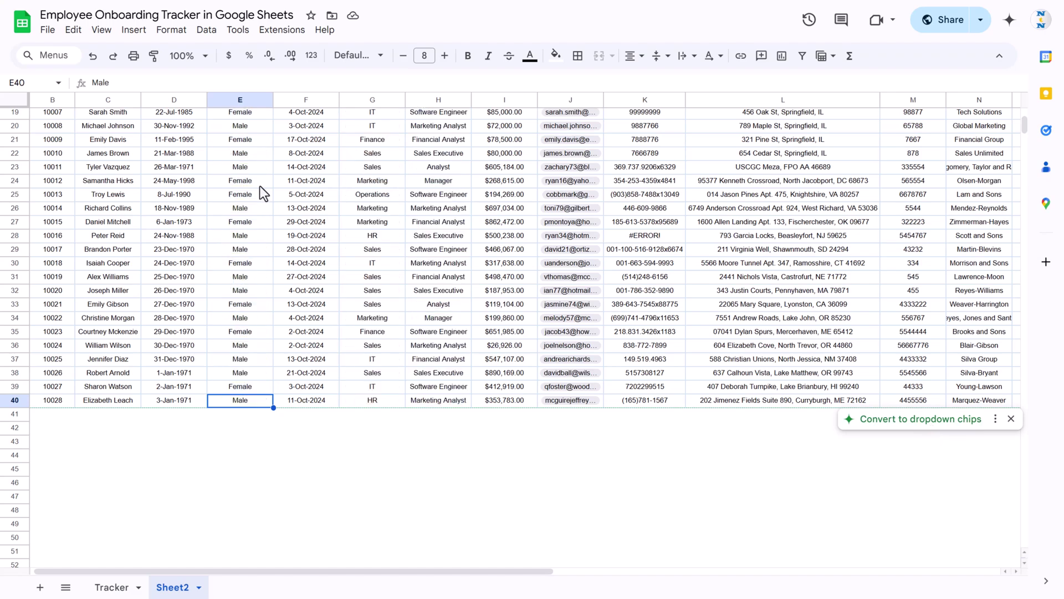
Try adding a dropdown with the items Female and Male to the Gender cells E13:E40, and undo it.
key("ctrl+shift+Up")
key("ctrl+y")
key("ctrl+z")
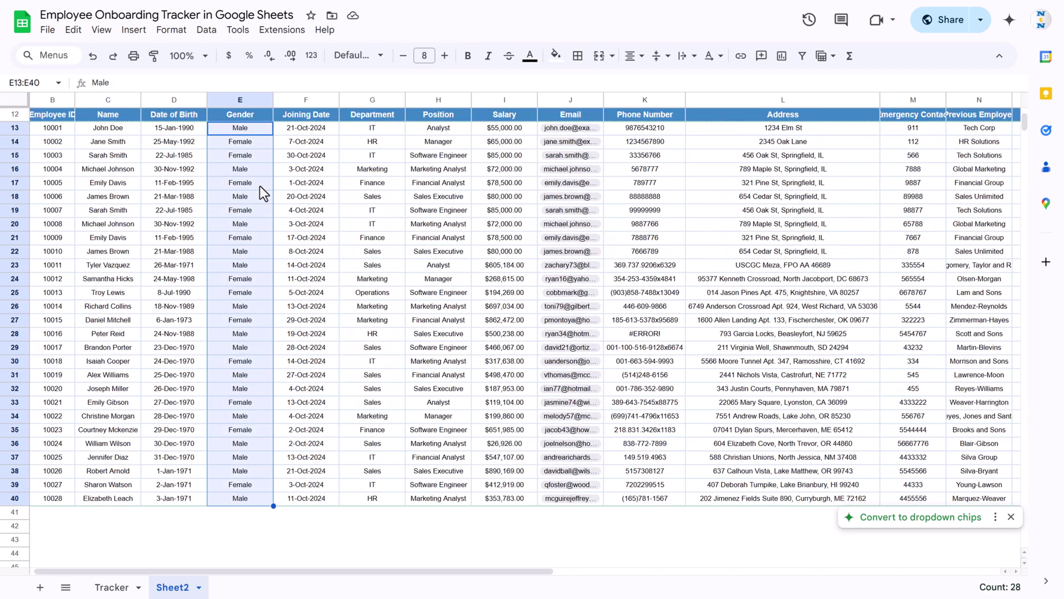
right_click(260, 188)
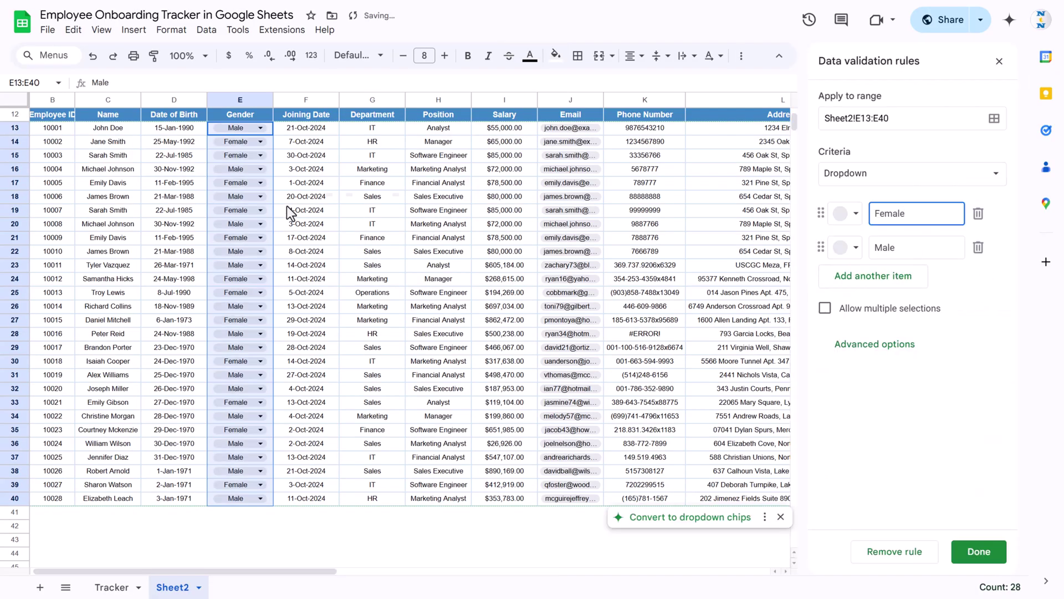
left_click(260, 182)
key("Escape")
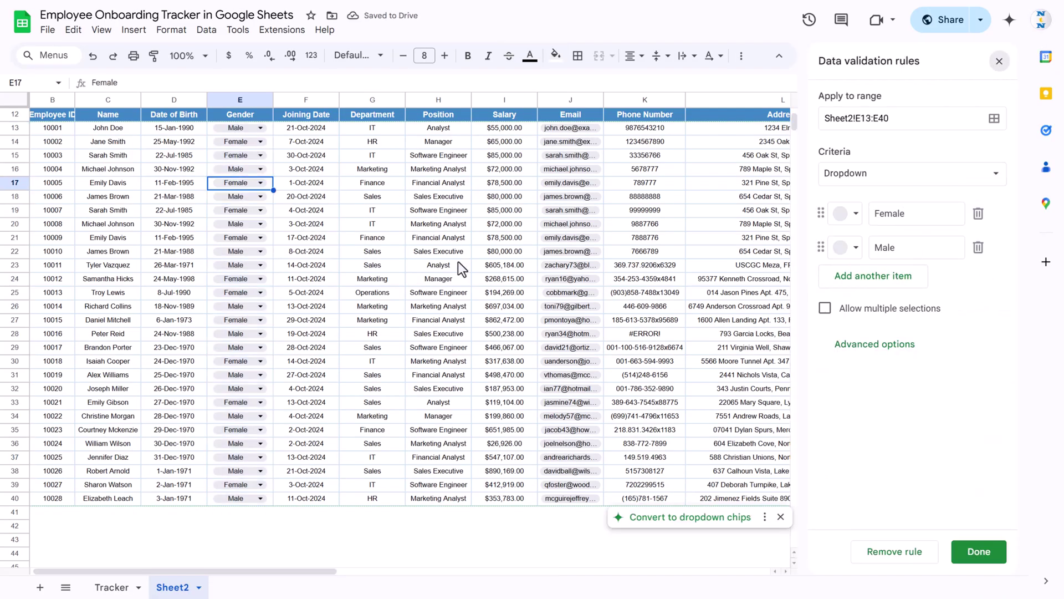
key("Escape")
left_click(362, 182)
key("ctrl+z")
left_click(315, 203)
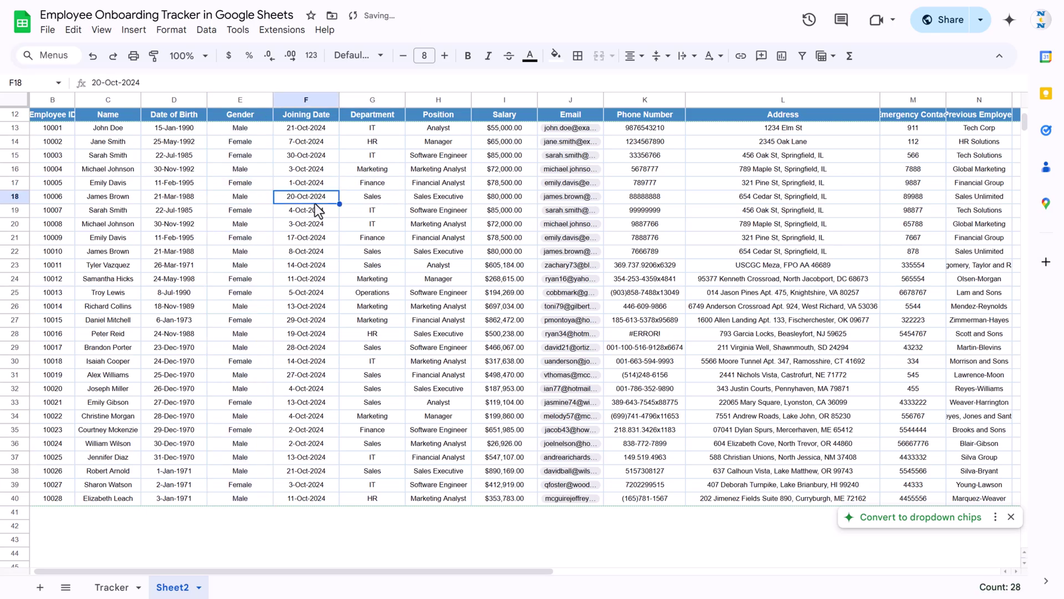
Apply the suggested conversion to dropdown chips to the category columns of the whole table B12:Q40.
key("ctrl+a")
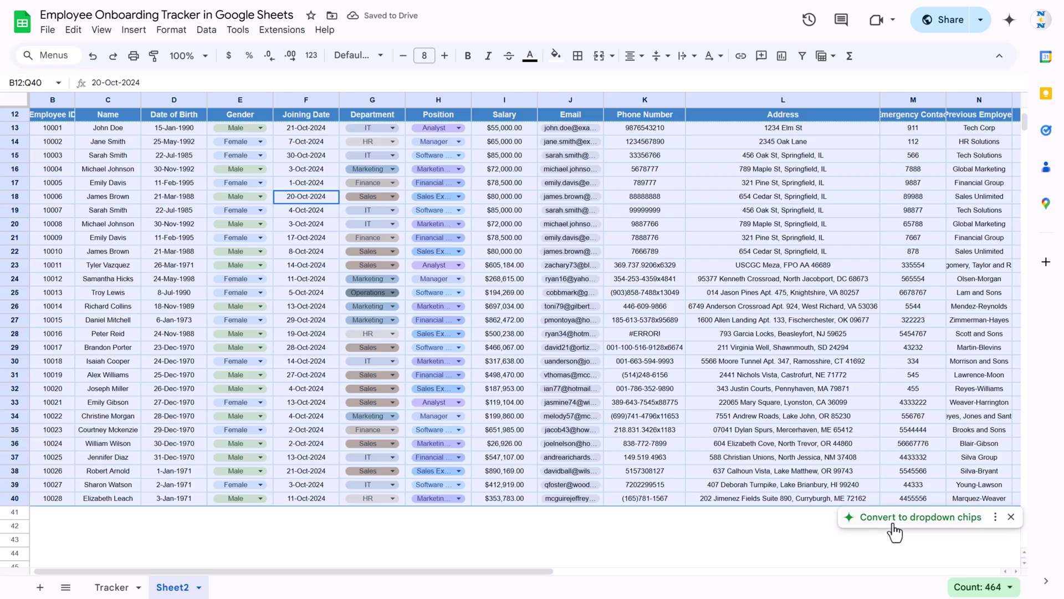
left_click(963, 526)
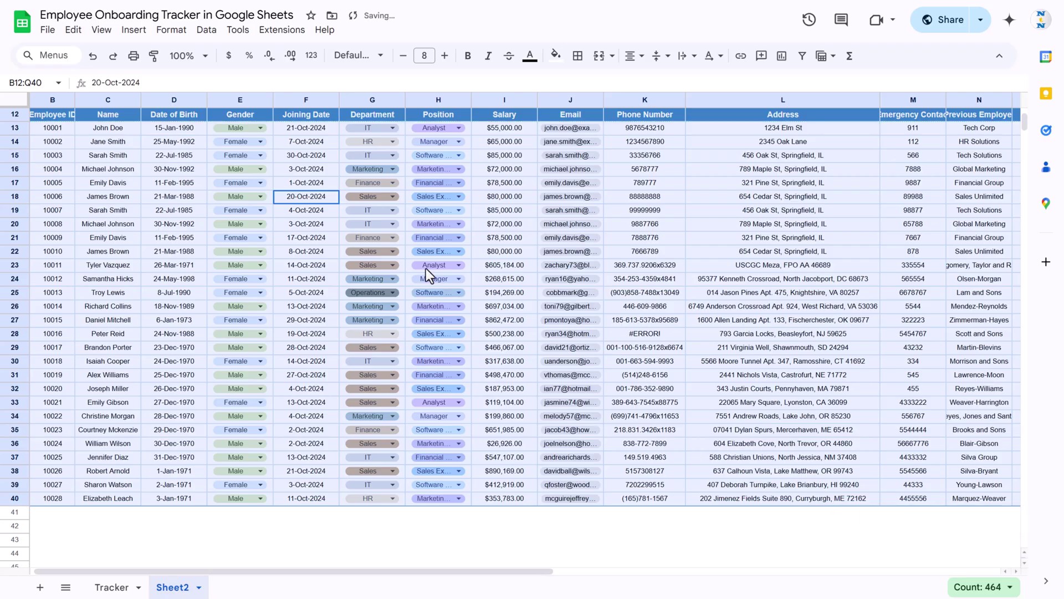
left_click(500, 216)
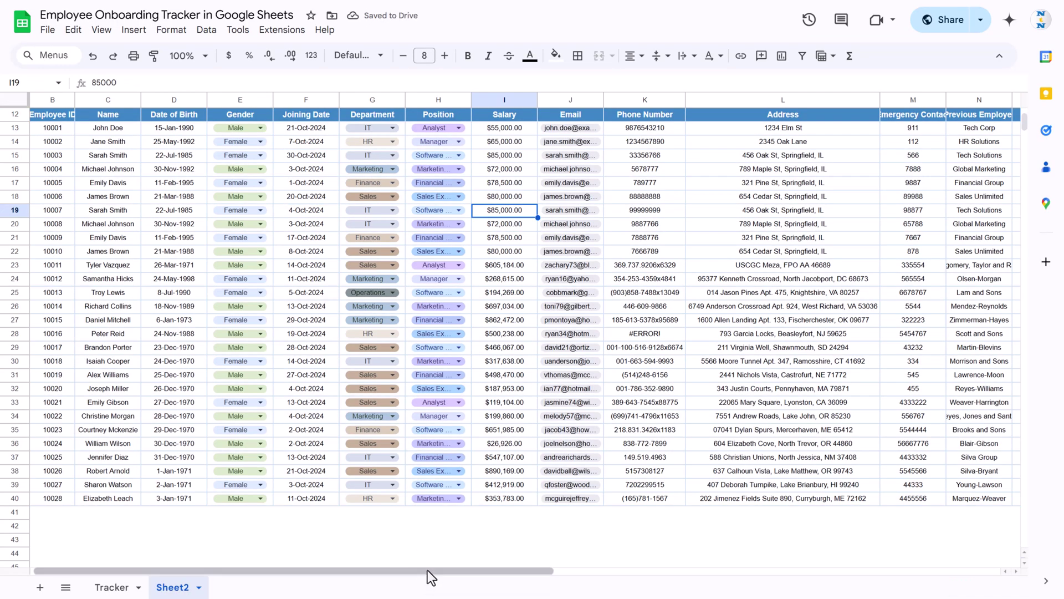
Widen column B slightly so that the Employee ID header fits completely.
left_click_drag(427, 569, 316, 514)
scroll(304, 384, "up", 4)
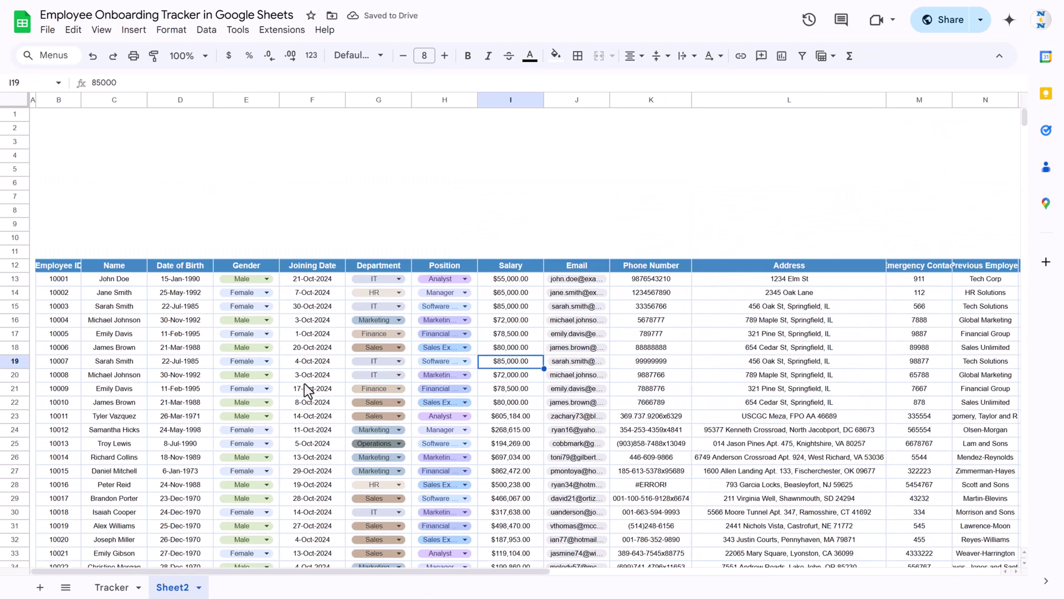
left_click(78, 100)
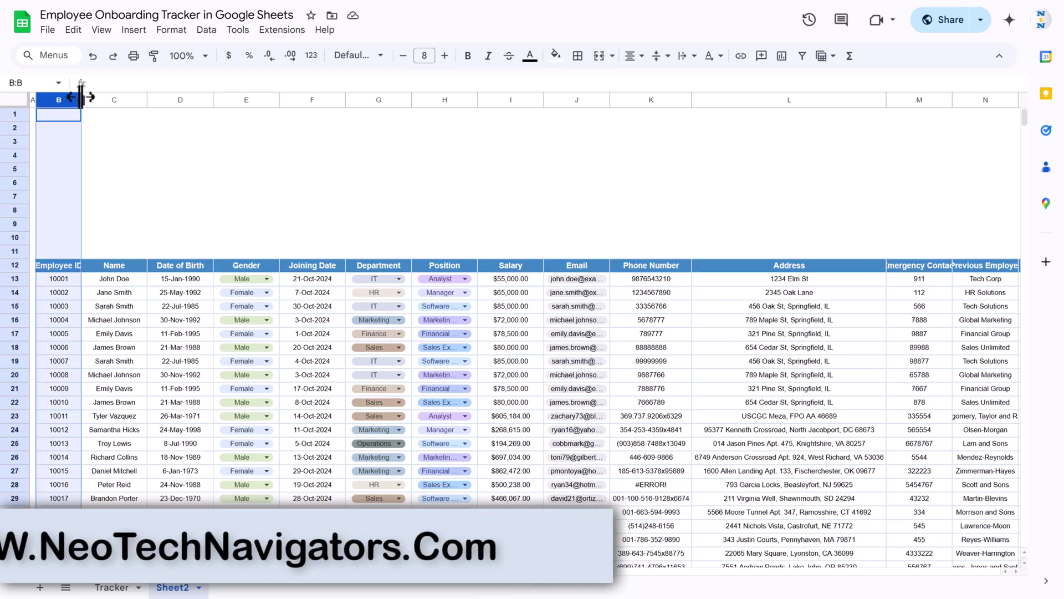
left_click_drag(81, 100, 88, 99)
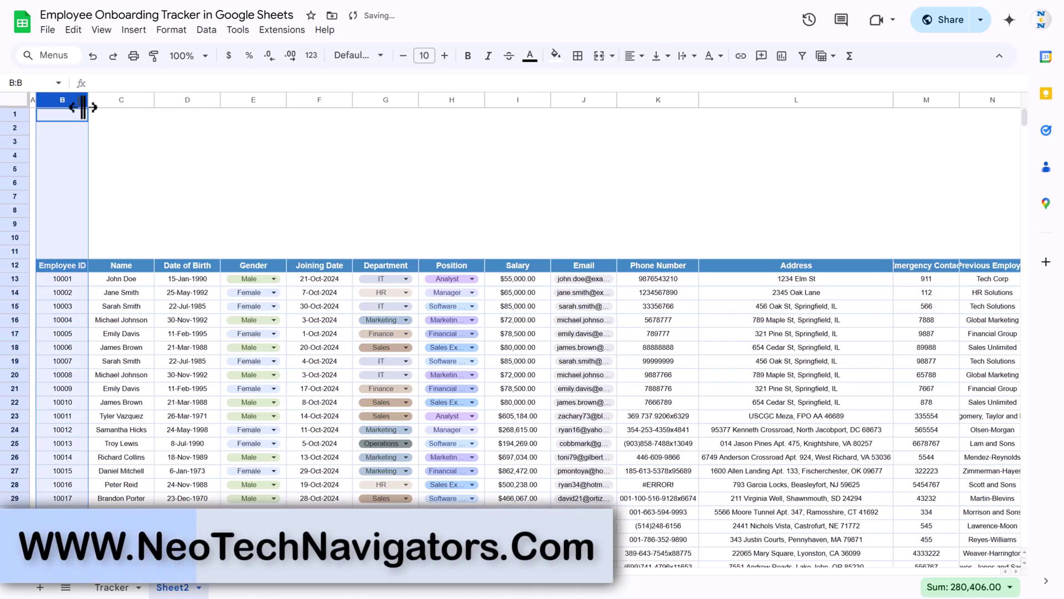
left_click(127, 281)
Check the Tracker sheet's title banner, merge cells A1:Q1 on Sheet2 and make row 1 taller.
left_click(114, 589)
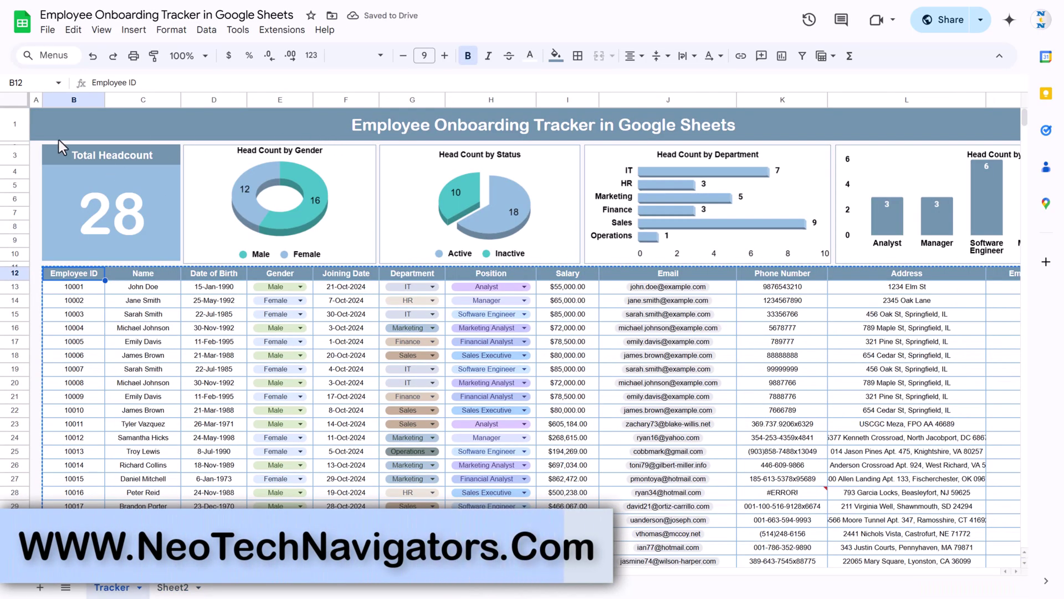
left_click(172, 587)
left_click_drag(34, 115, 992, 116)
scroll(608, 533, "right", 8)
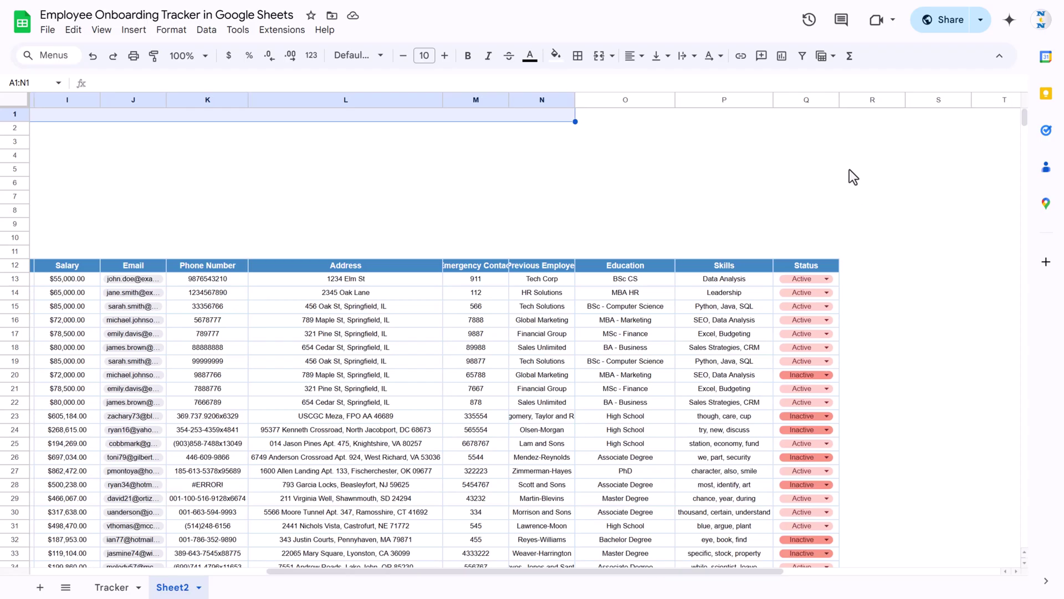
left_click(819, 116, "shift")
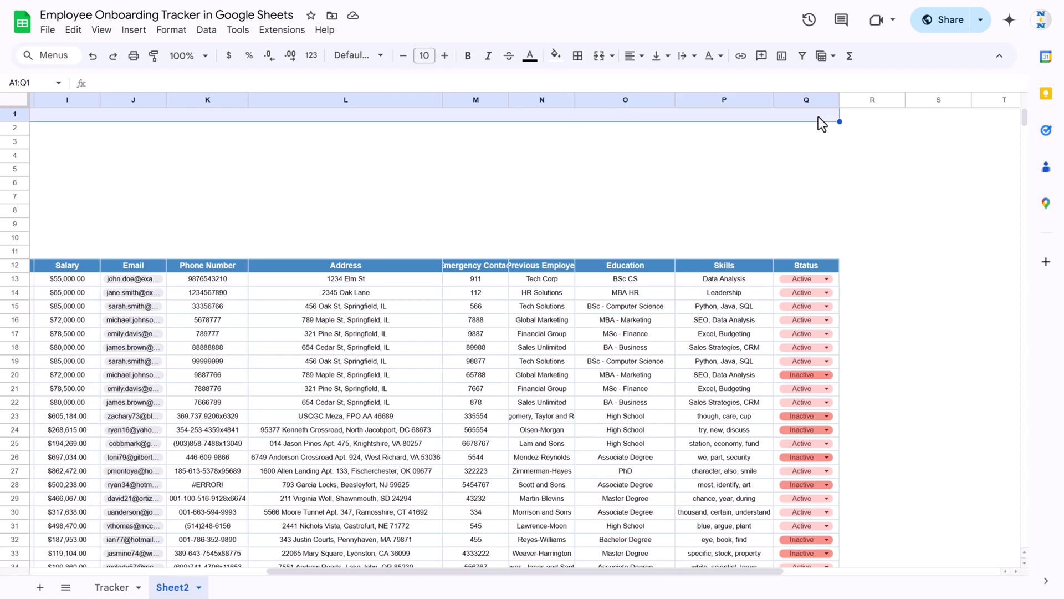
left_click(599, 56)
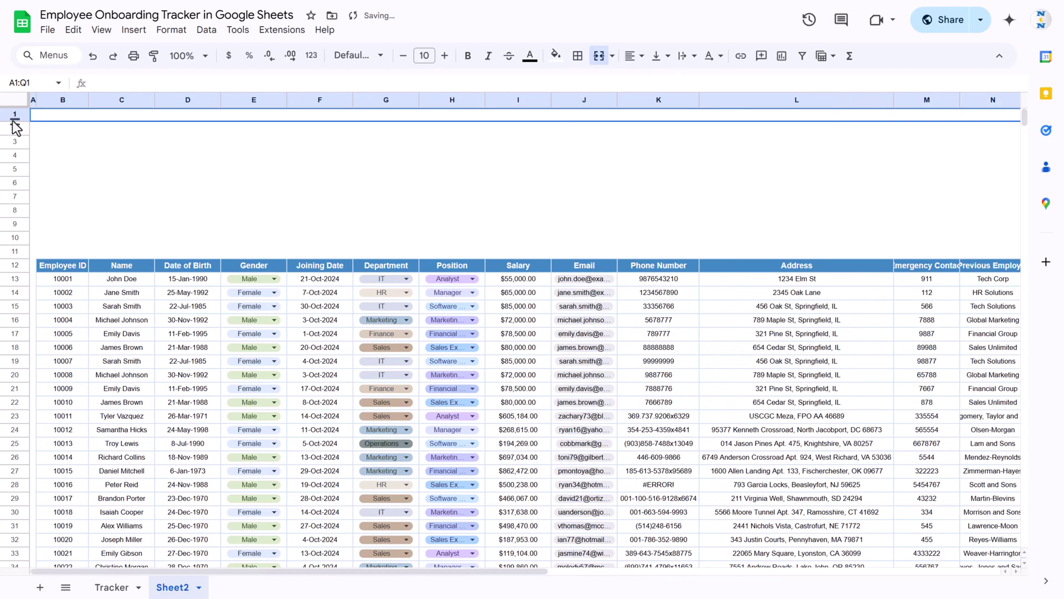
left_click_drag(15, 121, 11, 132)
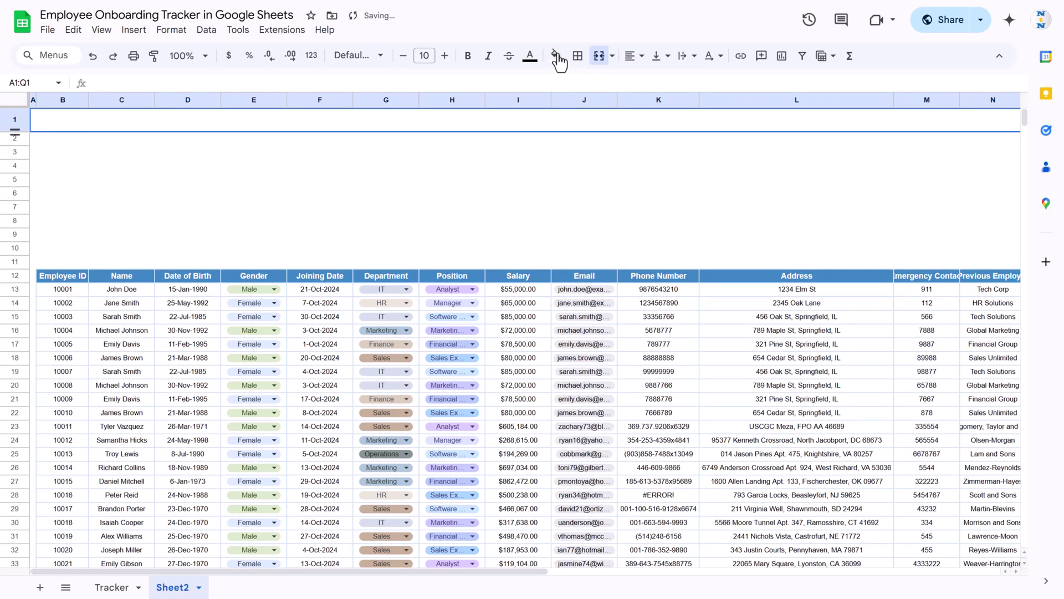
Format the merged cell A1:Q1 with a dark blue fill, white text, font size 15 and the Arial Rounded font.
left_click(555, 55)
left_click(659, 174)
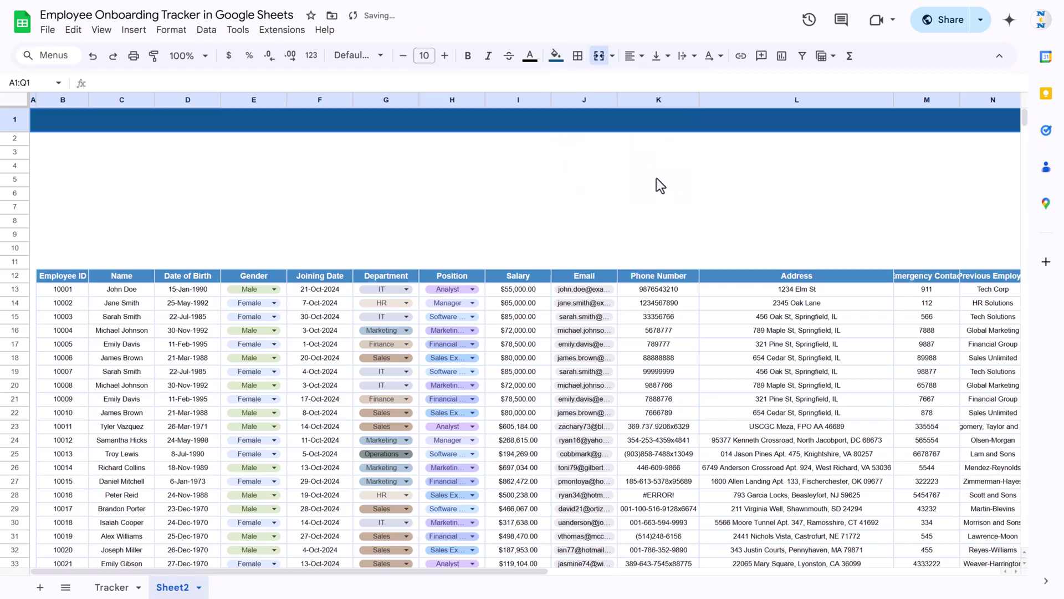
left_click(541, 56)
left_click(661, 101)
left_click(445, 55)
left_click(445, 55)
left_click(445, 56)
left_click(366, 58)
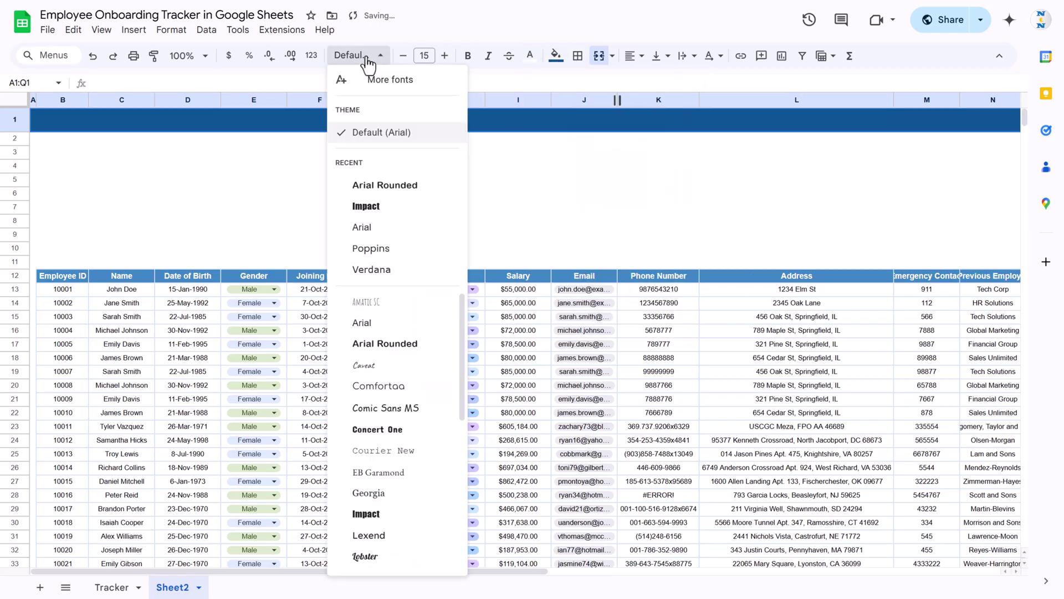
left_click(411, 187)
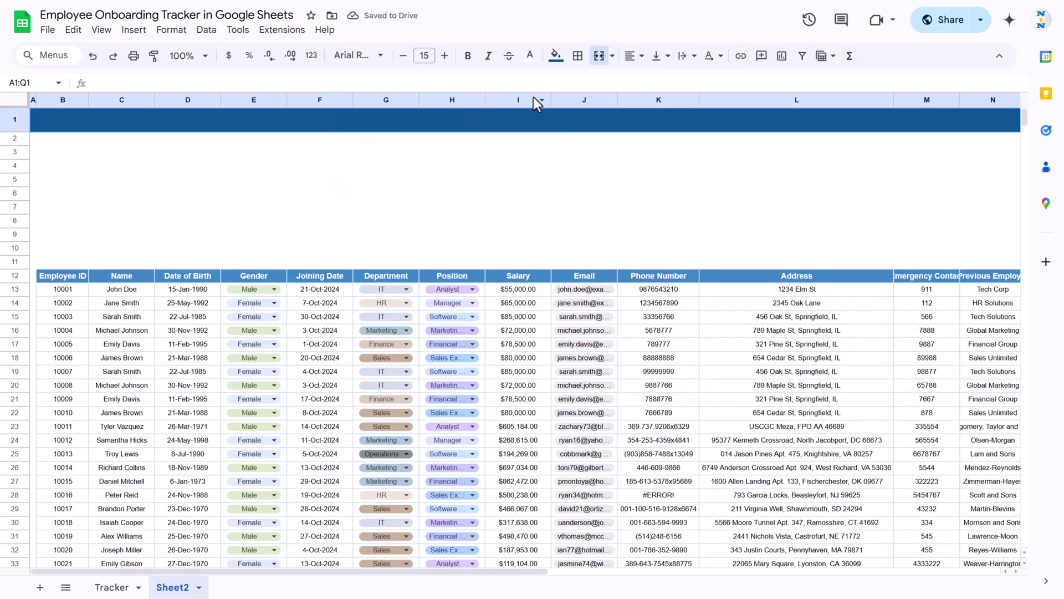
Enter the title "Employee Database Tracker" in the row 1 banner and center it horizontally and vertically.
type("Employee Database")
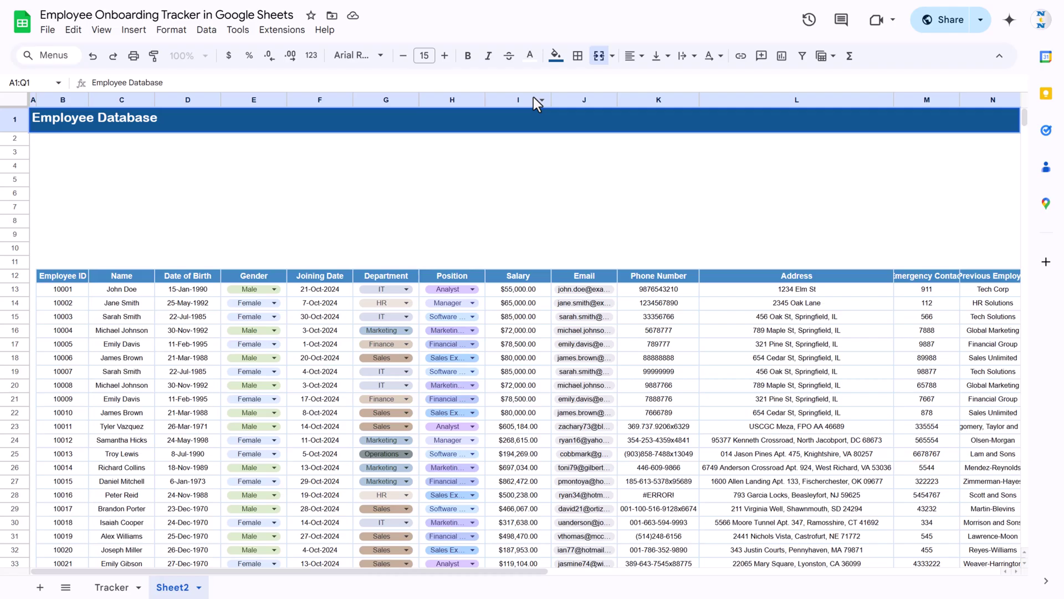
type(" Tracker")
key("Return")
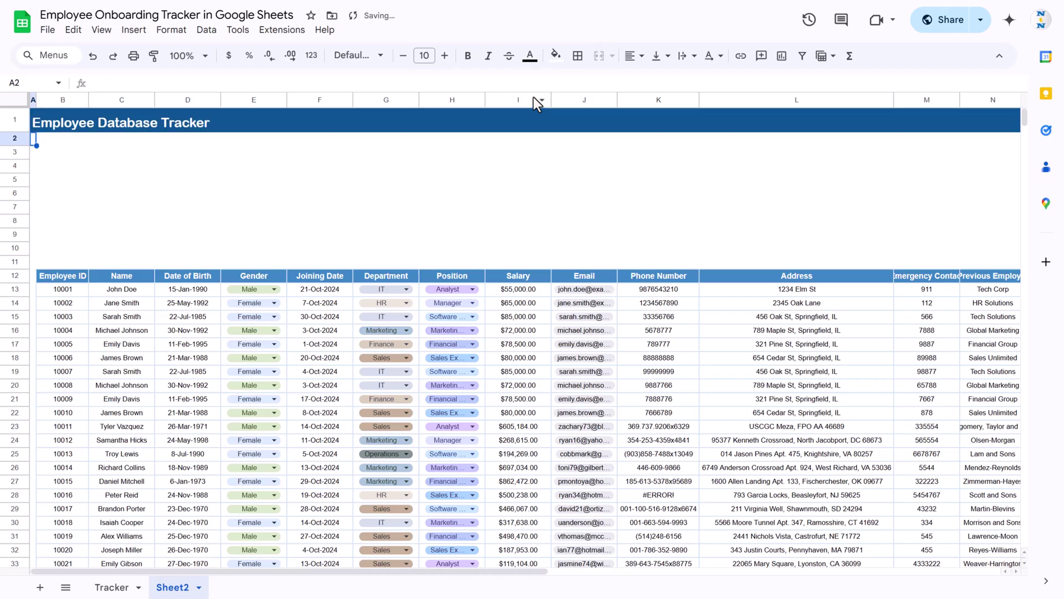
key("Up")
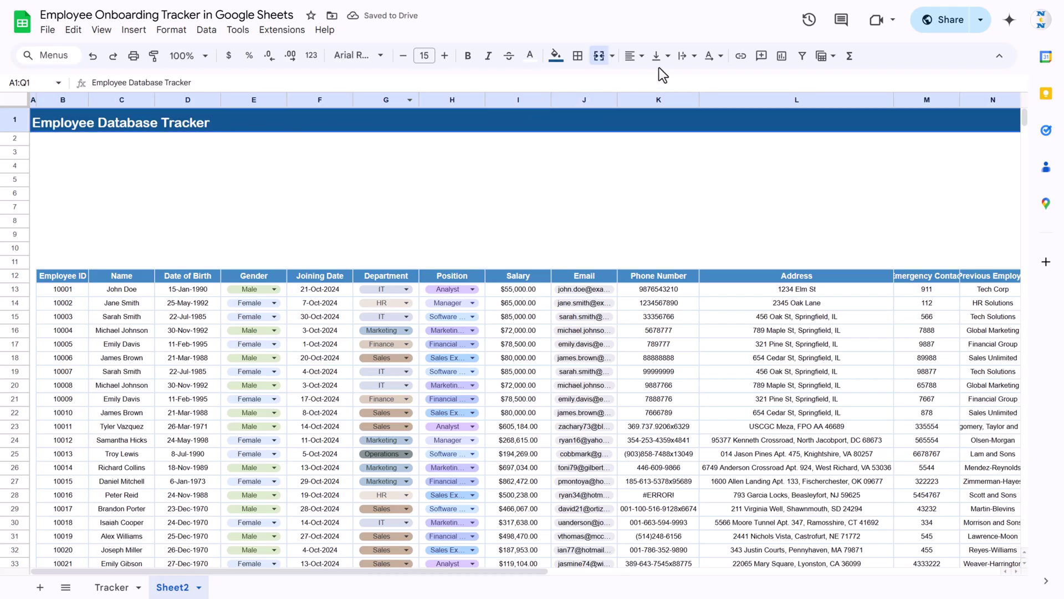
left_click(633, 56)
left_click(653, 79)
left_click(213, 154)
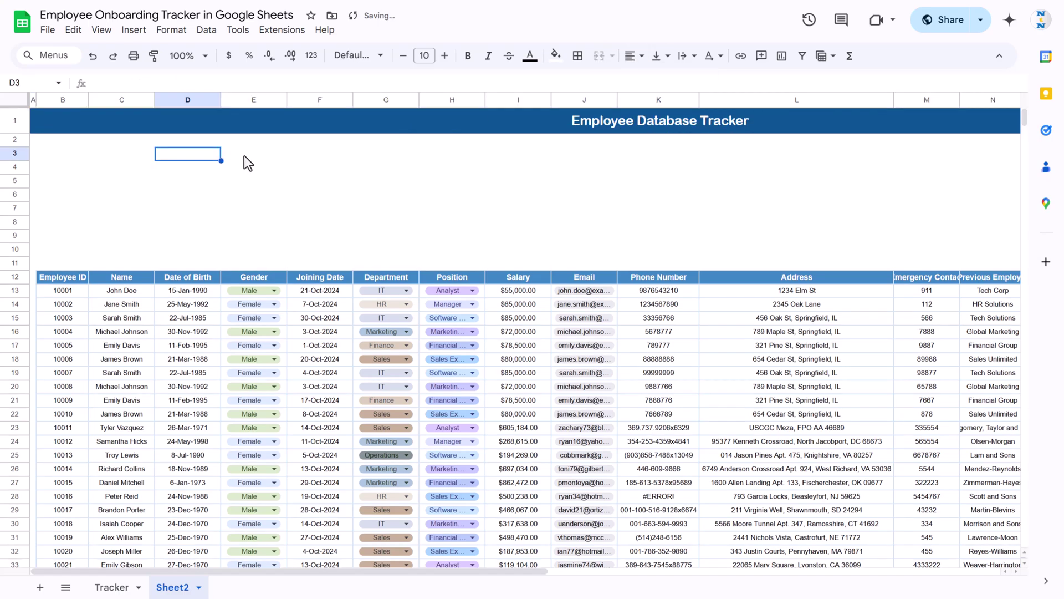
Fill the empty area A2:Q11 between the banner and the table with light blue.
left_click_drag(32, 138, 753, 265)
left_click(556, 56)
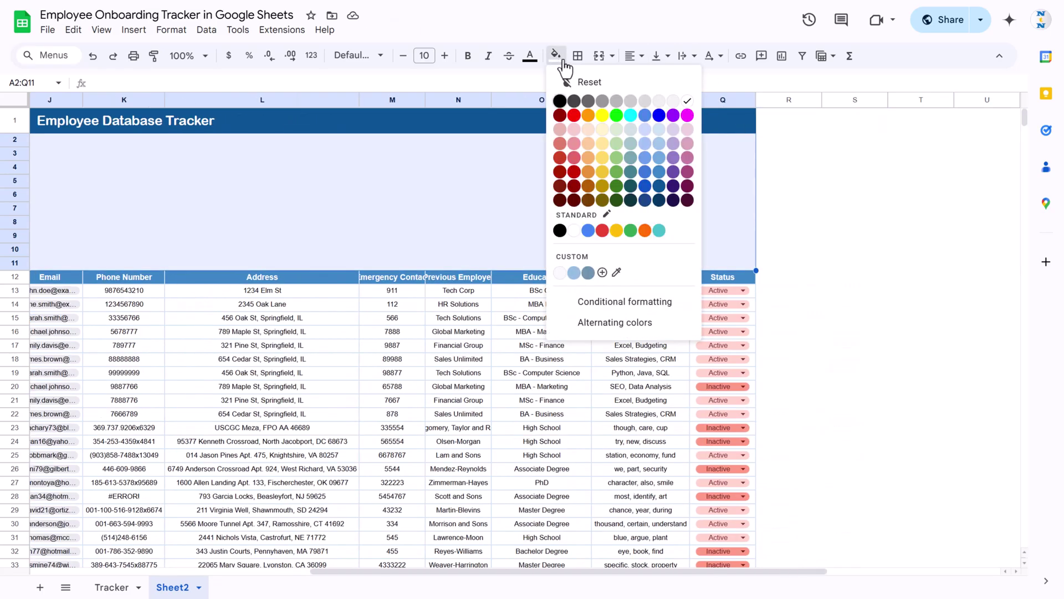
left_click(659, 129)
left_click(459, 180)
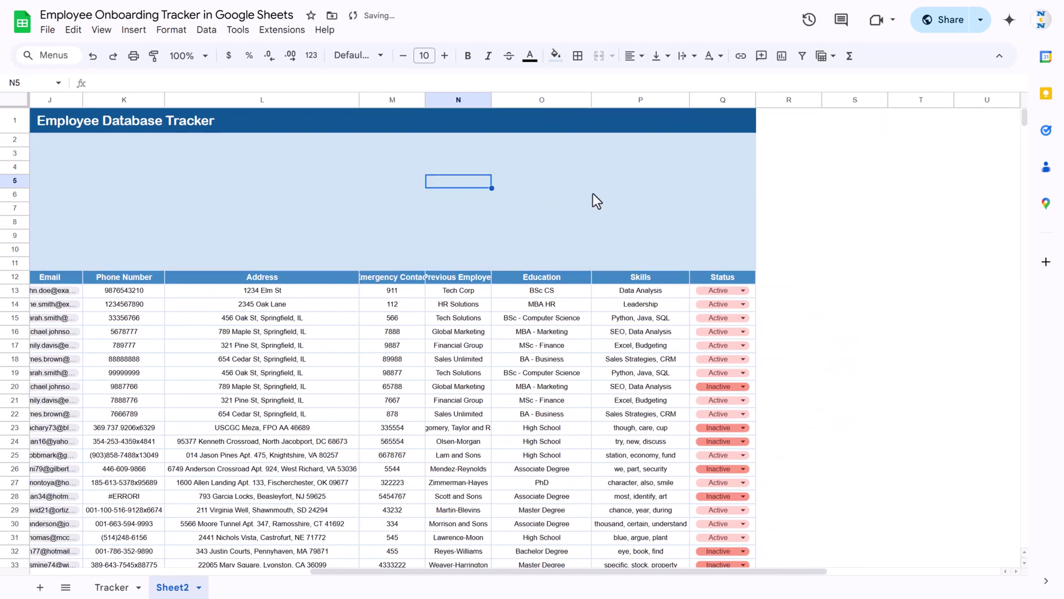
key("Home")
key("Up")
key("Up")
key("Up")
key("Up")
key("shift+Down")
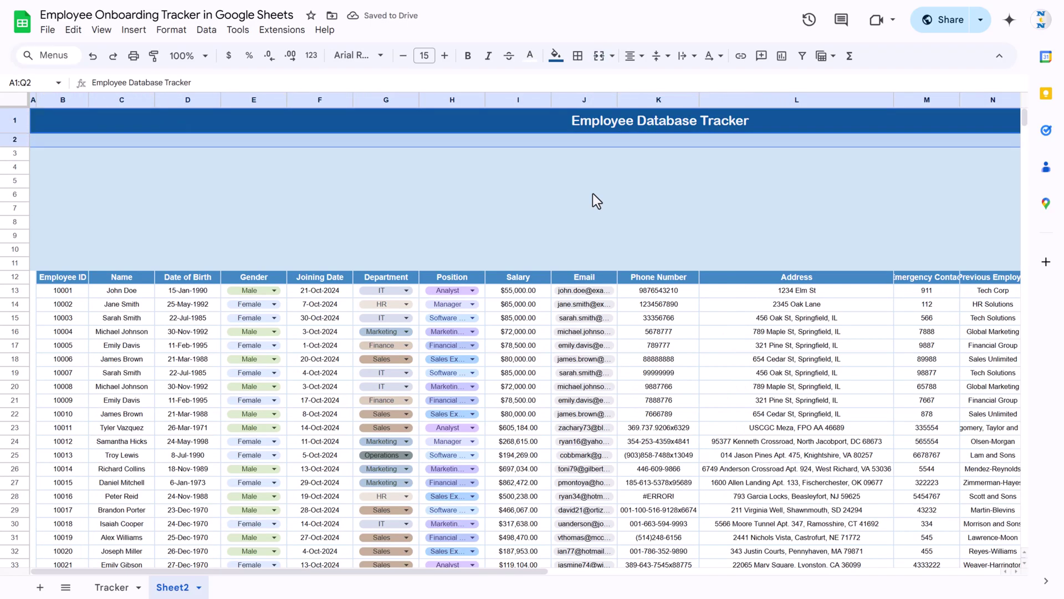
key("shift+Down")
key("shift+Down")
key("shift+Down")
key("shift+Down")
key("shift+Down")
key("shift+Down")
key("shift+Down")
key("shift+Down")
key("shift+Down")
key("shift+Right")
key("shift+Right")
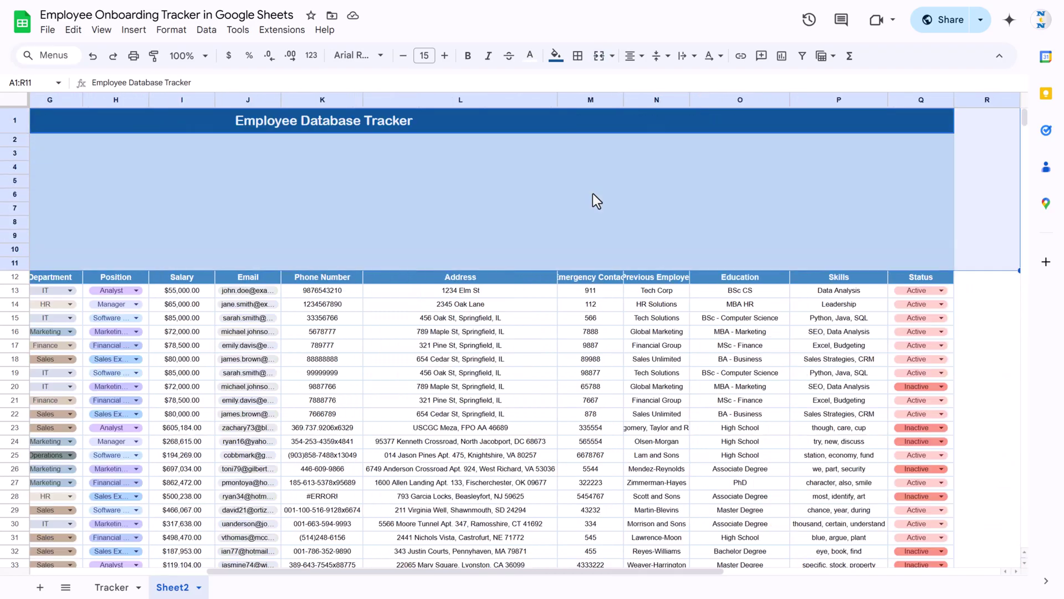
key("Home")
Fill the area A2:Q11 between the banner and the table with the custom pale blue #eaf3fb.
key("Down")
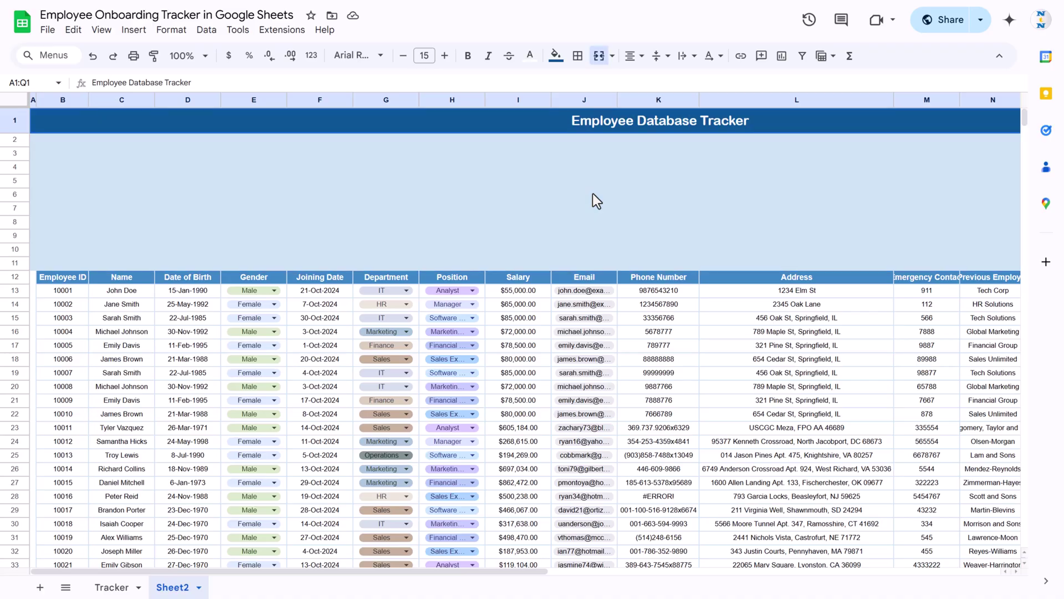
key("shift+Down")
key("shift+Down")
key("shift+Down")
key("shift+Down")
key("shift+Down")
key("shift+Down")
key("shift+Down")
key("shift+Down")
key("shift+Down")
key("shift+Right")
key("shift+Right")
key("shift+Right")
key("shift+Right")
key("shift+Right")
key("shift+Right")
key("shift+Right")
key("shift+Right")
key("shift+Right")
key("shift+Right")
key("shift+Right")
key("shift+Right")
key("shift+Right")
key("shift+Right")
key("shift+Right")
key("shift+Right")
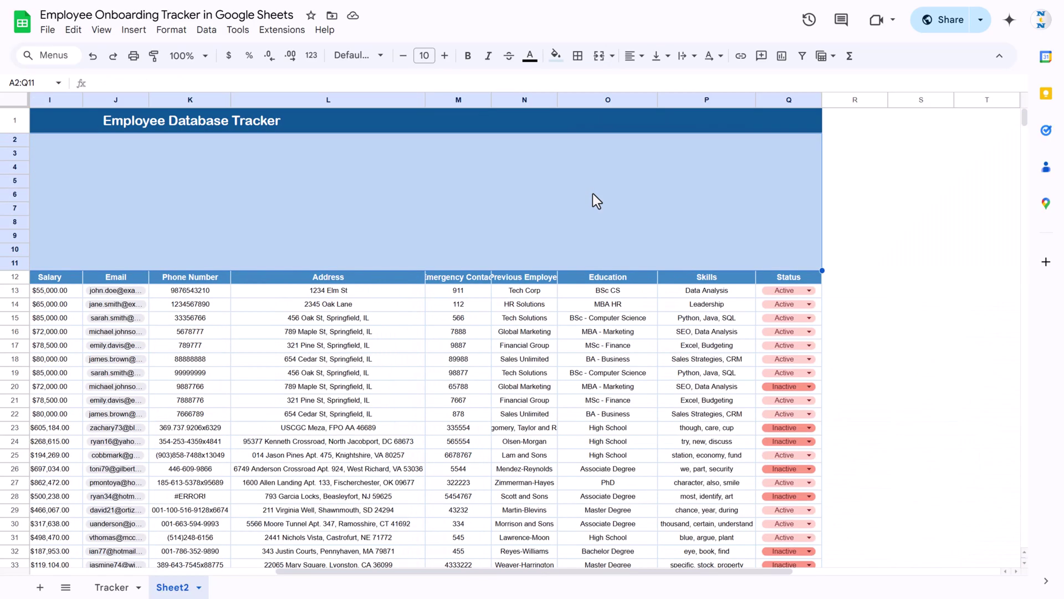
left_click(555, 56)
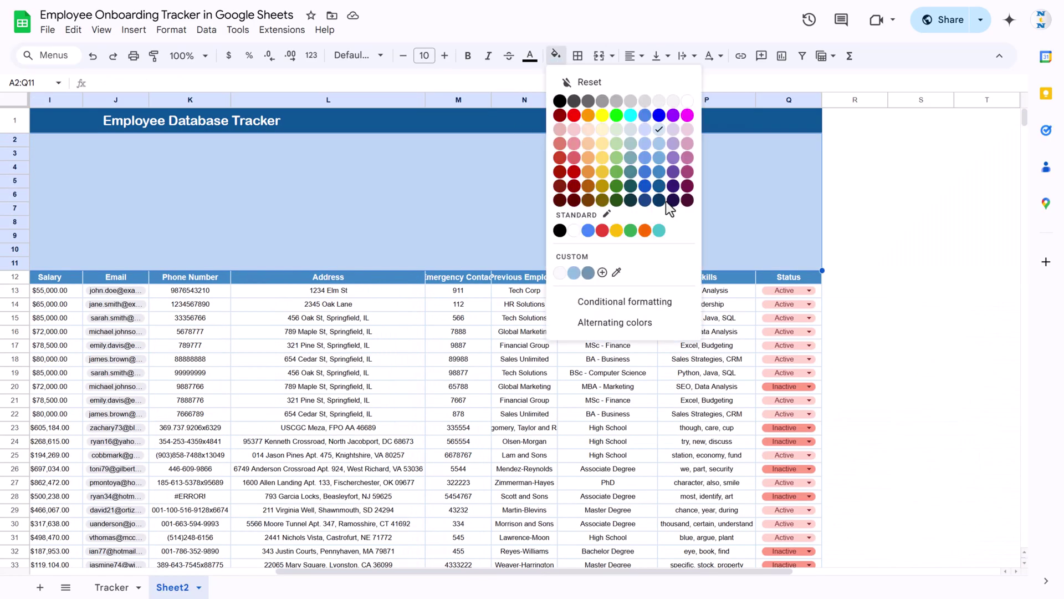
left_click(603, 273)
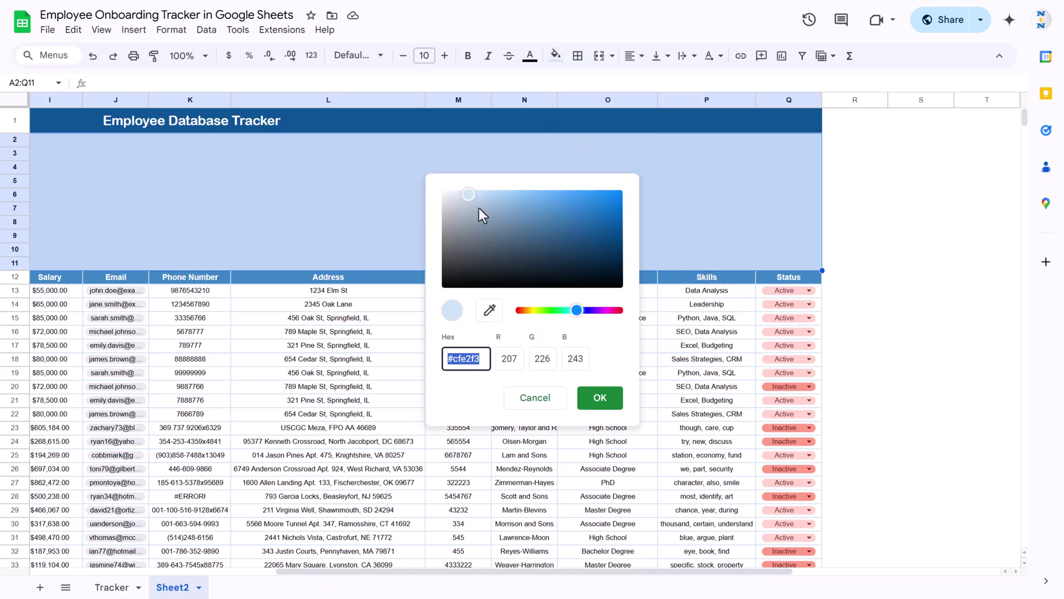
left_click_drag(468, 198, 455, 196)
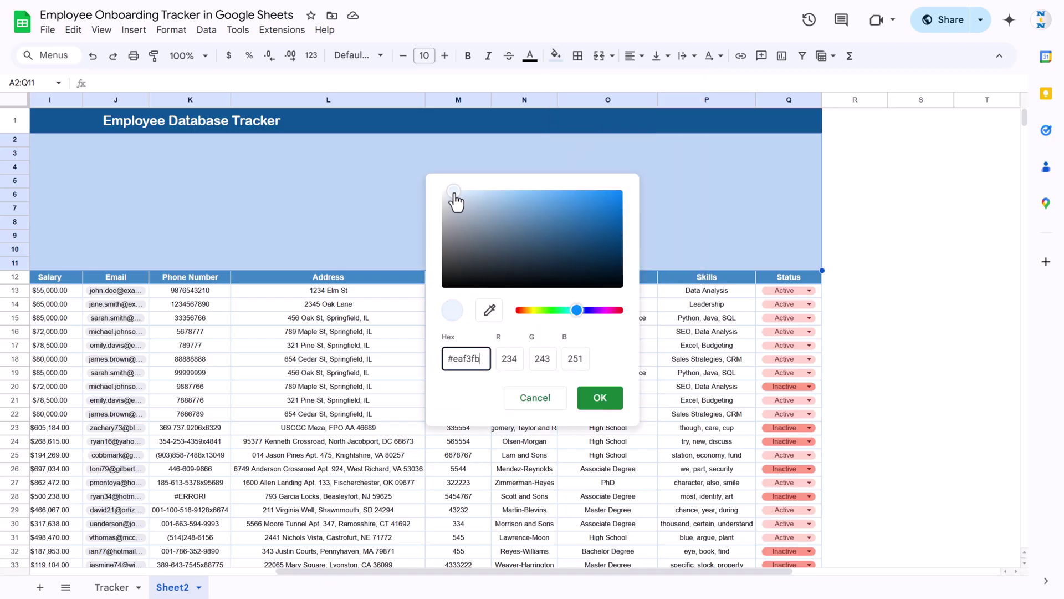
left_click(600, 397)
left_click(540, 186)
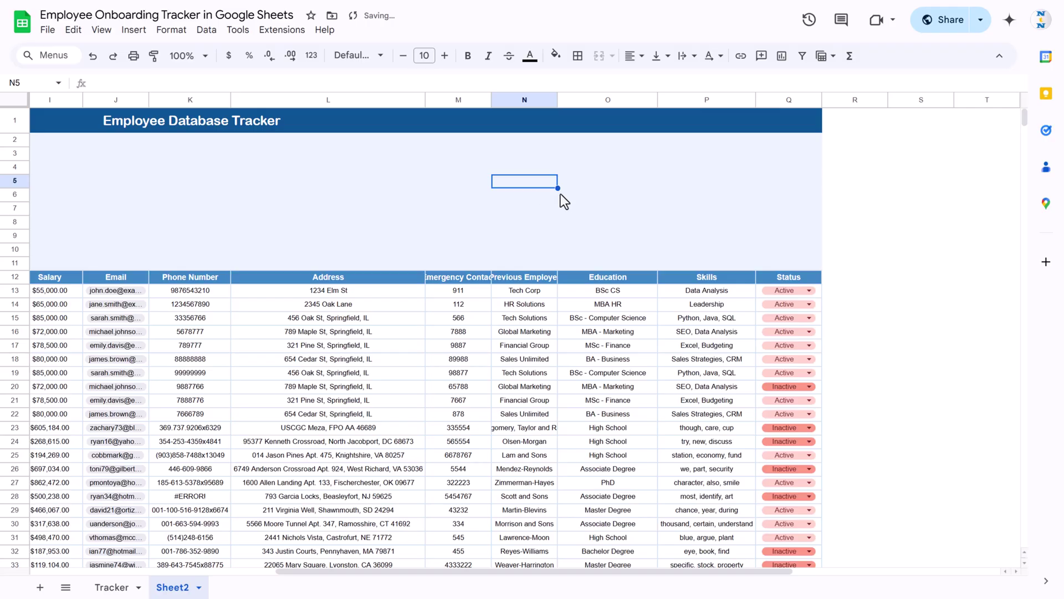
key("Home")
left_click(343, 194)
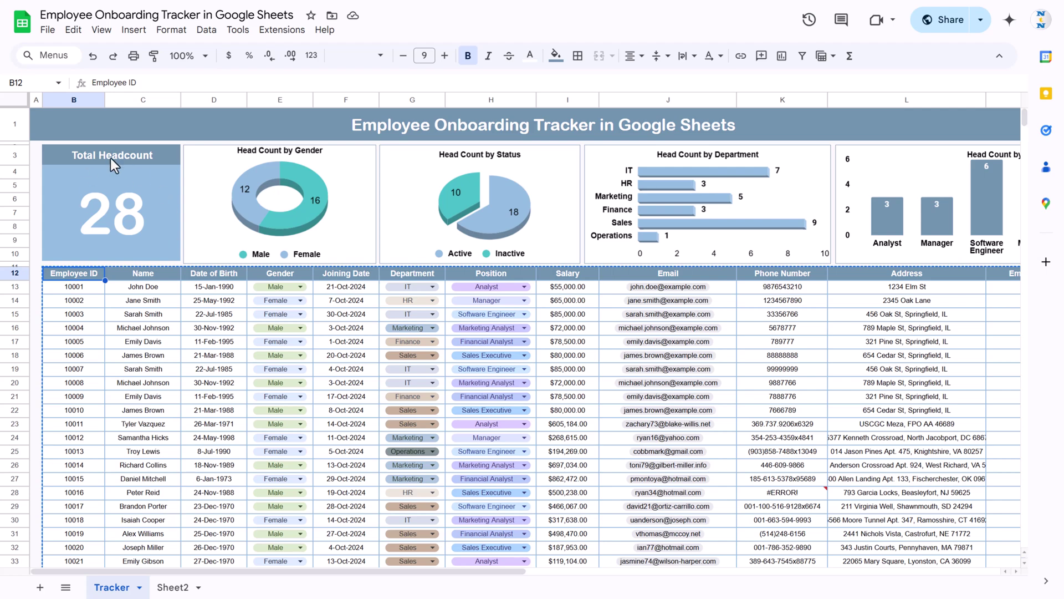
On Sheet2, merge cells B3:C3 above the table and make row 3 slightly taller.
left_click(173, 587)
left_click(64, 153)
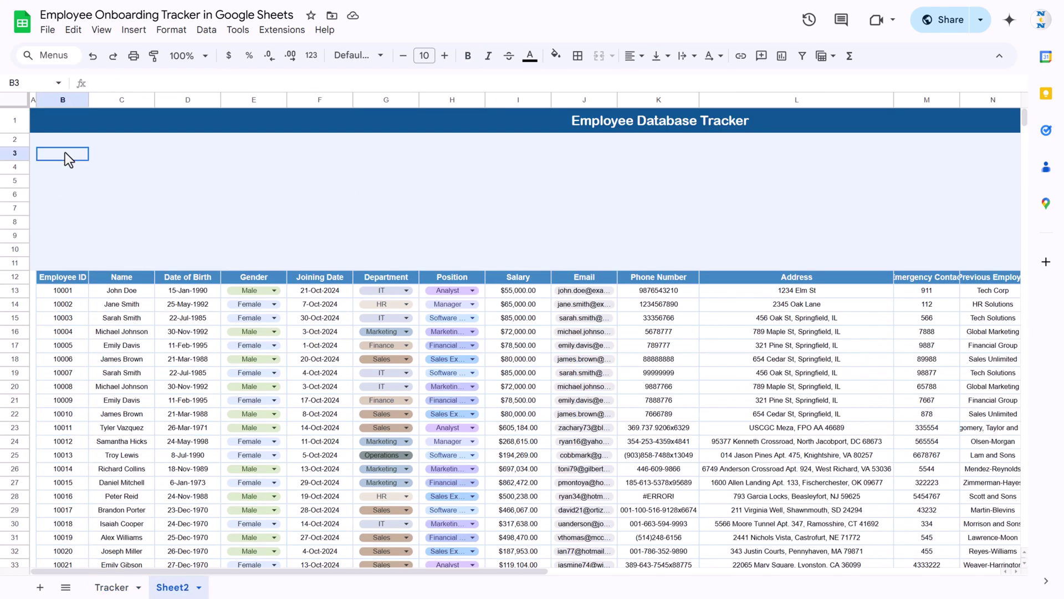
left_click(139, 154, "shift")
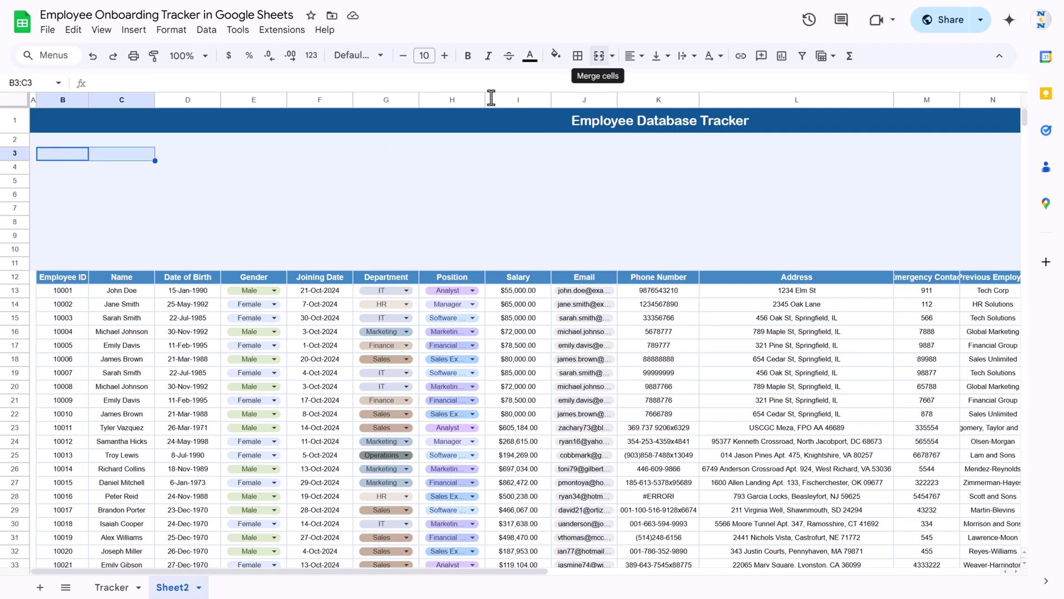
left_click(52, 156)
left_click_drag(52, 156, 110, 157)
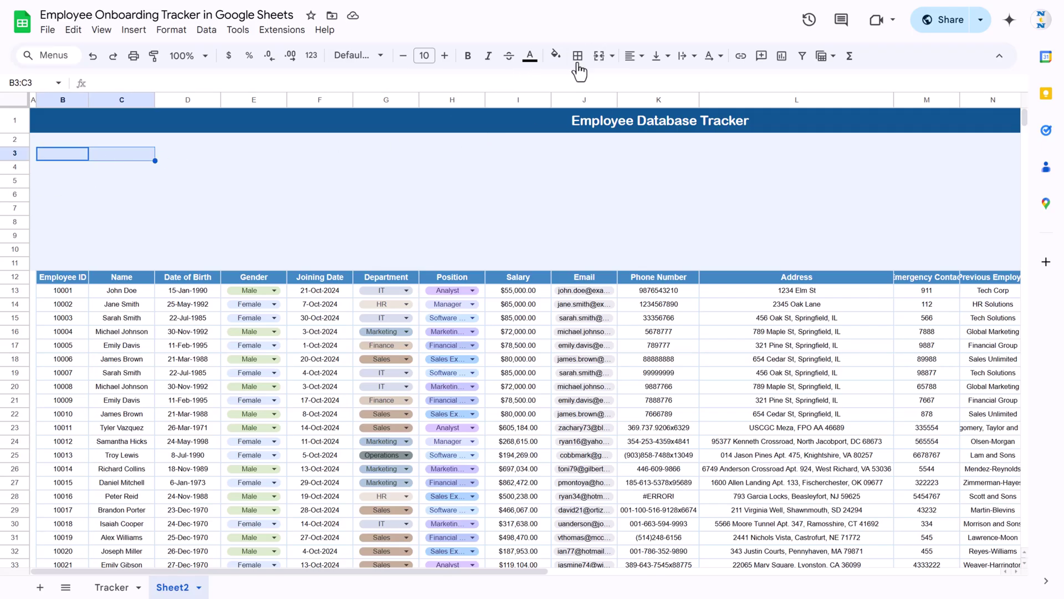
left_click(604, 62)
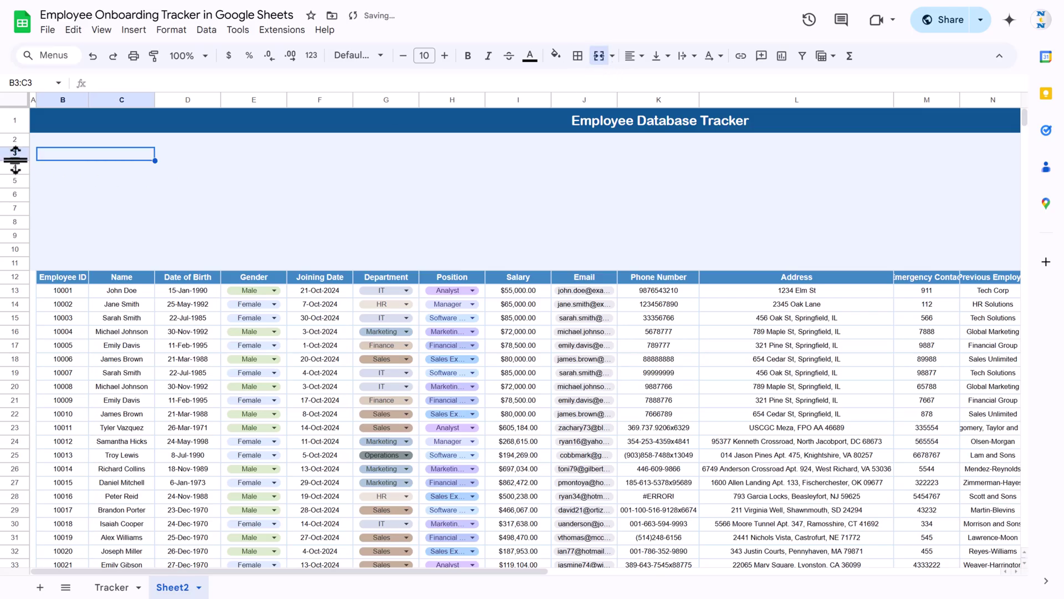
left_click_drag(16, 160, 16, 163)
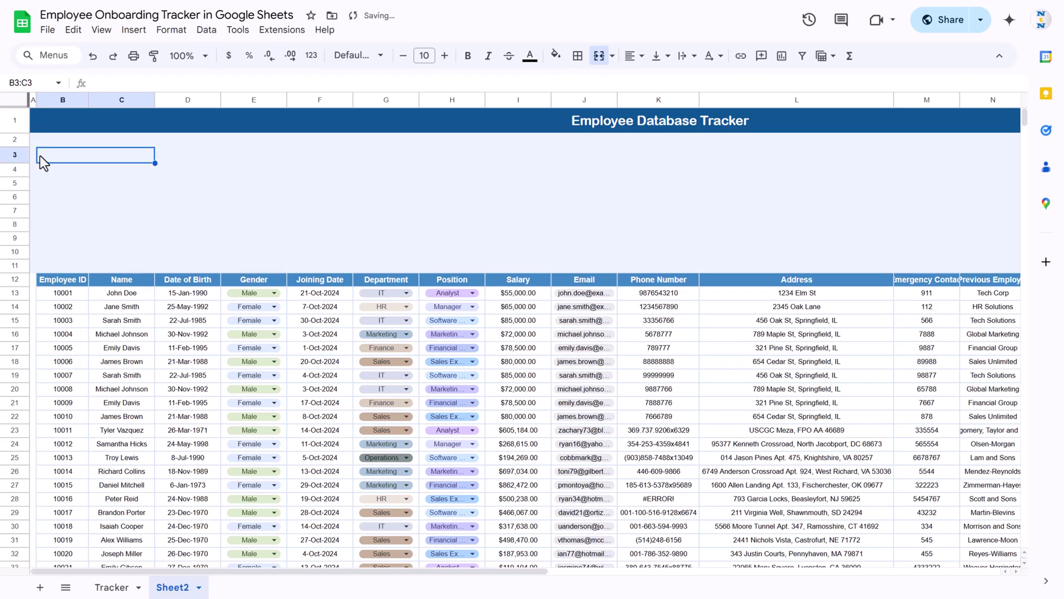
Fill the merged cell B3:C3 with the medium blue that matches the table header.
left_click(560, 58)
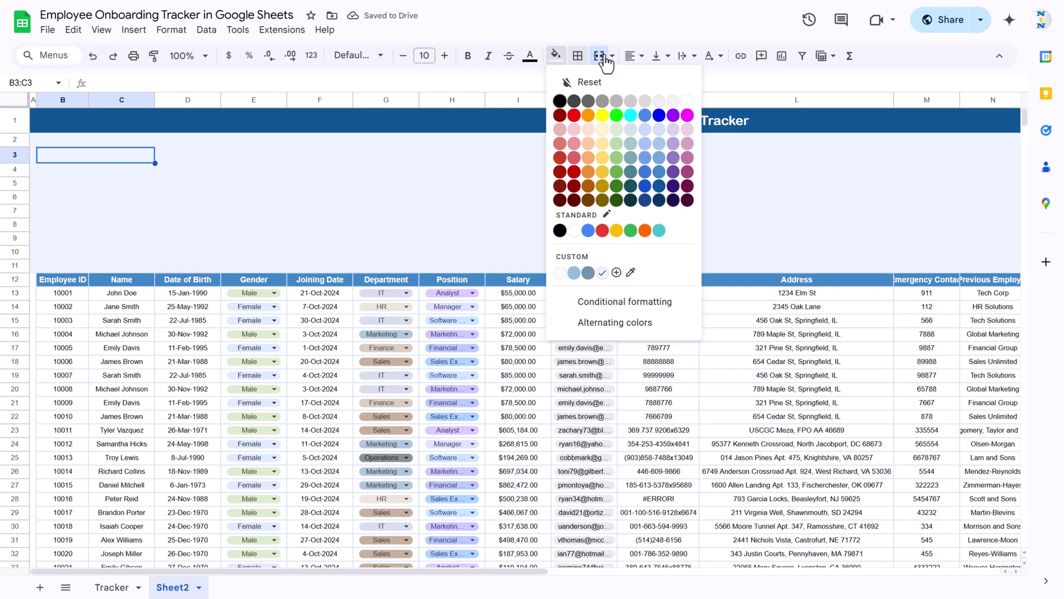
left_click(686, 101)
left_click(554, 59)
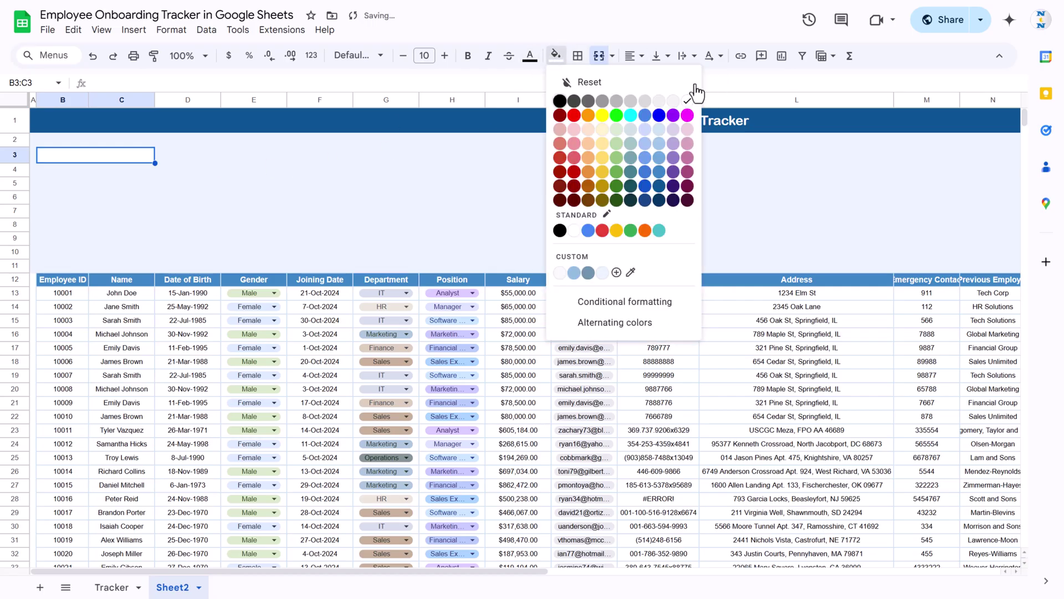
left_click(659, 172)
Merge the block B4:C10 below the blue heading cell and fill it with light blue.
left_click_drag(51, 173, 148, 254)
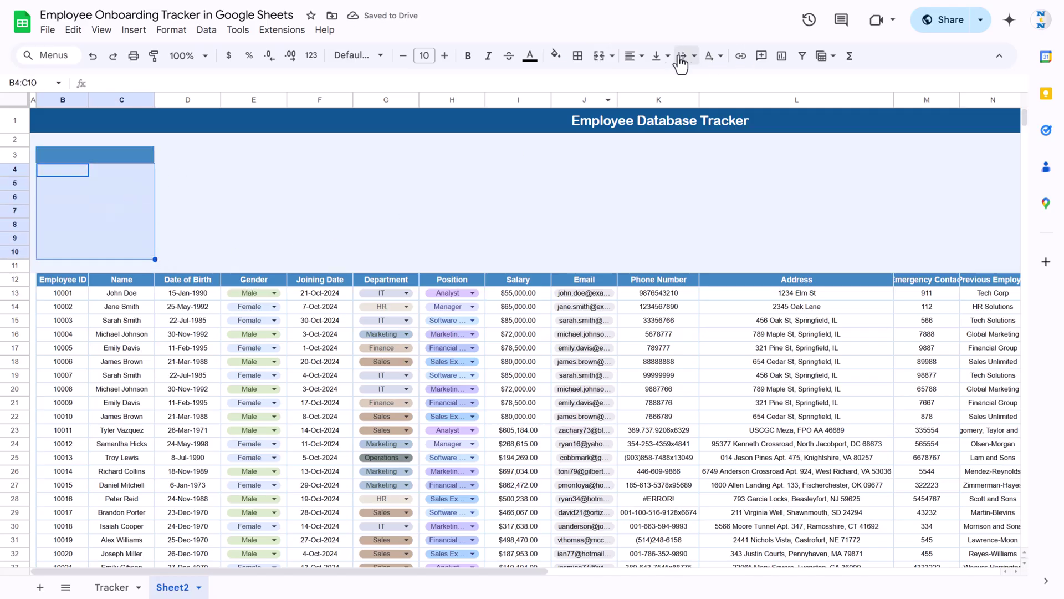
left_click(598, 56)
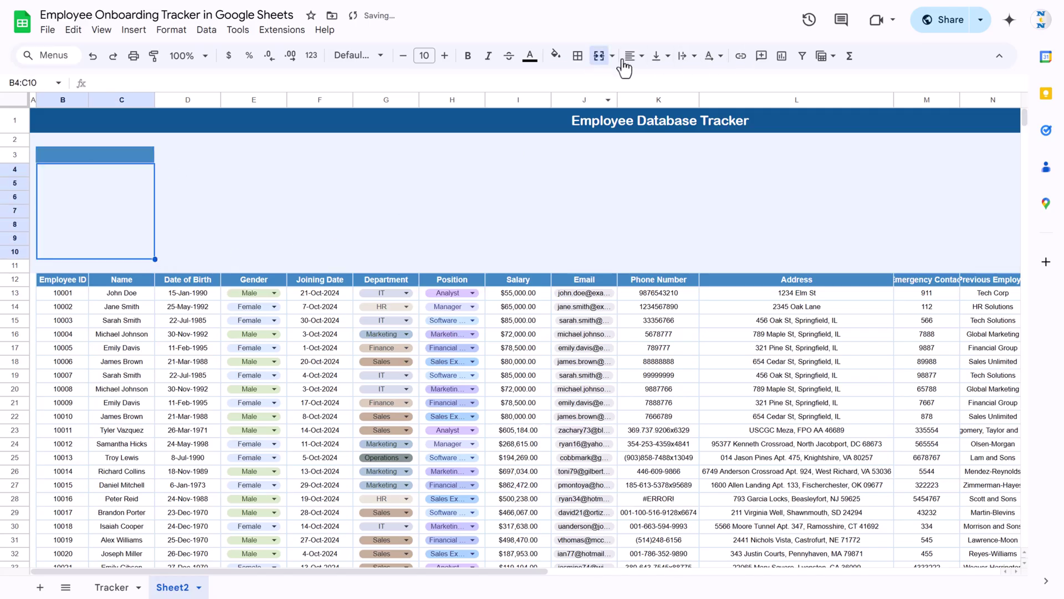
left_click(555, 56)
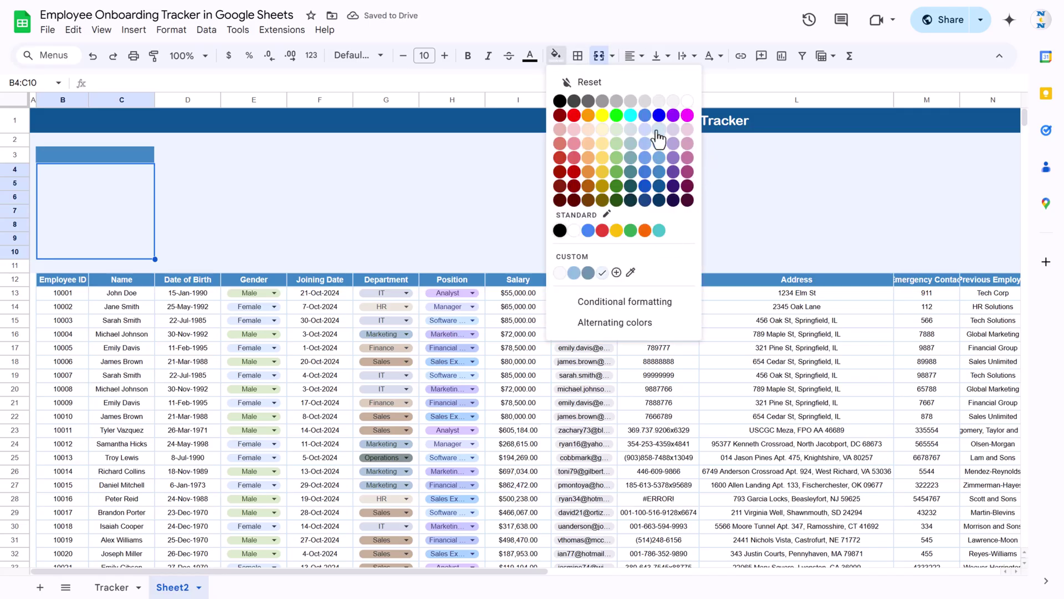
left_click(630, 130)
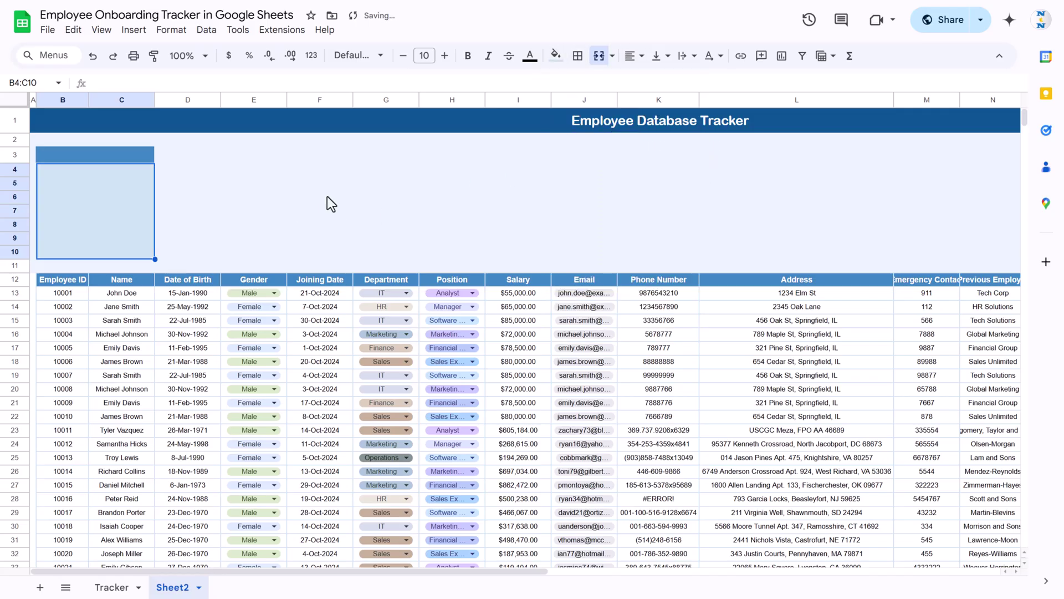
left_click(556, 56)
left_click(658, 144)
Enter the heading "Total Headcount" in B3:C3 and center the B3:C10 block horizontally and vertically.
left_click(125, 159)
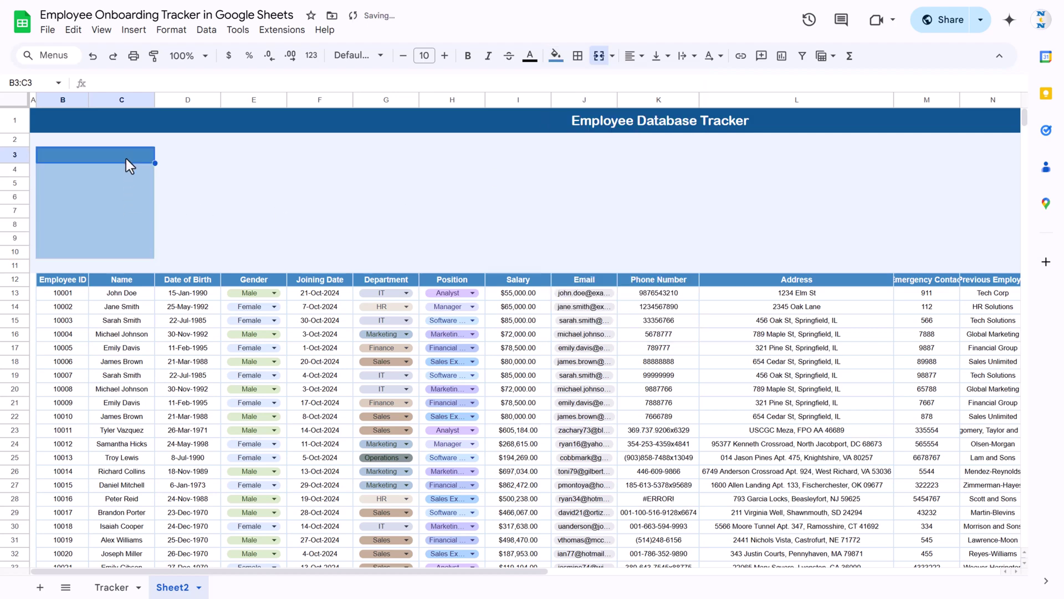
type("Total Headcount")
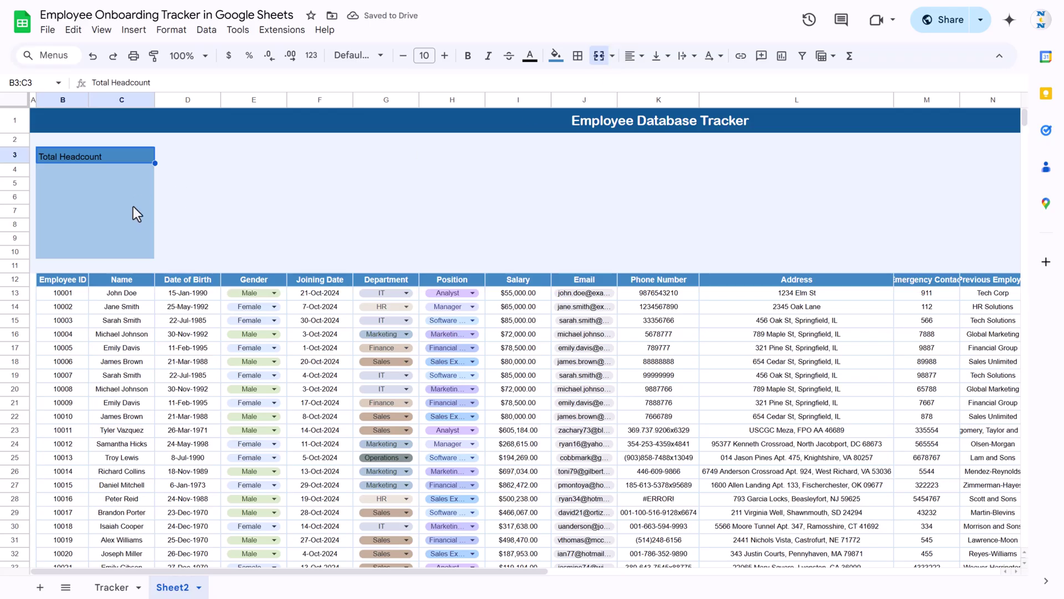
key("ctrl+shift+e")
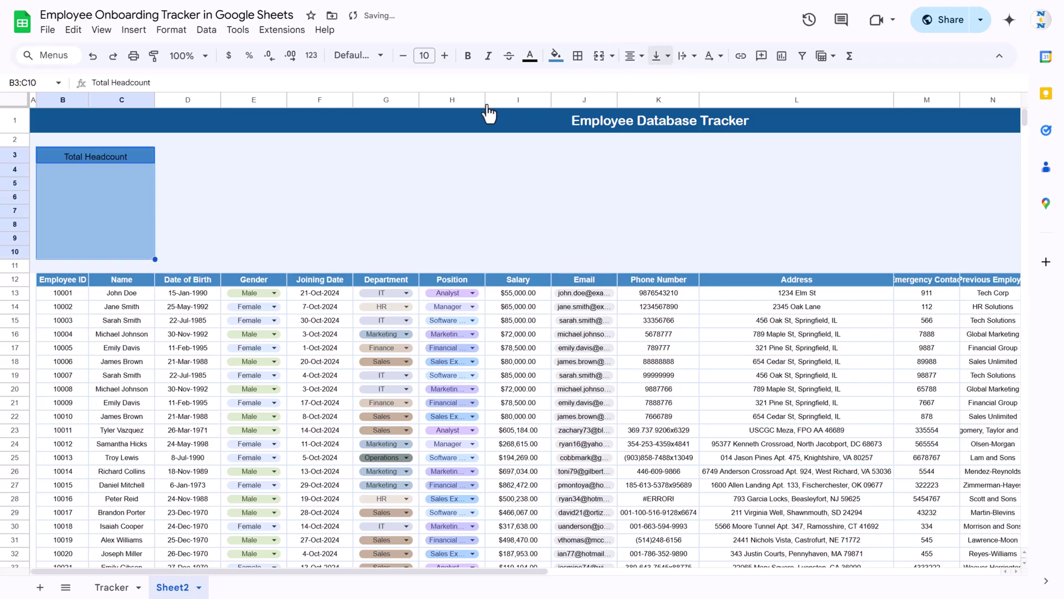
Format the "Total Headcount" heading in the Arial Rounded font, size 12, with white text.
left_click(366, 55)
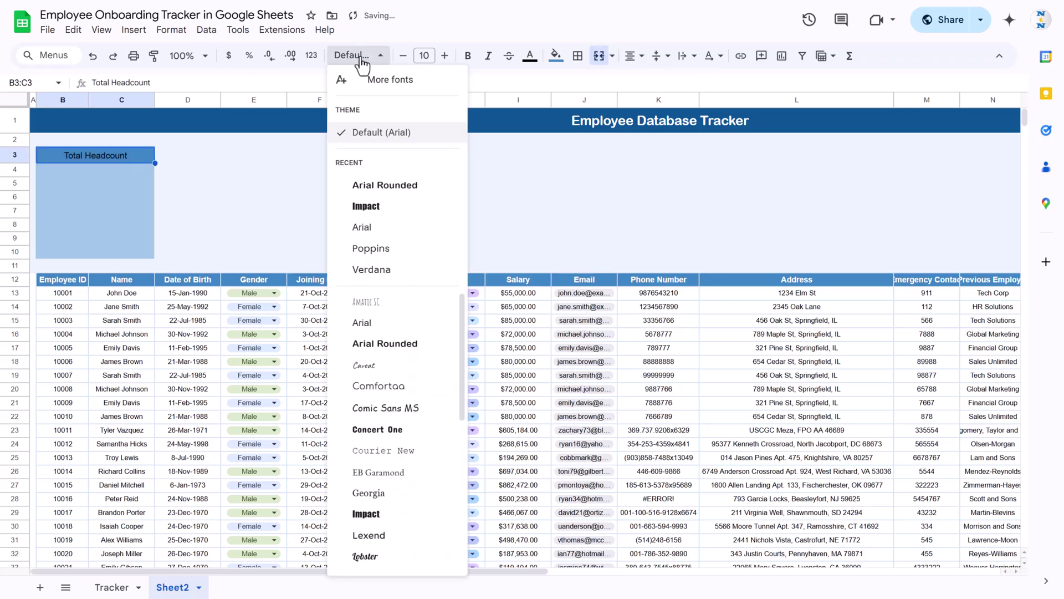
left_click(358, 183)
left_click(529, 55)
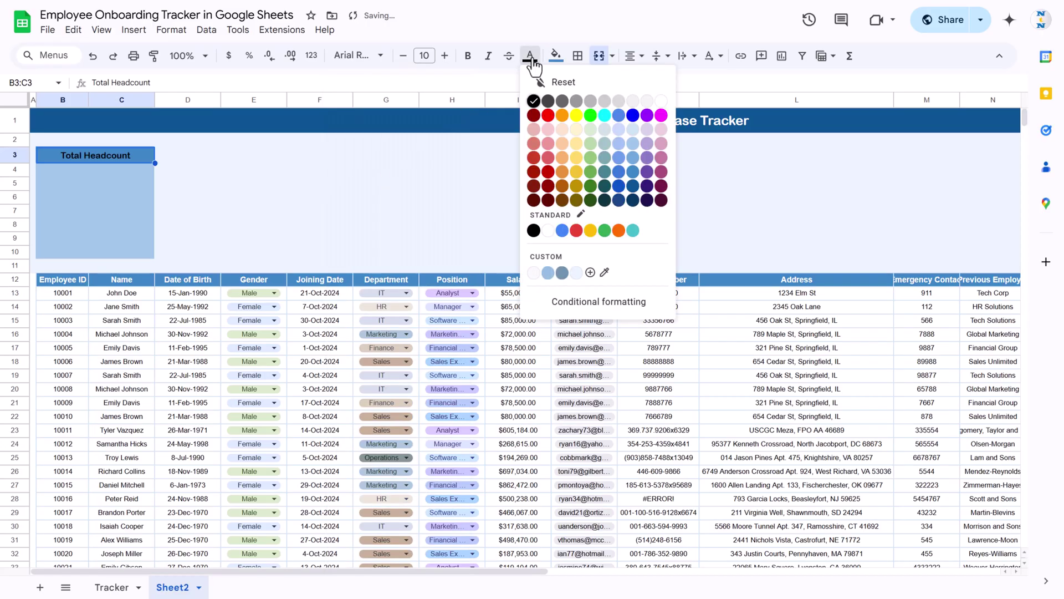
left_click(658, 107)
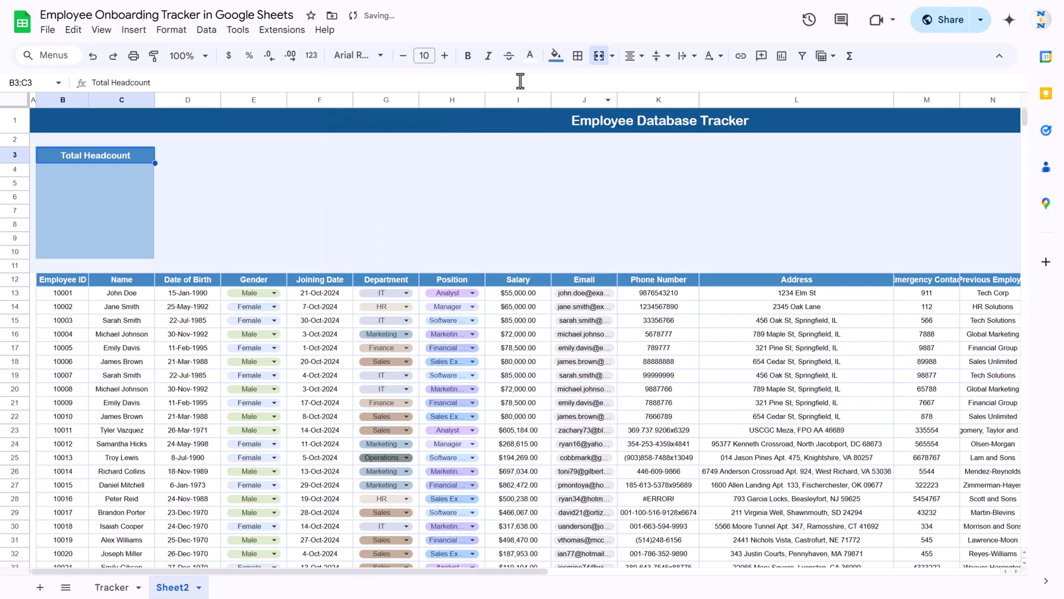
Enter the formula =COUNTA(B13:B1000) in the merged cell B4:C10 to count the employee IDs.
left_click(99, 215)
type("=cou")
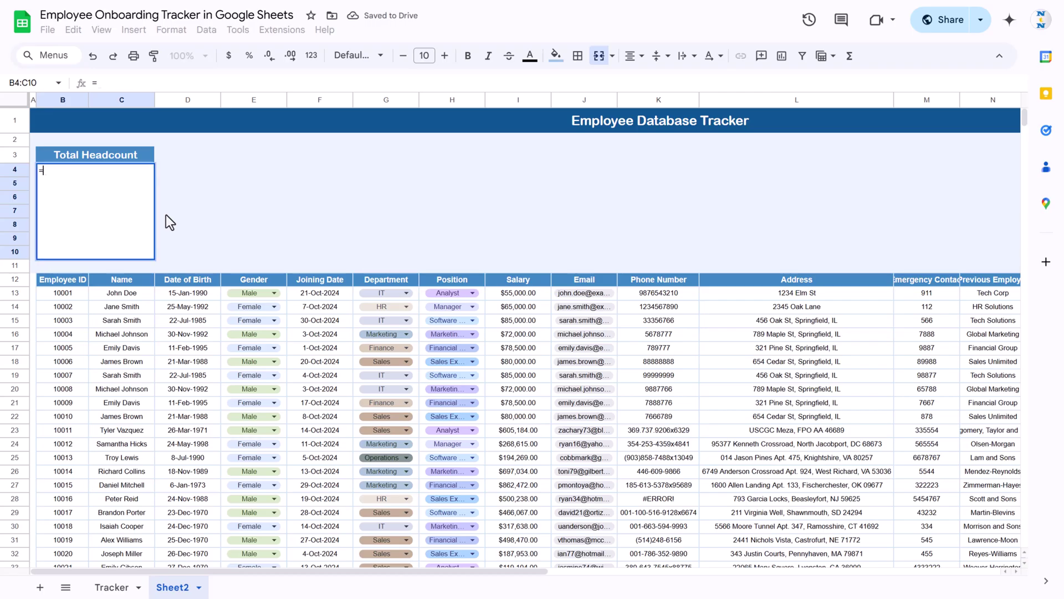
left_click(165, 214)
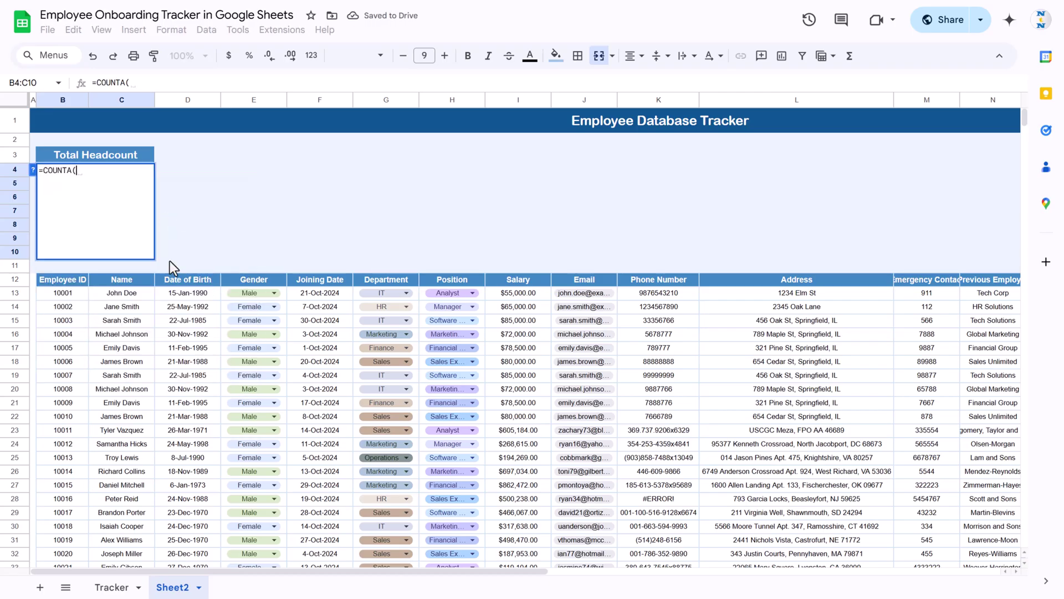
left_click(71, 294)
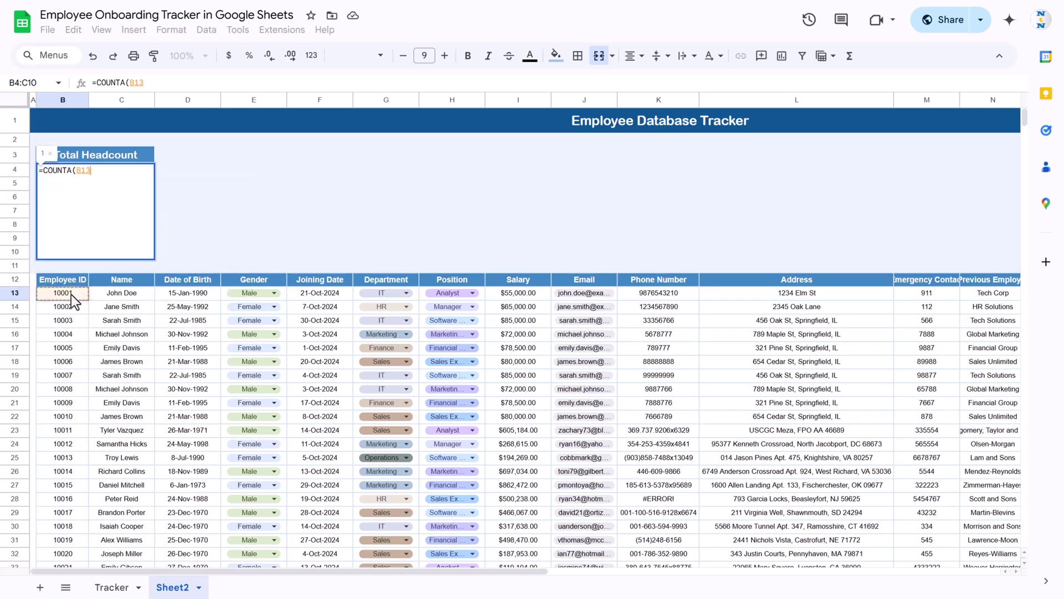
key("ctrl+shift+Down")
key("Return")
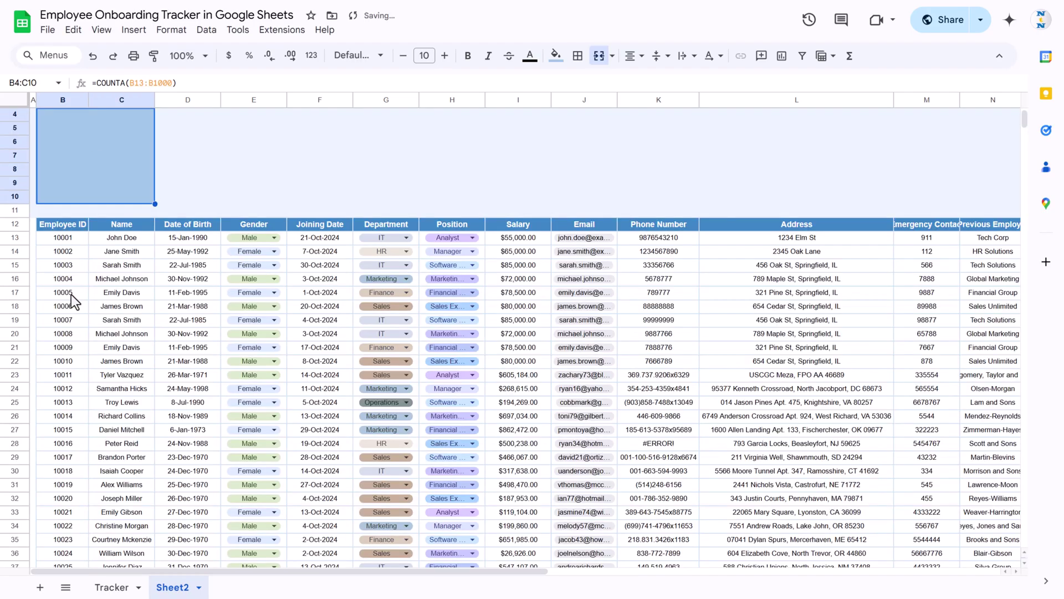
key("Up")
key("Down")
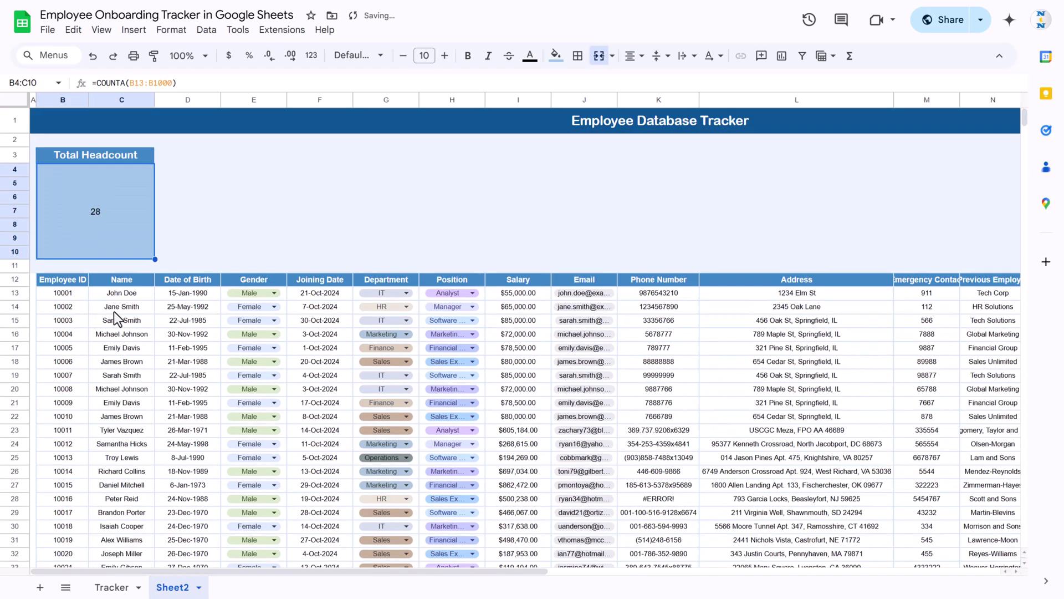
Format the headcount number in B4:C10 in the Arial Rounded font, size 50, with white text.
left_click(367, 55)
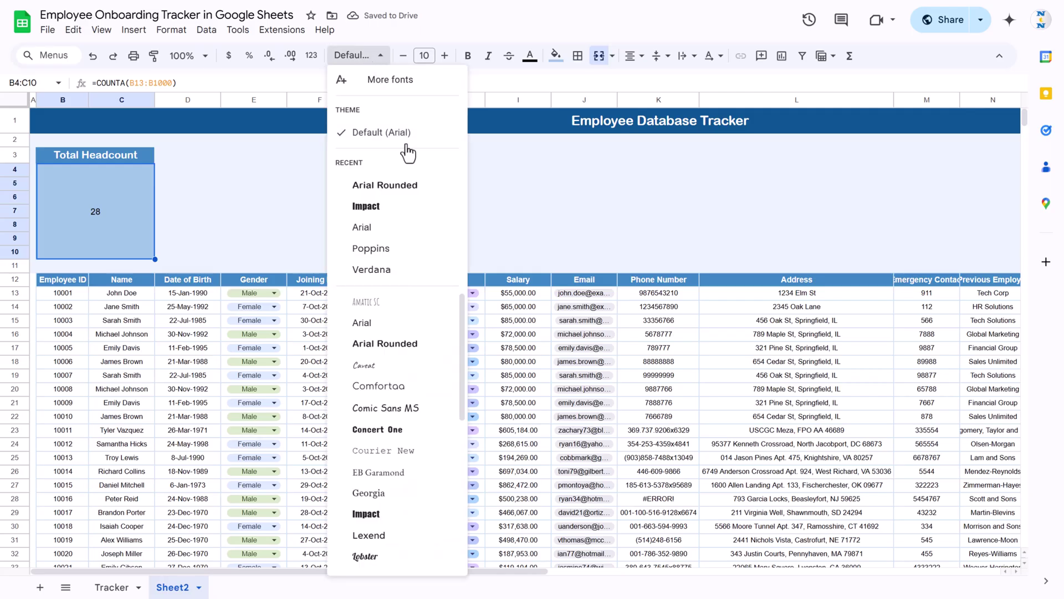
left_click(408, 188)
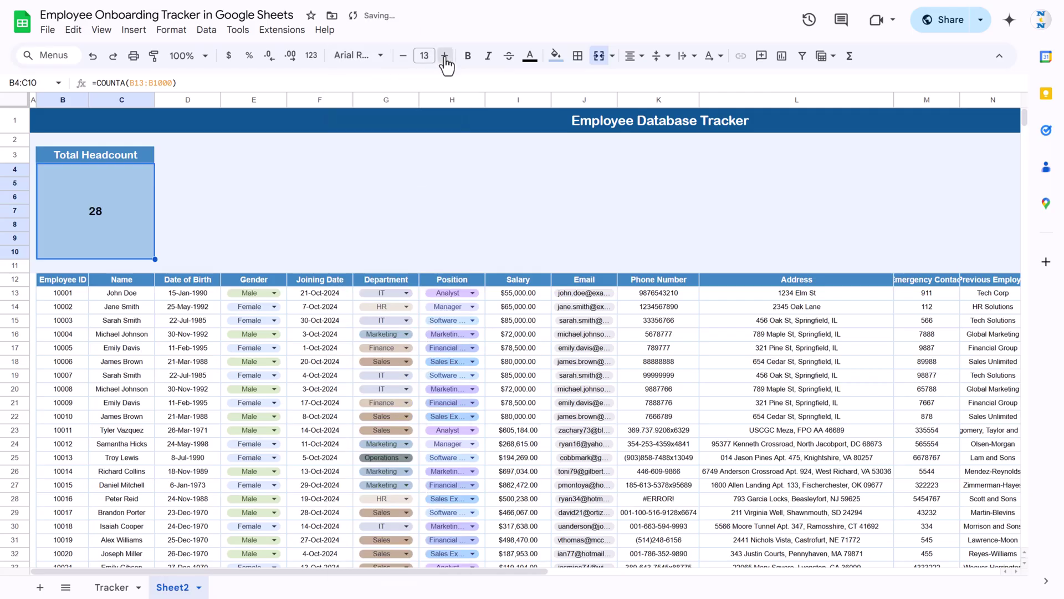
left_click(445, 56)
left_click(428, 55)
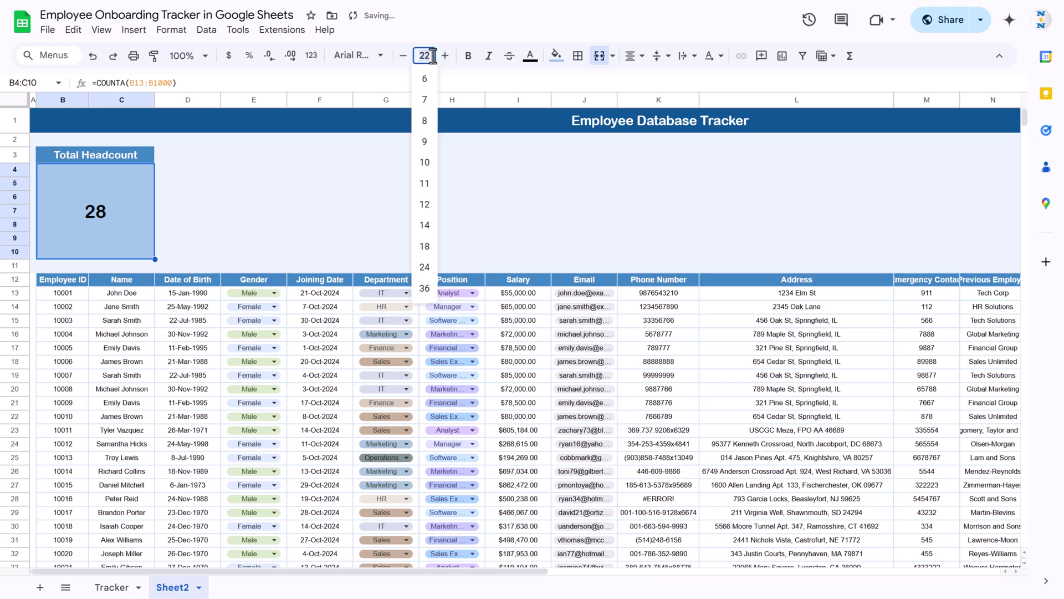
type("50")
key("Return")
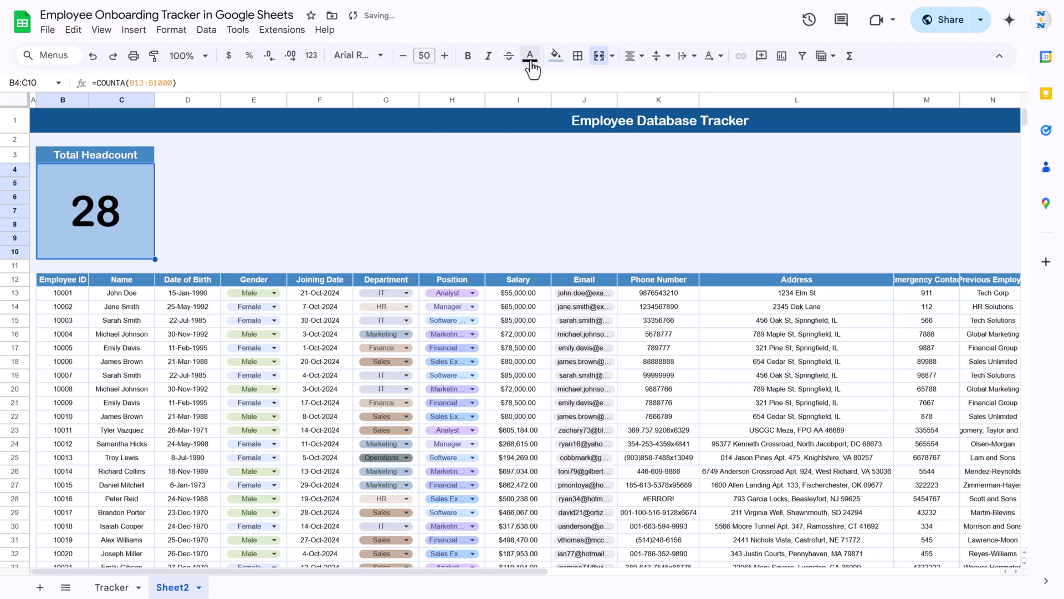
left_click(531, 63)
left_click(668, 96)
left_click(332, 224)
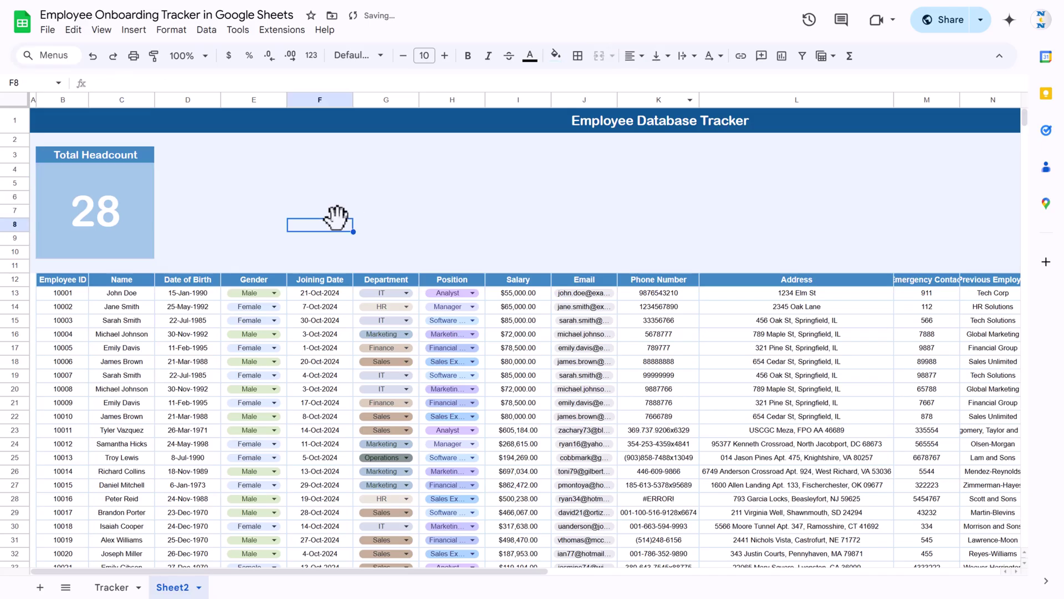
Apply white borders with a thicker line style to all cells of the headcount card B3:C10.
left_click(92, 205)
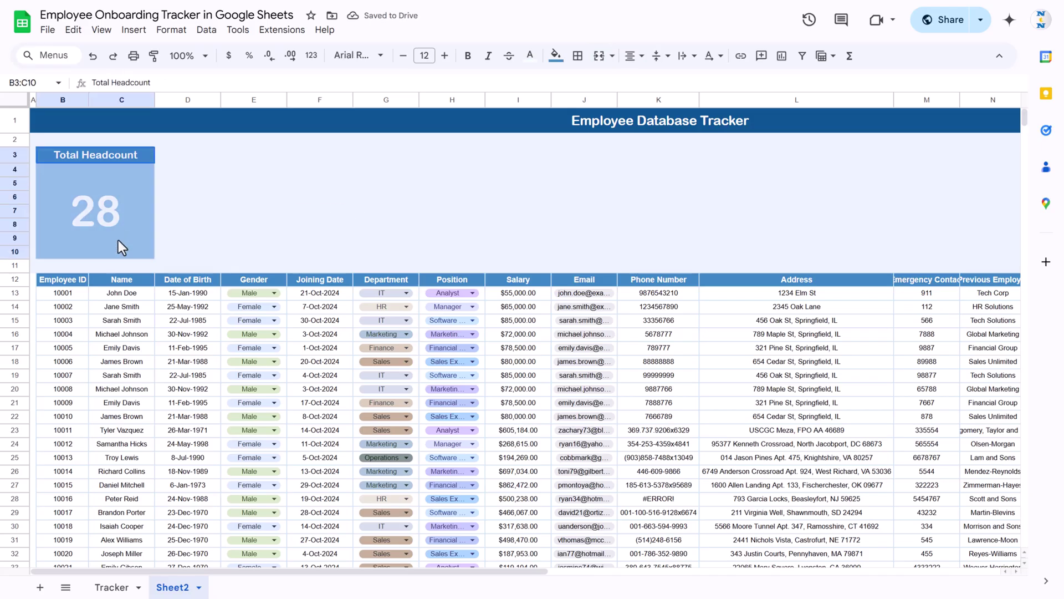
left_click(577, 56)
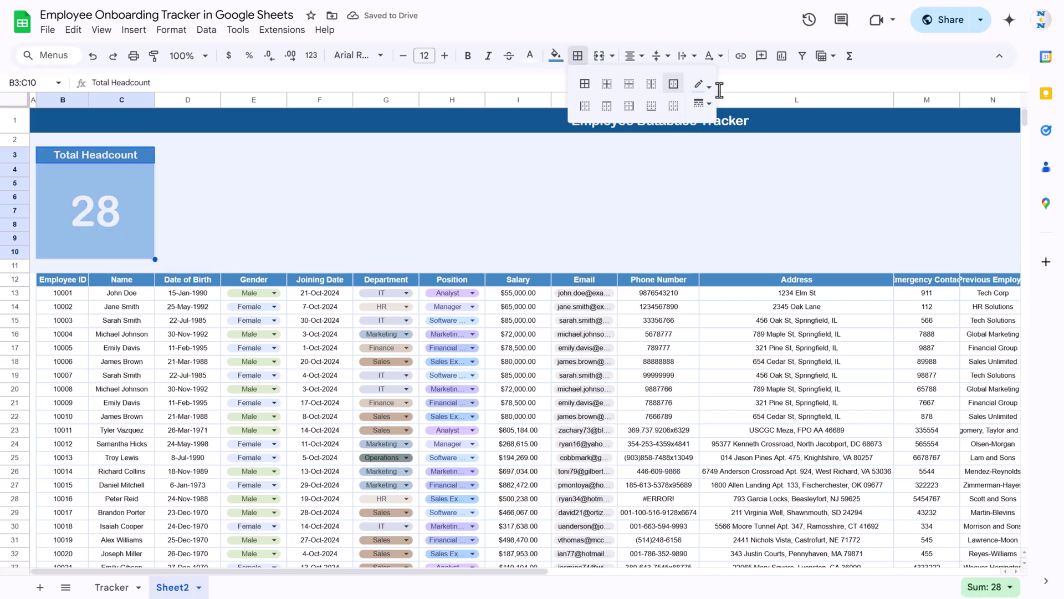
left_click(701, 84)
left_click(814, 129)
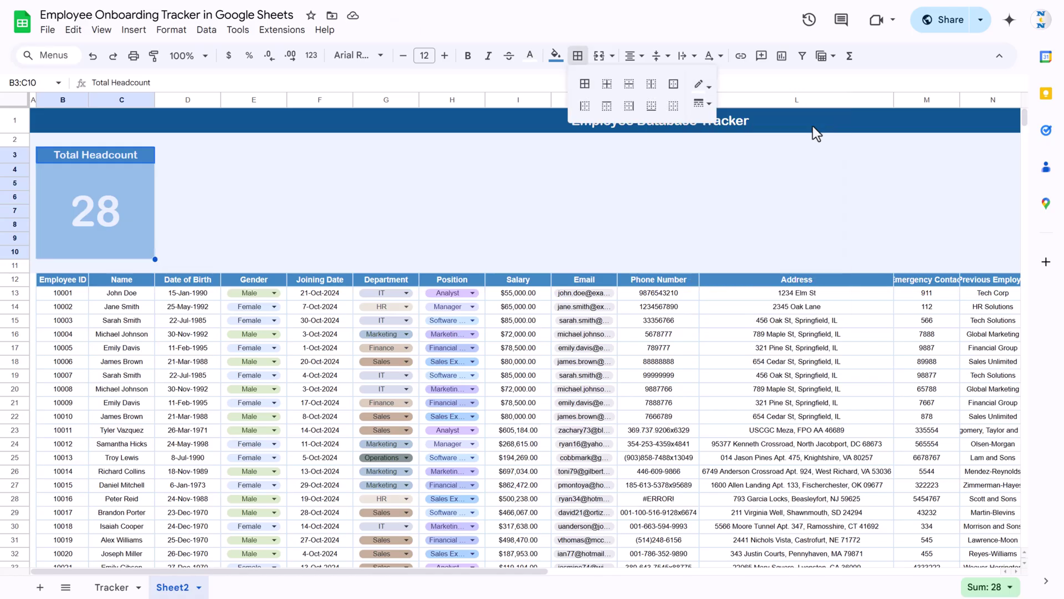
left_click(702, 103)
left_click(739, 143)
left_click(585, 84)
left_click(327, 227)
left_click(460, 174)
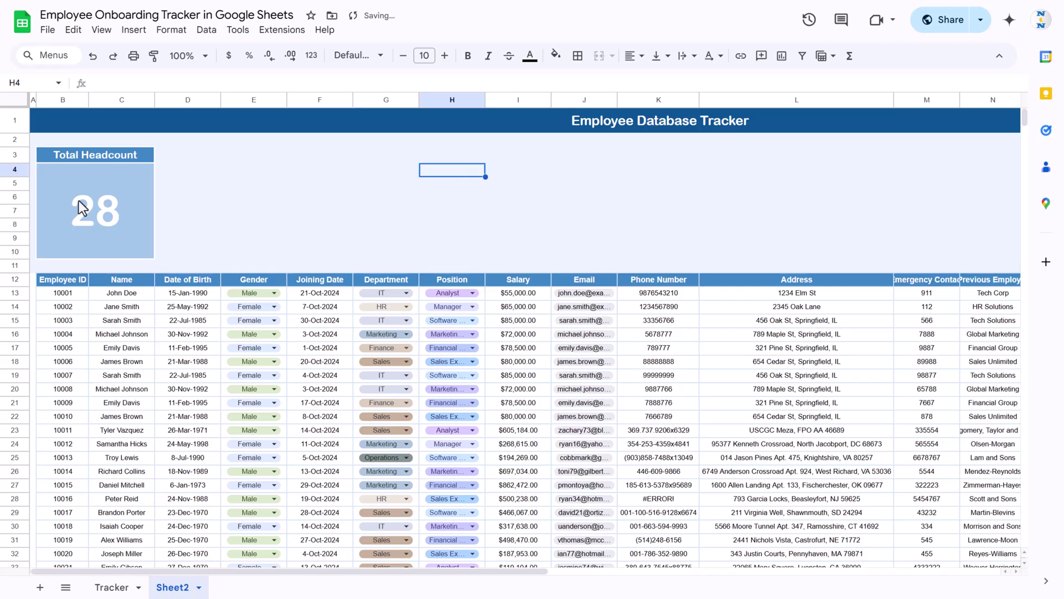
Increase the font size of the headcount number in B4:C10 and switch to the Tracker sheet.
left_click(145, 208)
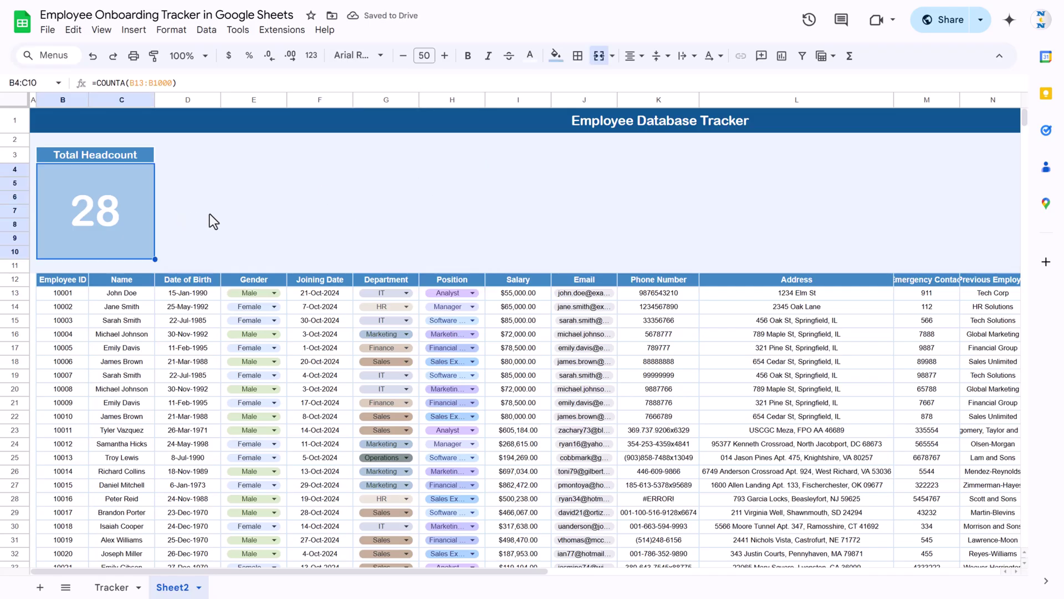
left_click(425, 55)
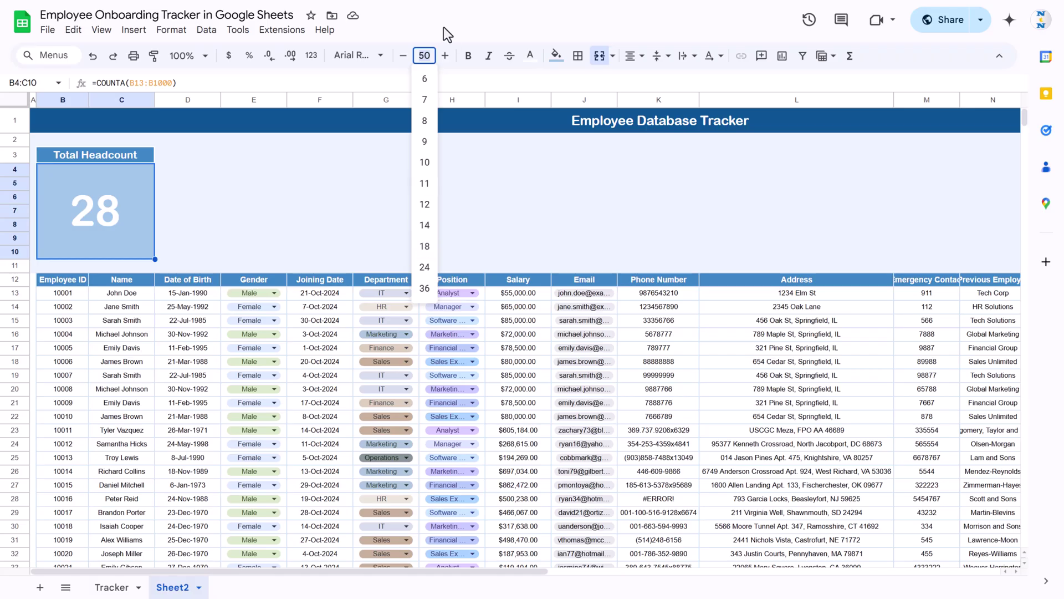
key("Return")
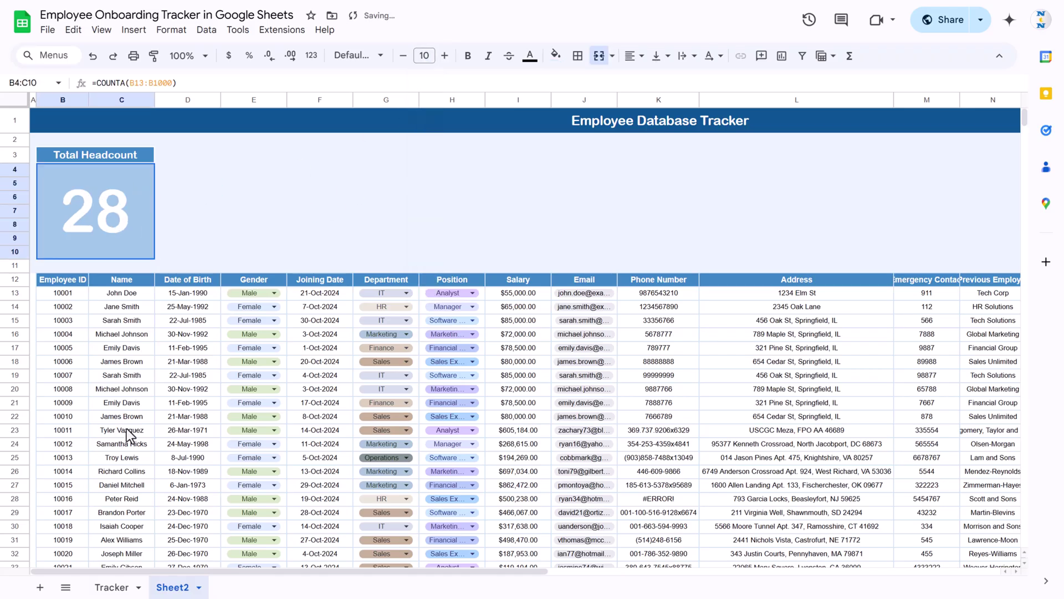
left_click(111, 587)
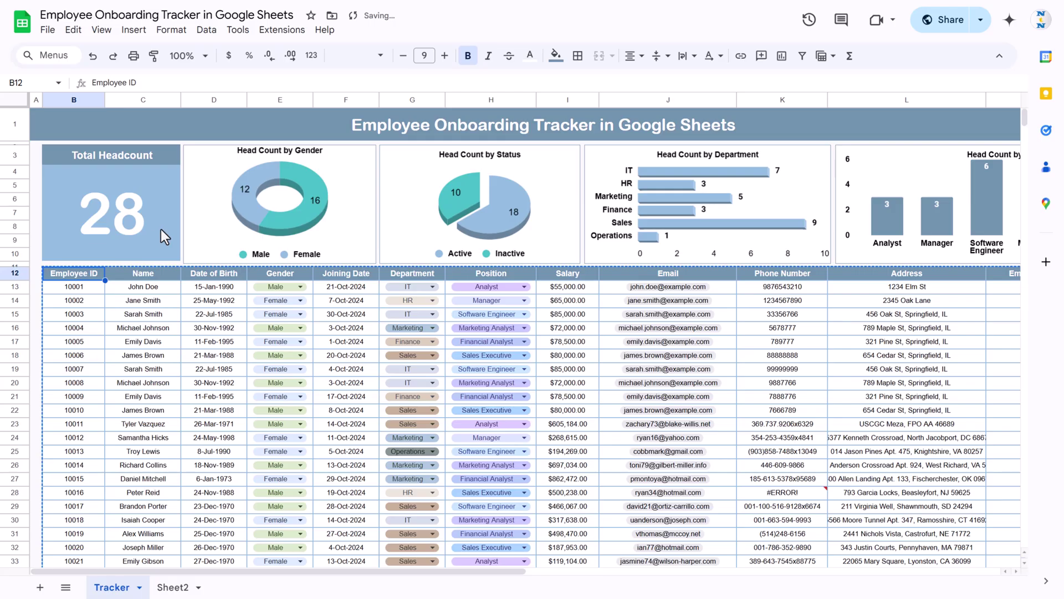
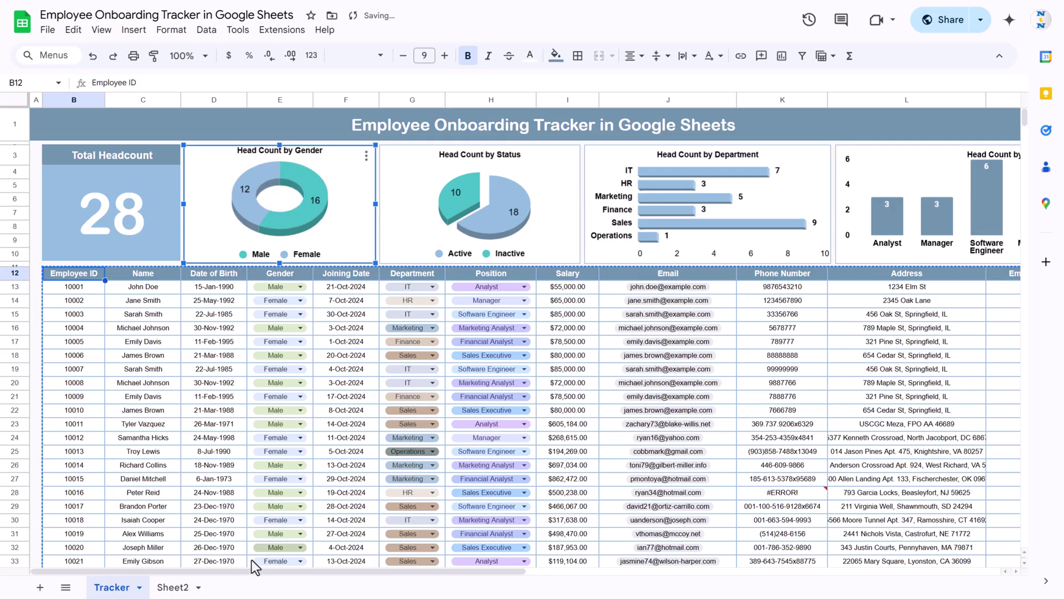
On Sheet2, shrink blank rows 11 and 2 to thin spacer rows above and below the headcount card.
key("ctrl+shift+Page_Down")
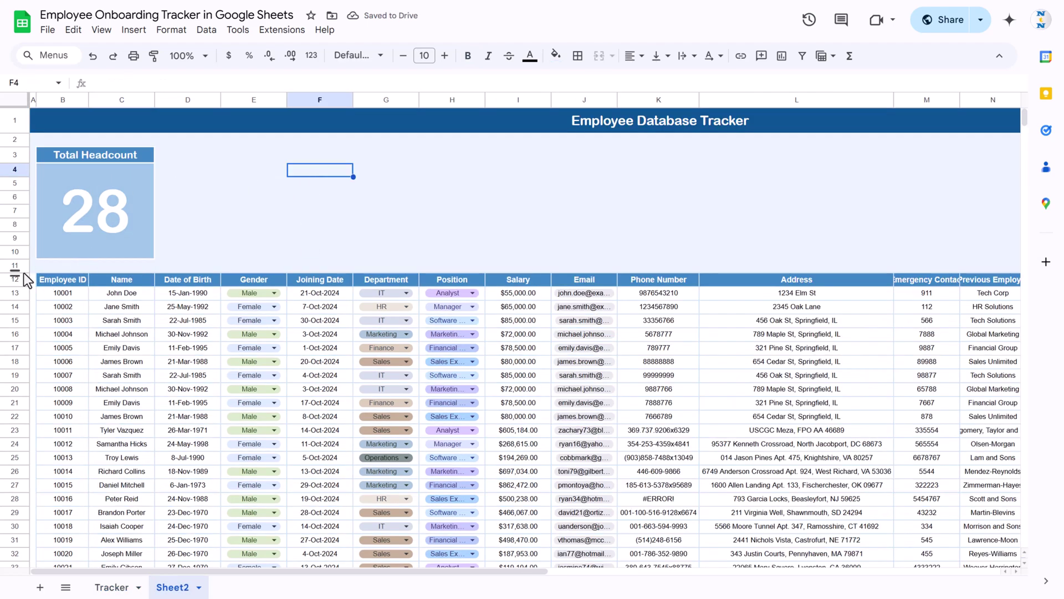
left_click_drag(25, 272, 16, 262)
left_click_drag(17, 147, 14, 135)
left_click(286, 192)
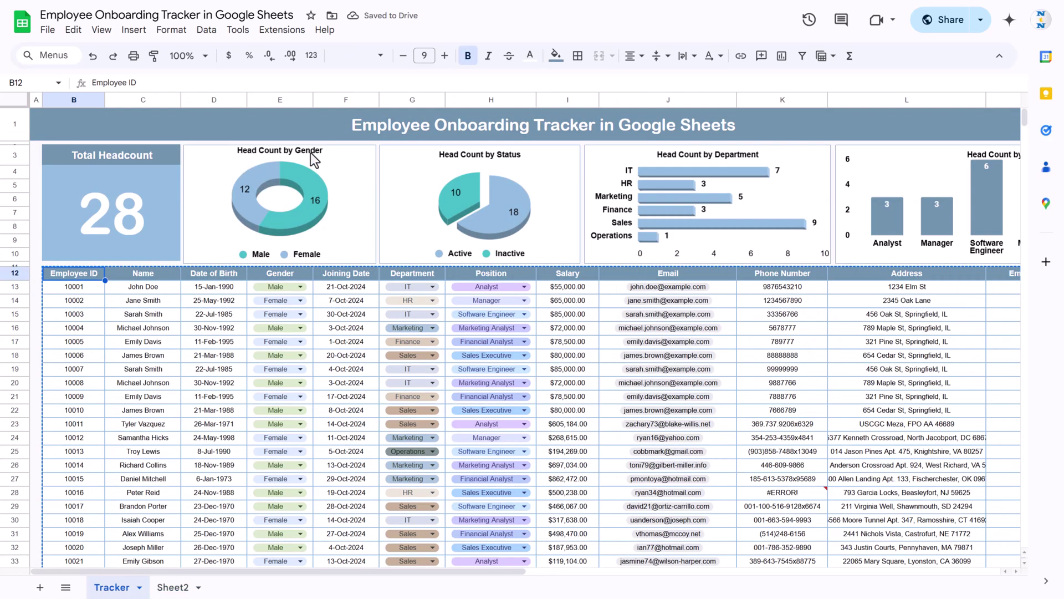
Insert a chart on Sheet2 from the Gender column range E12:E1000.
left_click(172, 586)
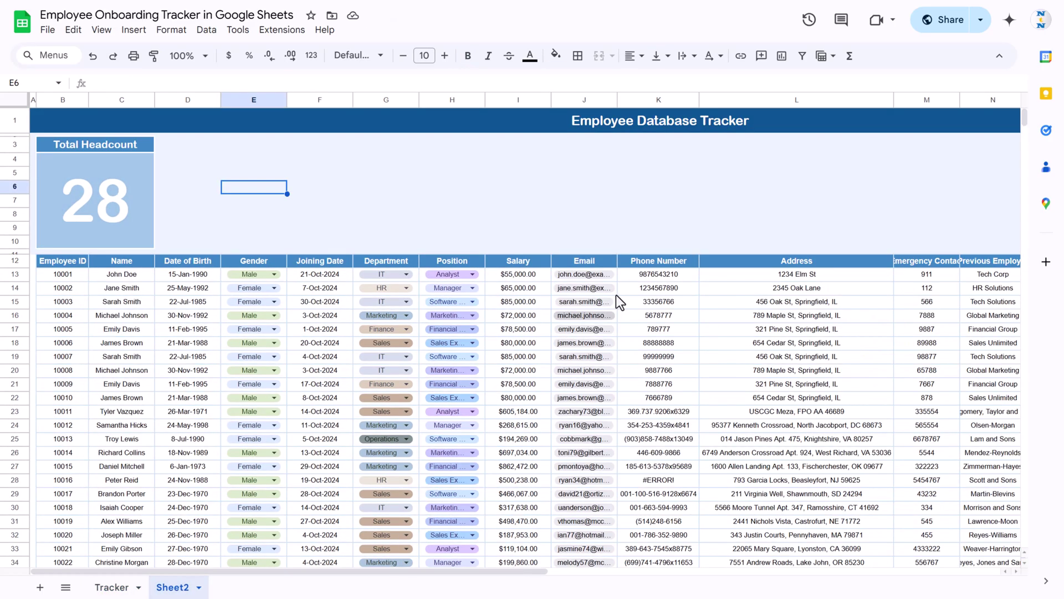
left_click(519, 264)
key("Left")
key("Left")
key("Left")
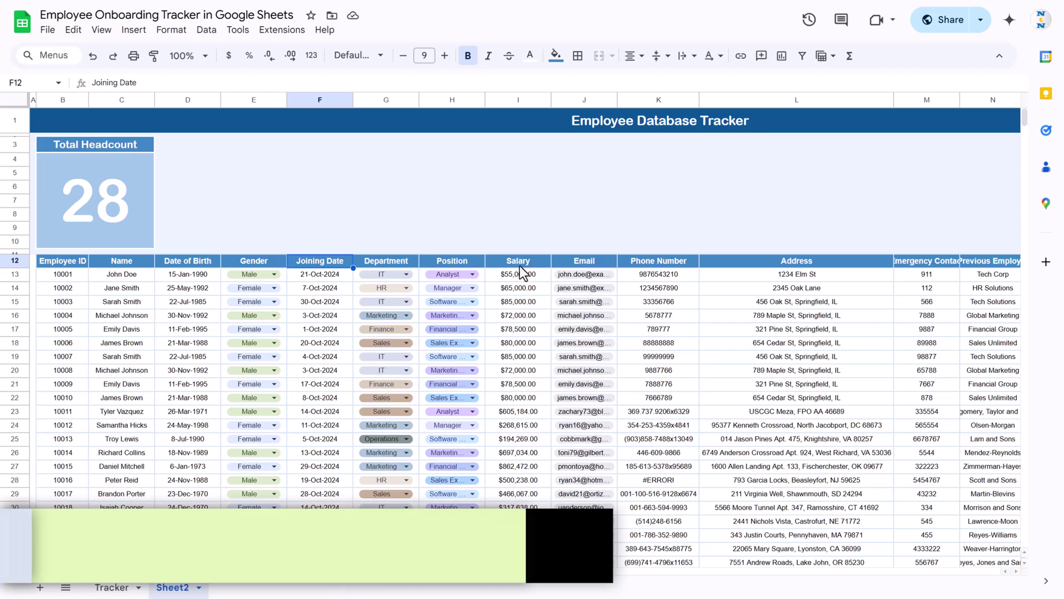
key("Left")
key("Down")
key("Up")
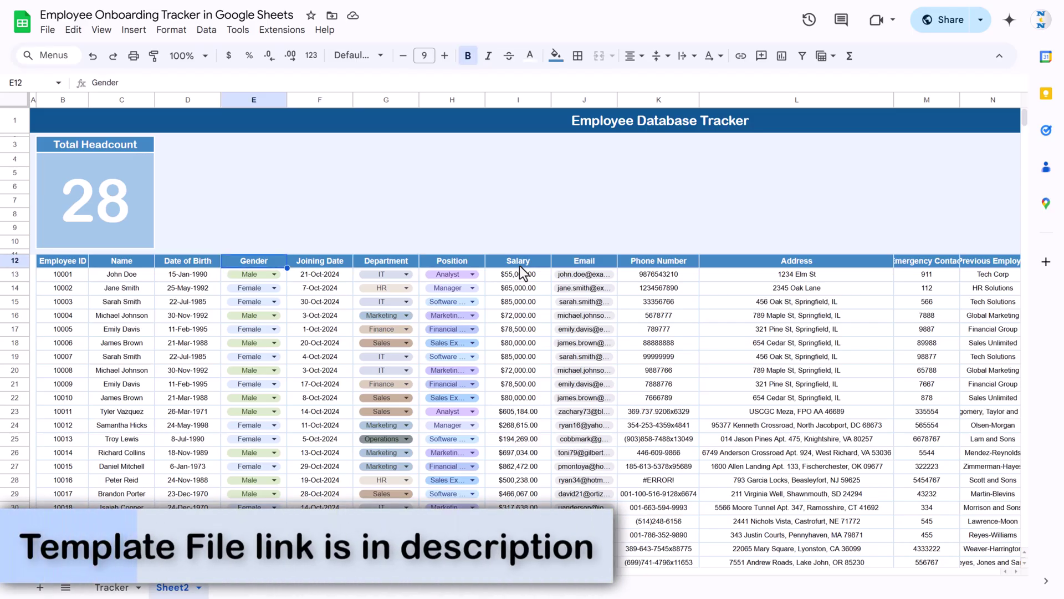
key("ctrl+shift+Down")
key("ctrl+shift+Down")
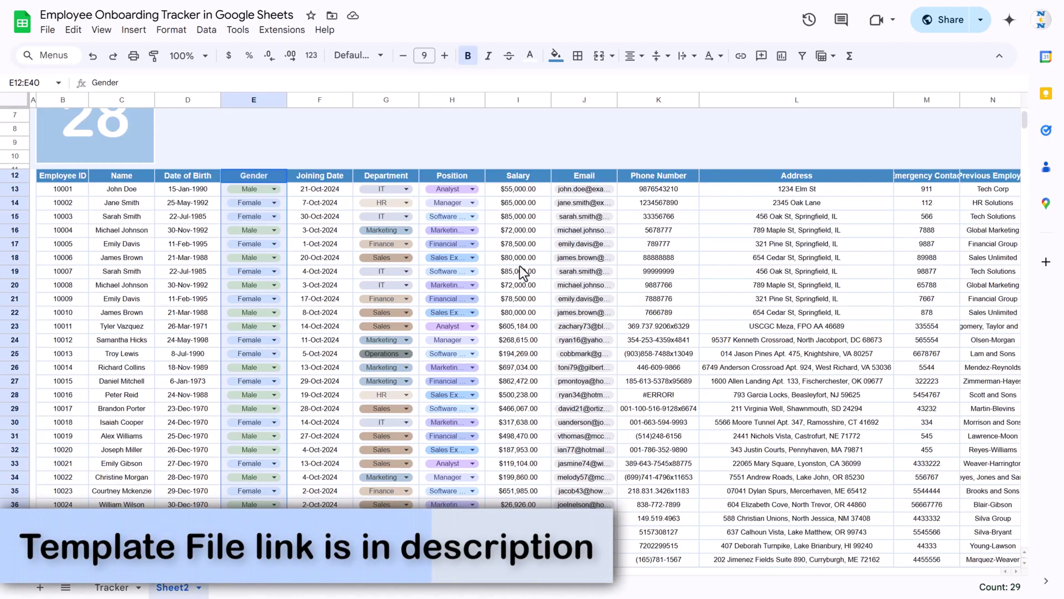
left_click(140, 30)
left_click(158, 178)
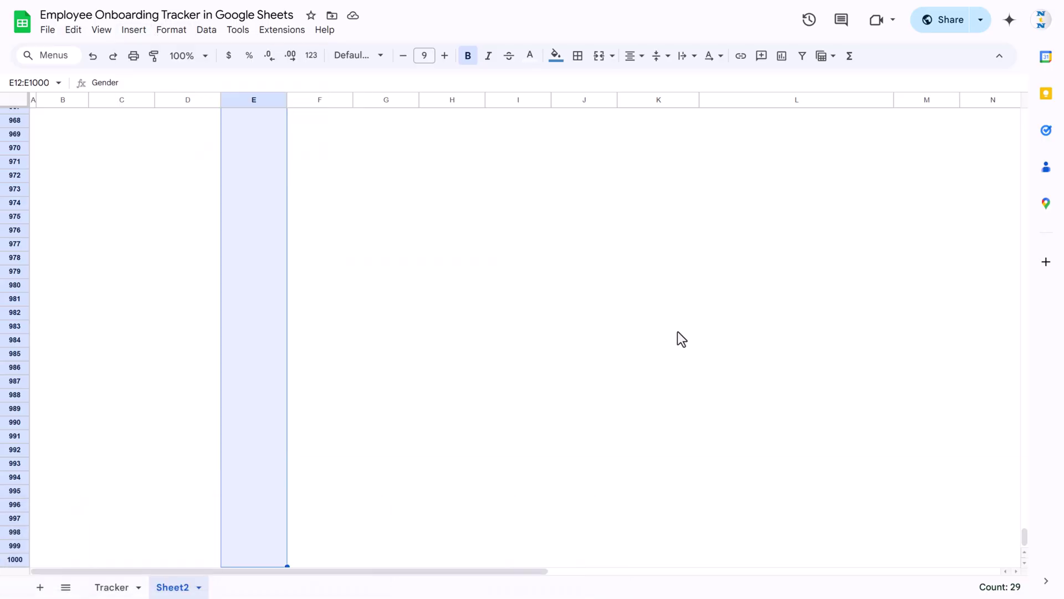
Copy the gender pie chart, delete the original near the end of the sheet and paste it at H6.
left_click(436, 224)
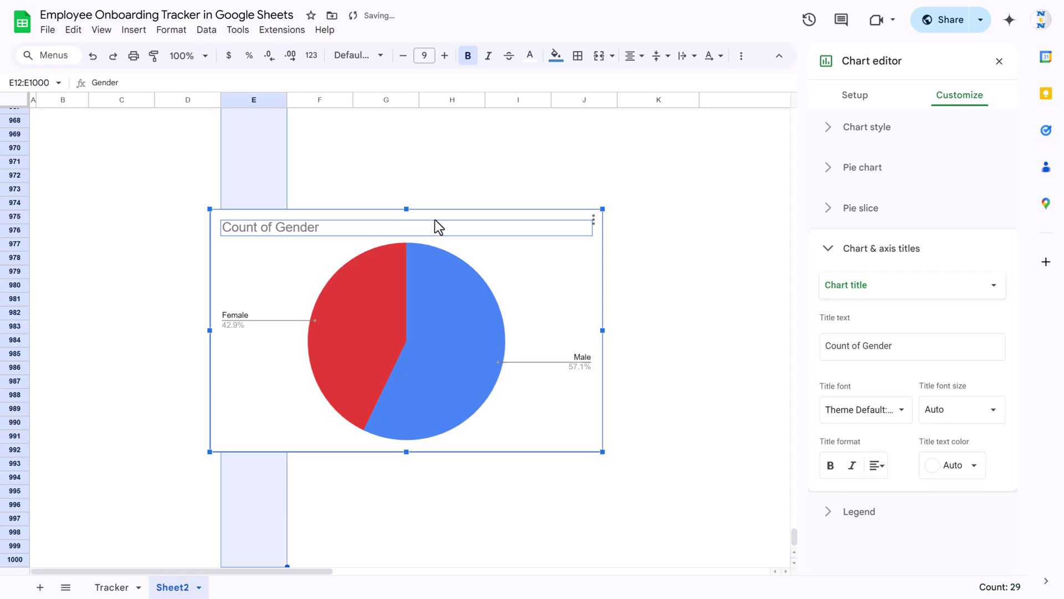
left_click_drag(440, 214, 645, 153)
scroll(776, 517, "up", 5)
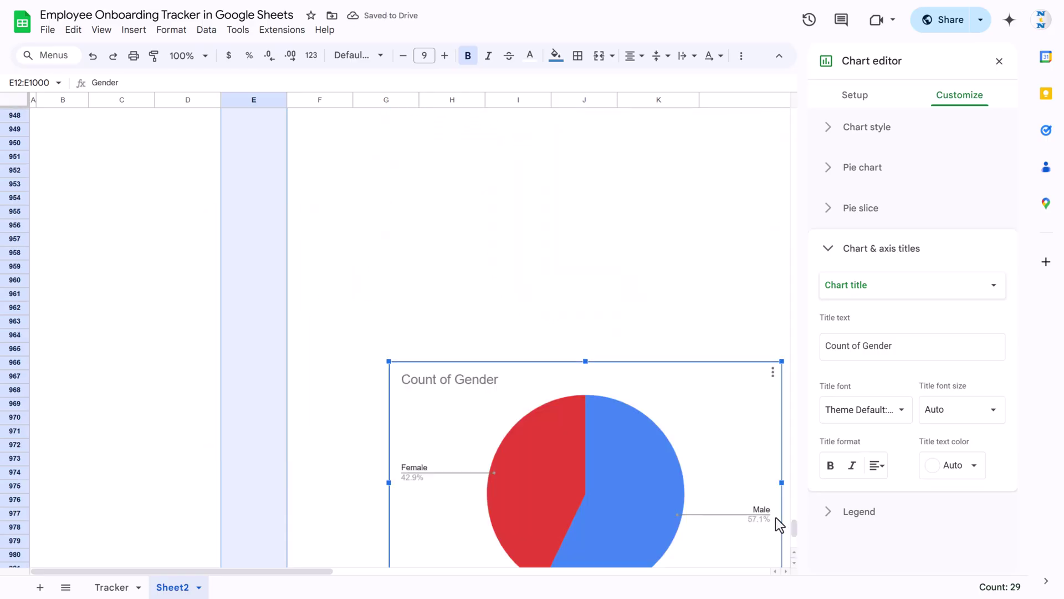
left_click(773, 371)
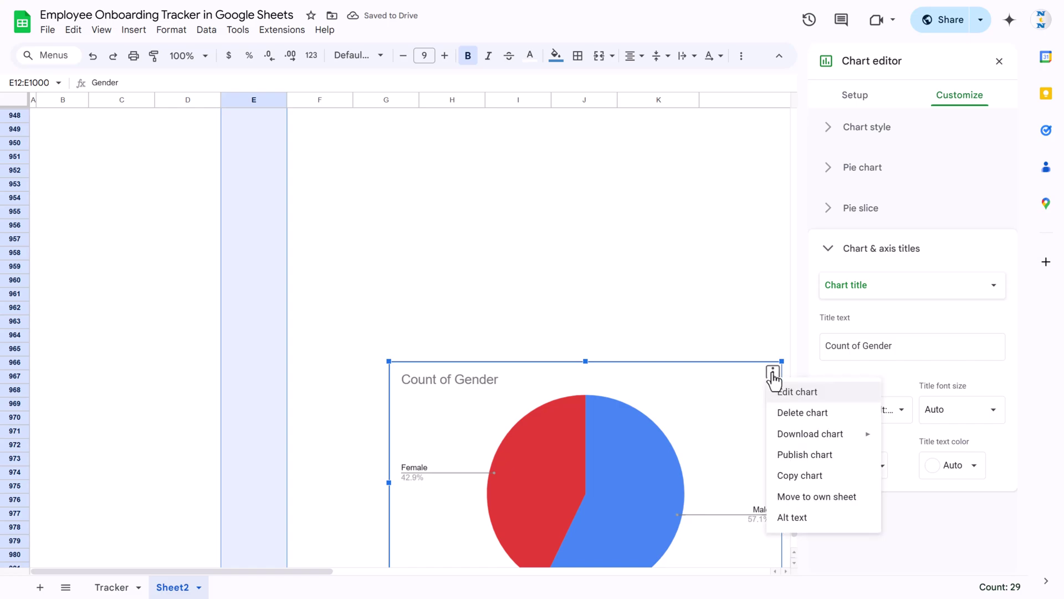
left_click(807, 476)
scroll(734, 338, "down", 1)
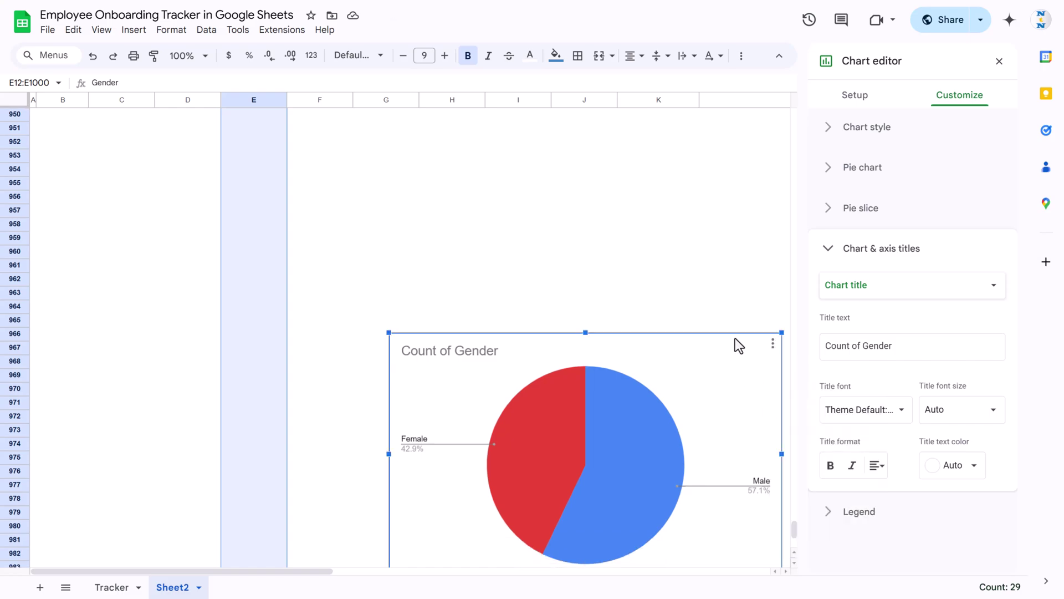
key("Delete")
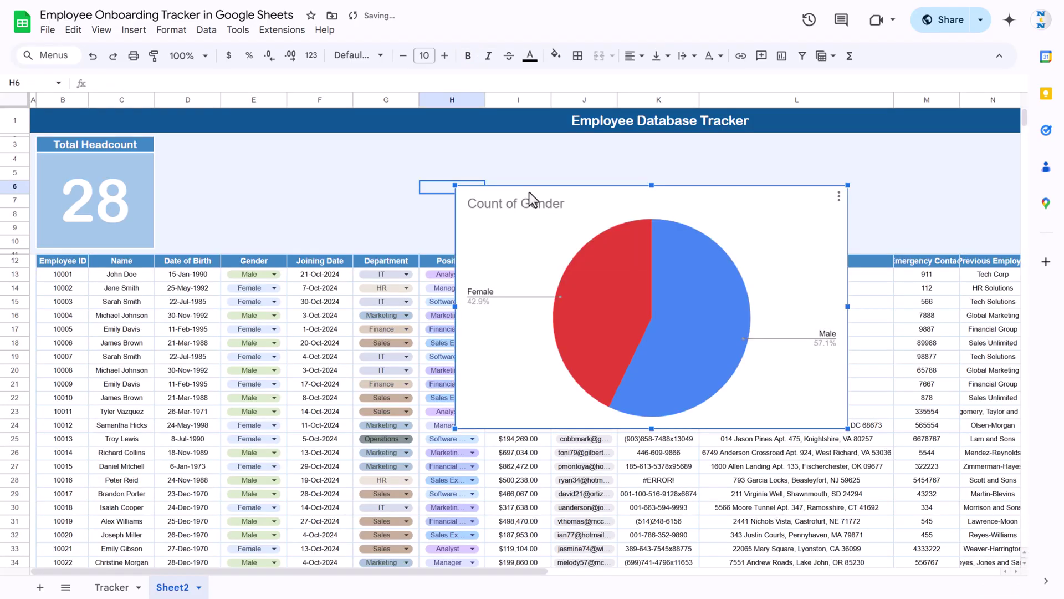
Place the gender chart directly beside the Total Headcount card and resize it to fit within rows 3 to 10, ending in column G.
left_click_drag(527, 202, 249, 149)
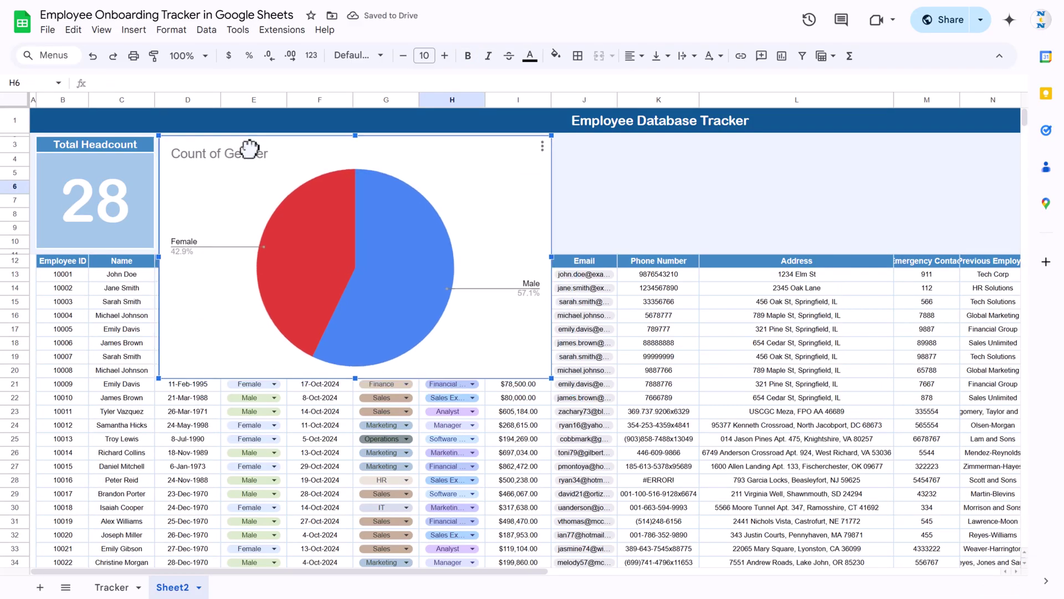
left_click_drag(551, 378, 391, 278)
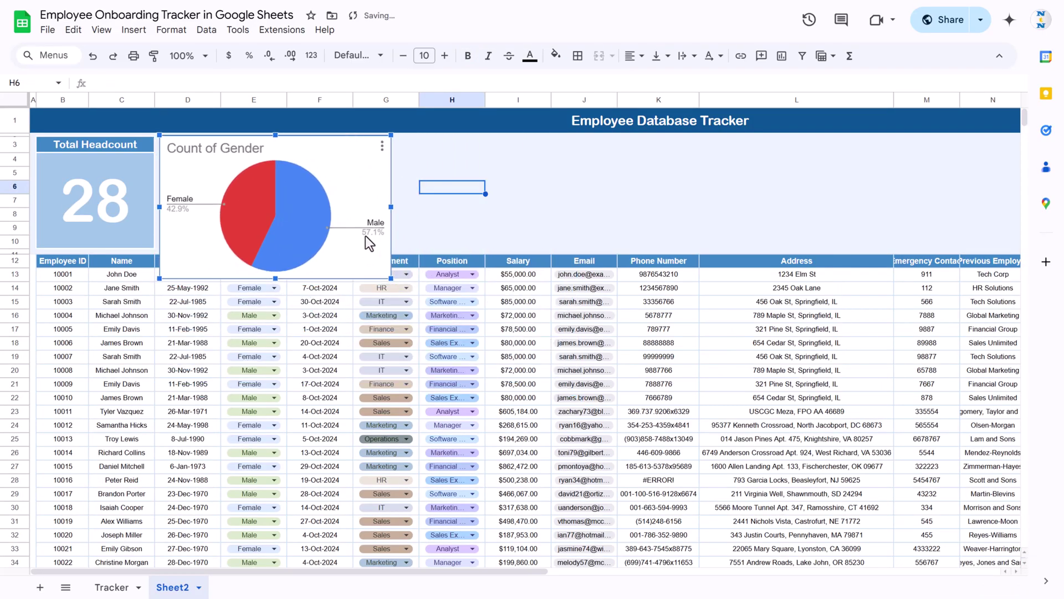
left_click_drag(365, 235, 365, 250)
left_click(388, 201)
Rename the gender chart's title to "HeadCount by Gender".
left_click(237, 151)
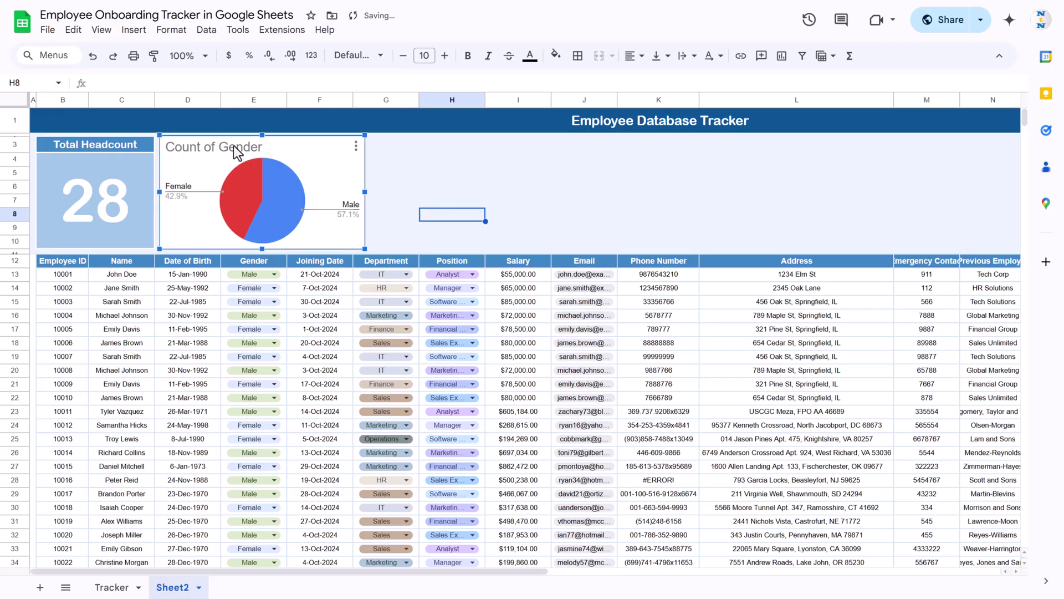
double_click(218, 151)
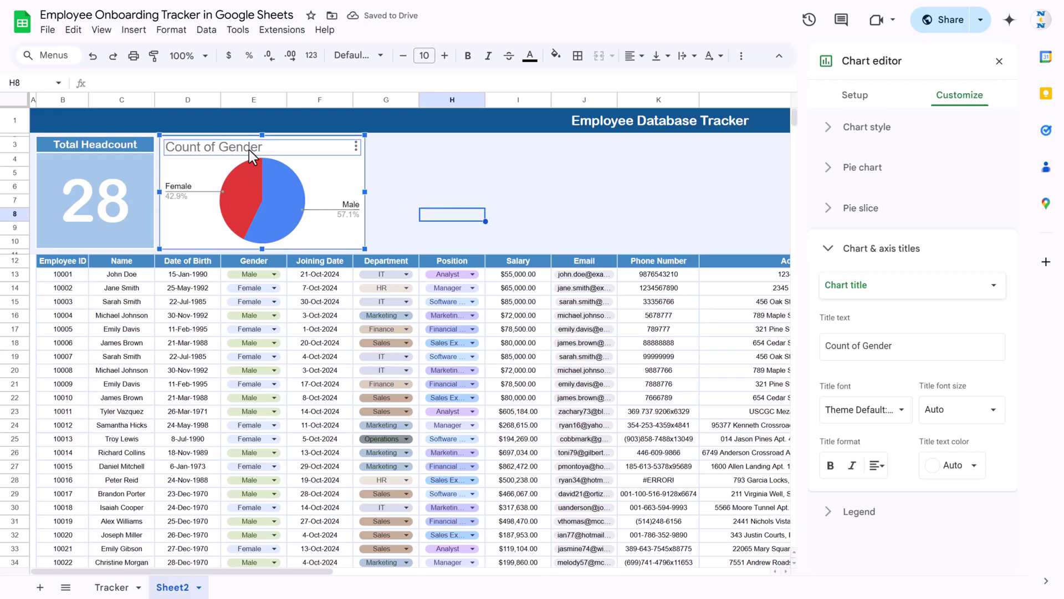
left_click(276, 147)
key("ctrl+a")
type("HeadCount Gender")
key("ctrl+Left")
type("by")
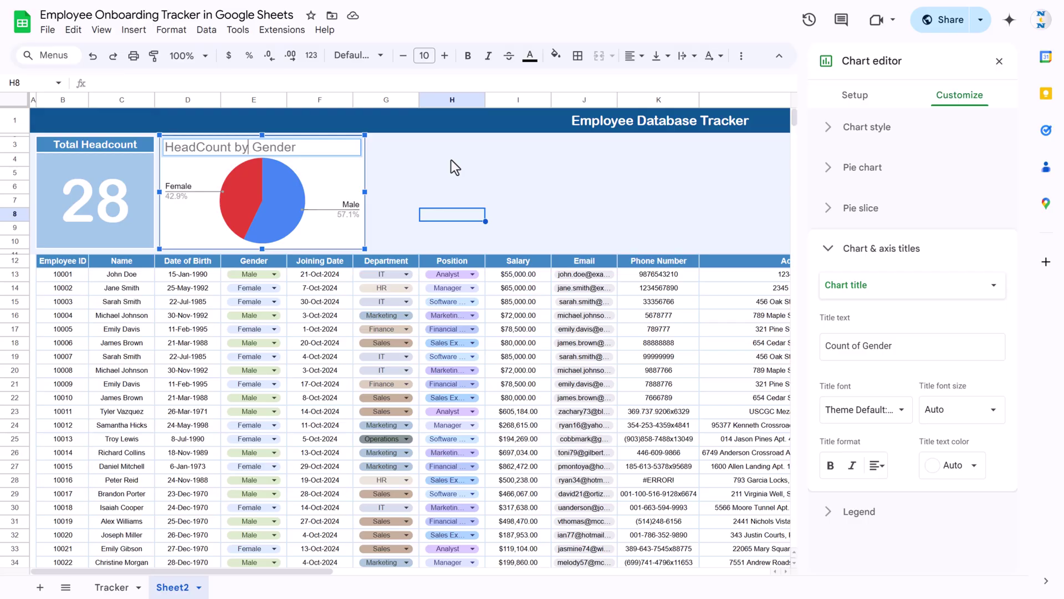
key("Return")
Centre the gender chart's title, colour it black and set its font size to 14.
double_click(305, 148)
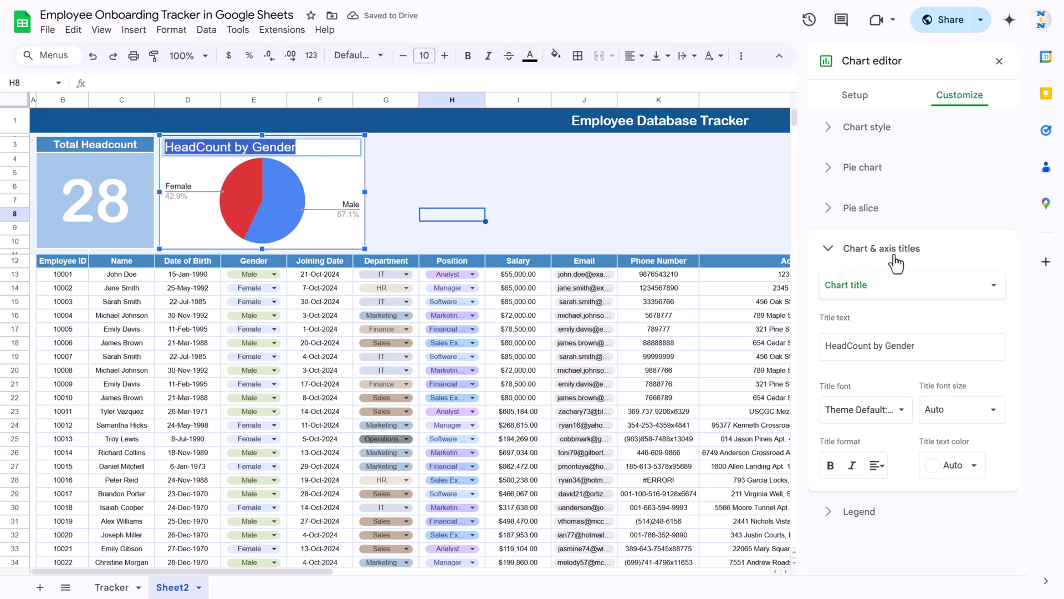
left_click(878, 466)
left_click(894, 493)
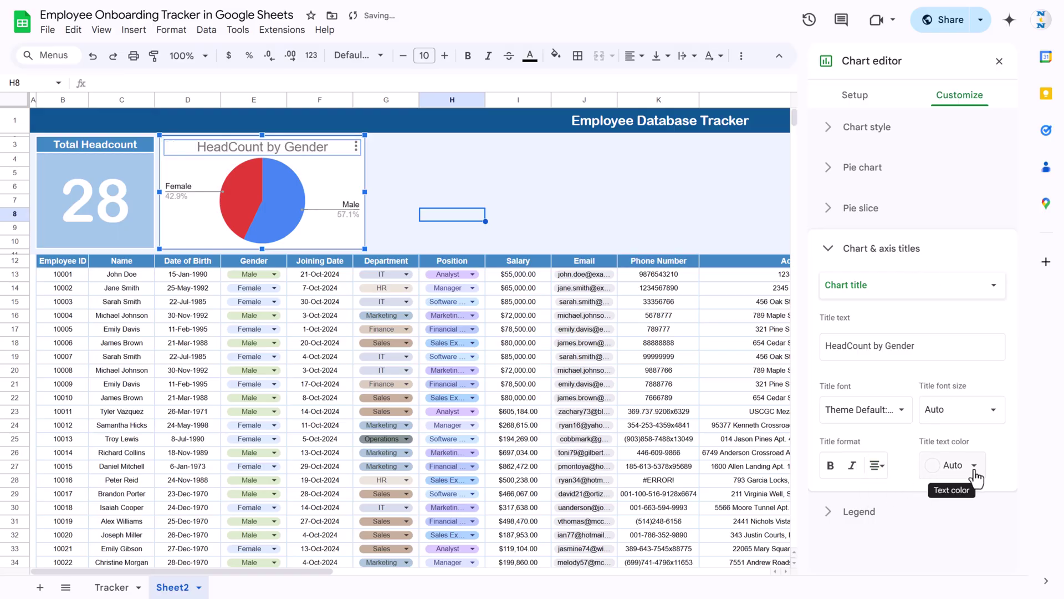
left_click(973, 467)
left_click(844, 266)
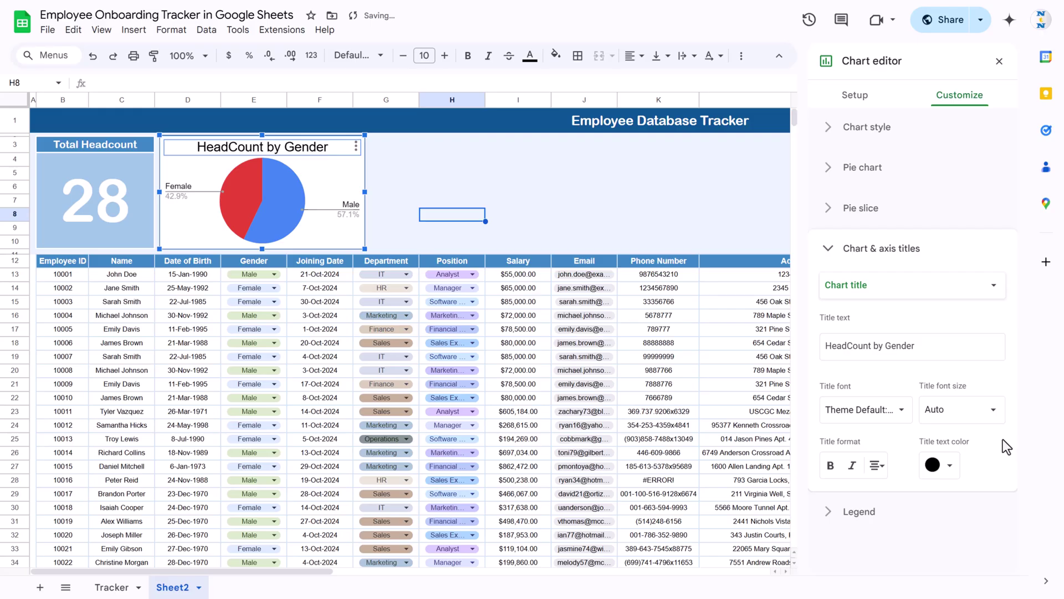
left_click(993, 413)
left_click(964, 255)
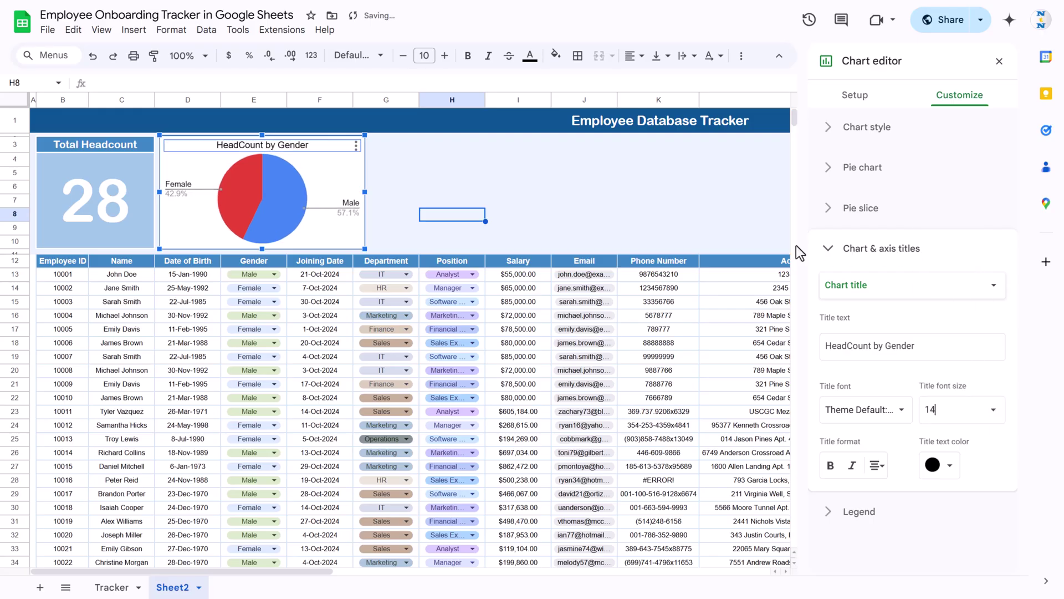
left_click(438, 192)
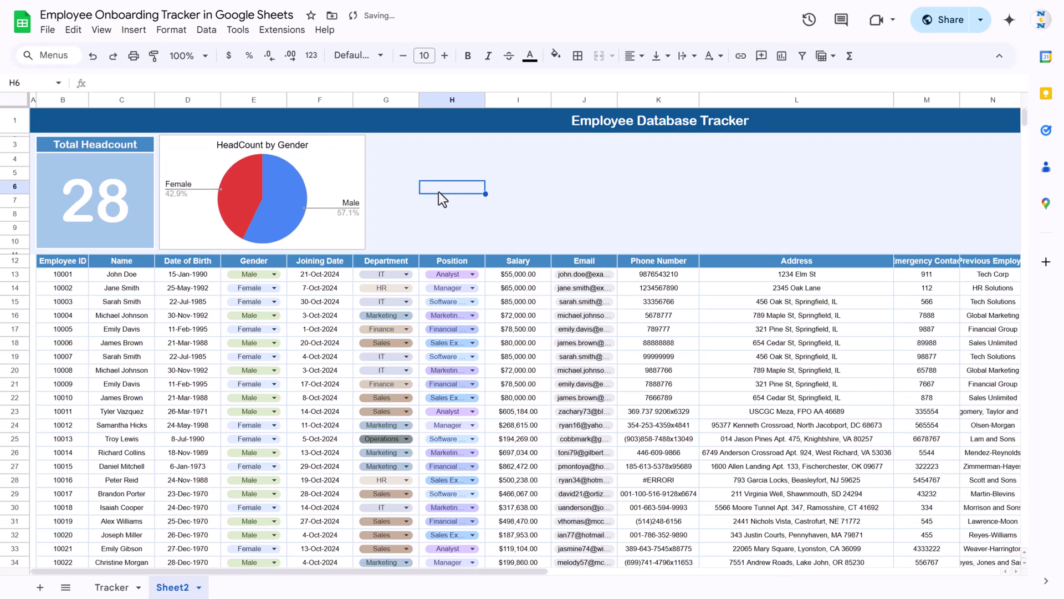
Give the gender pie chart a 50% donut hole and make it 3D.
left_click(281, 184)
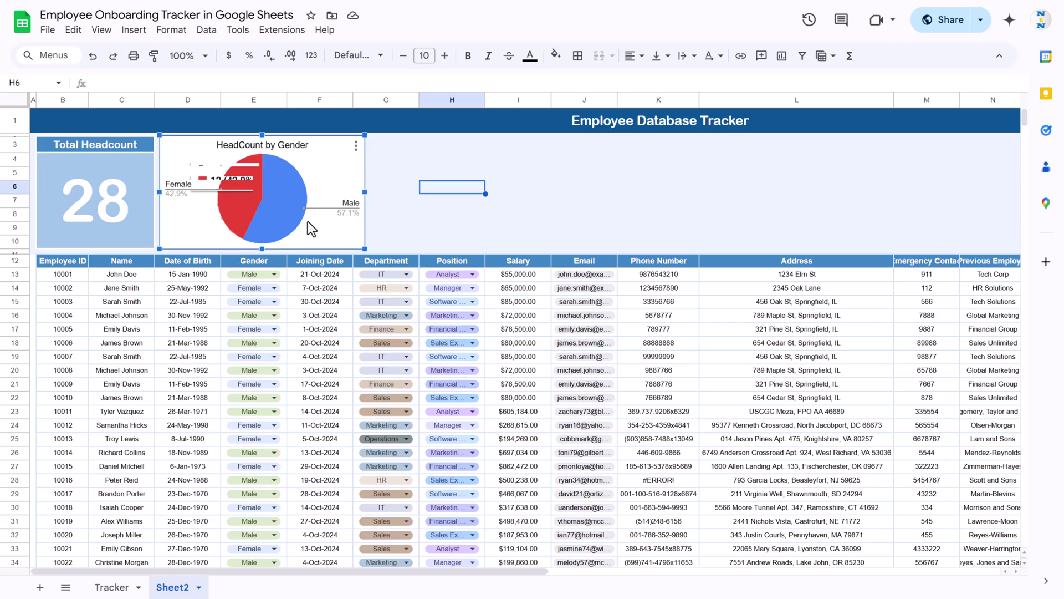
double_click(328, 175)
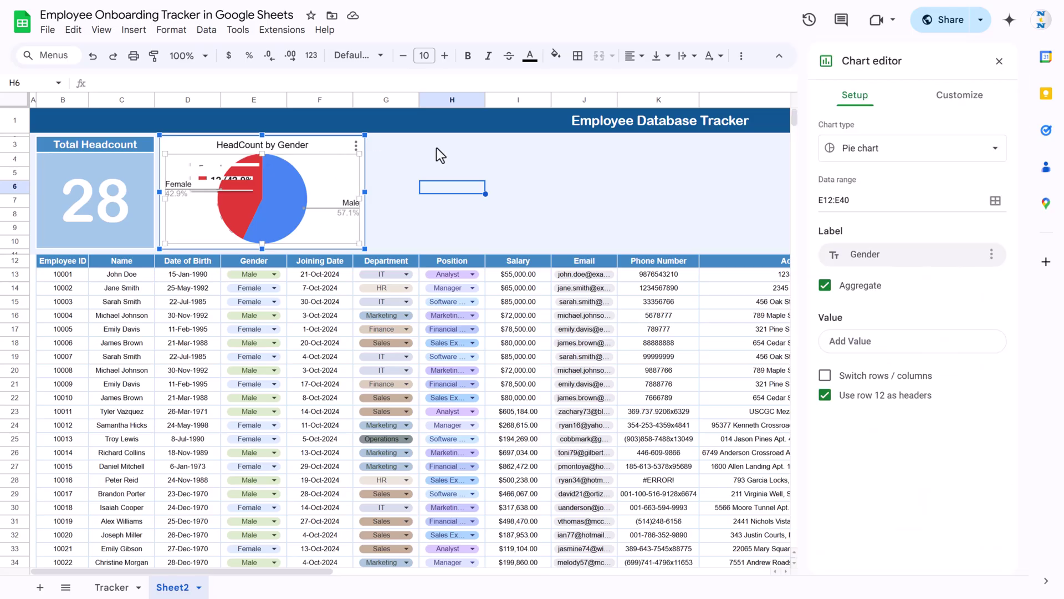
left_click(973, 104)
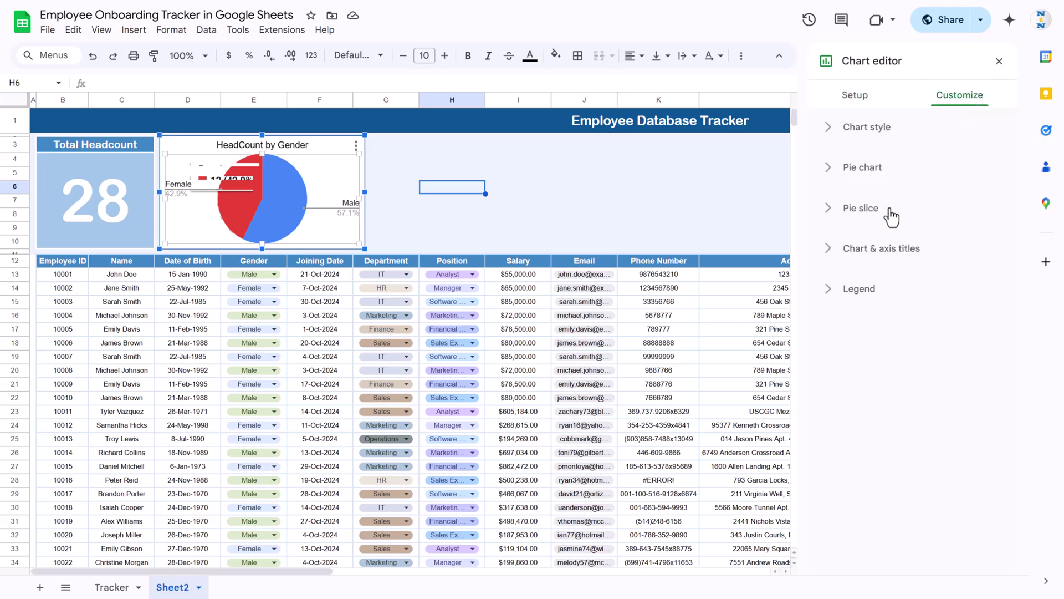
left_click(871, 168)
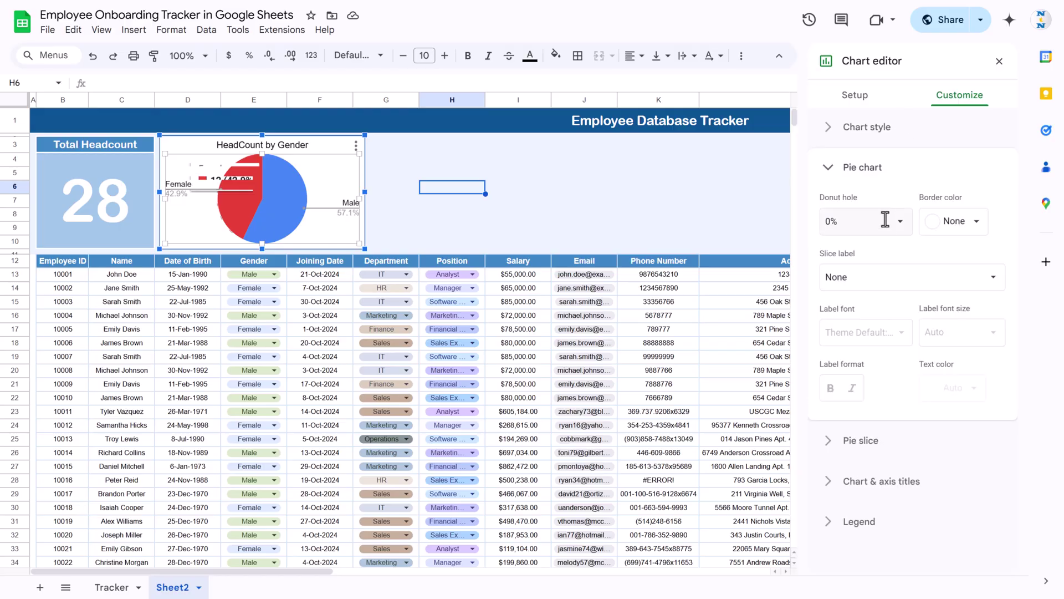
left_click(901, 224)
left_click(854, 293)
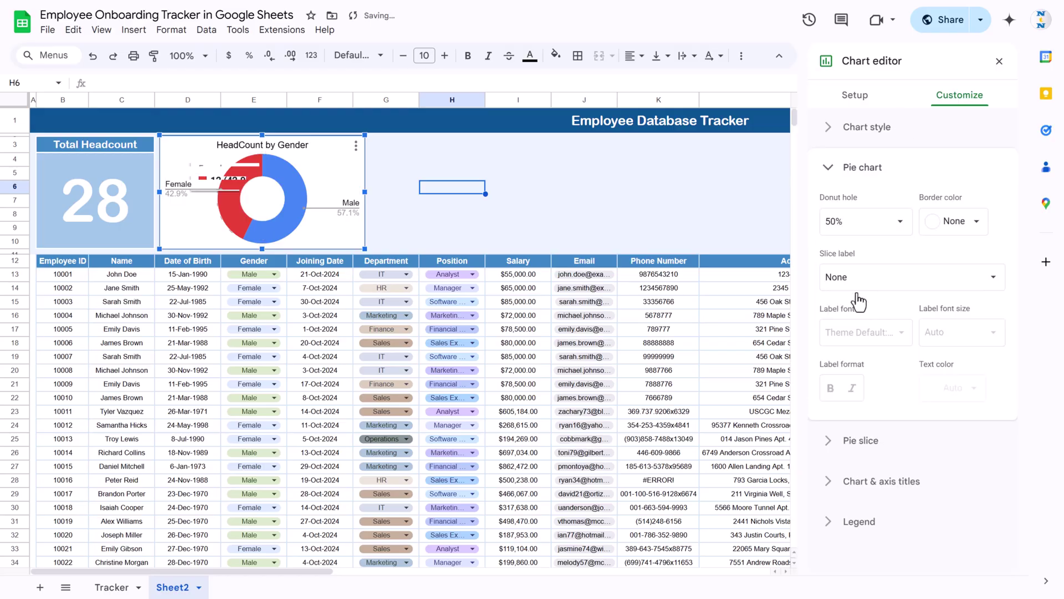
left_click(875, 138)
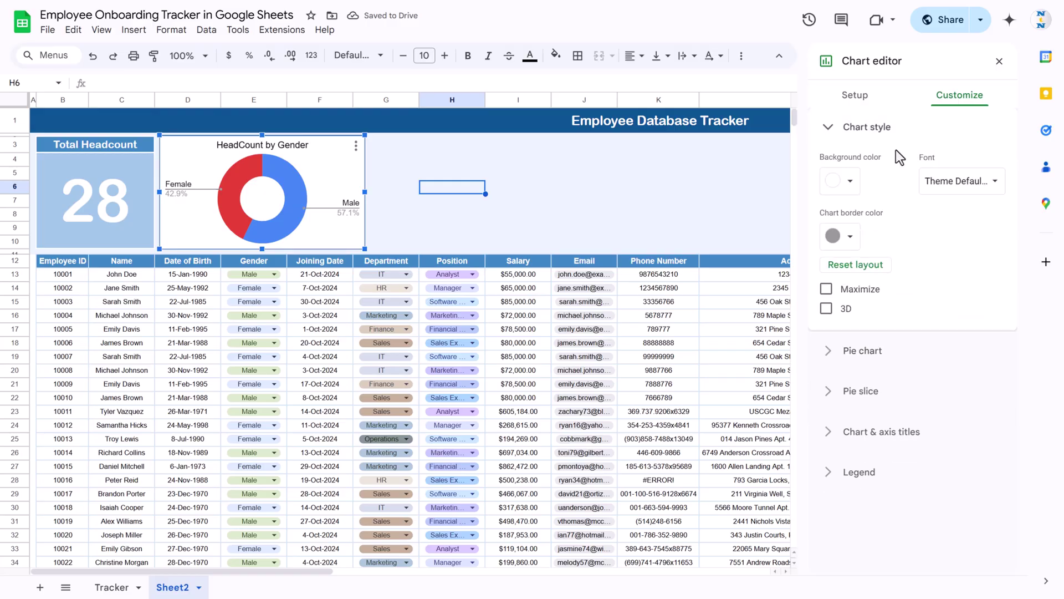
left_click(826, 308)
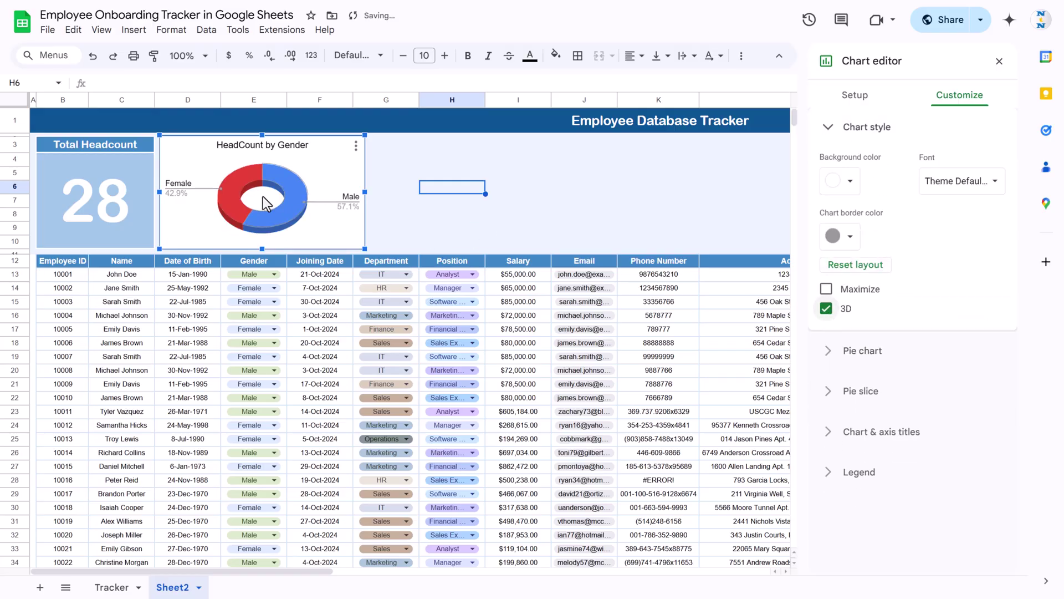
Colour the gender chart's Male slice medium blue and its Female slice pale blue.
left_click(292, 201)
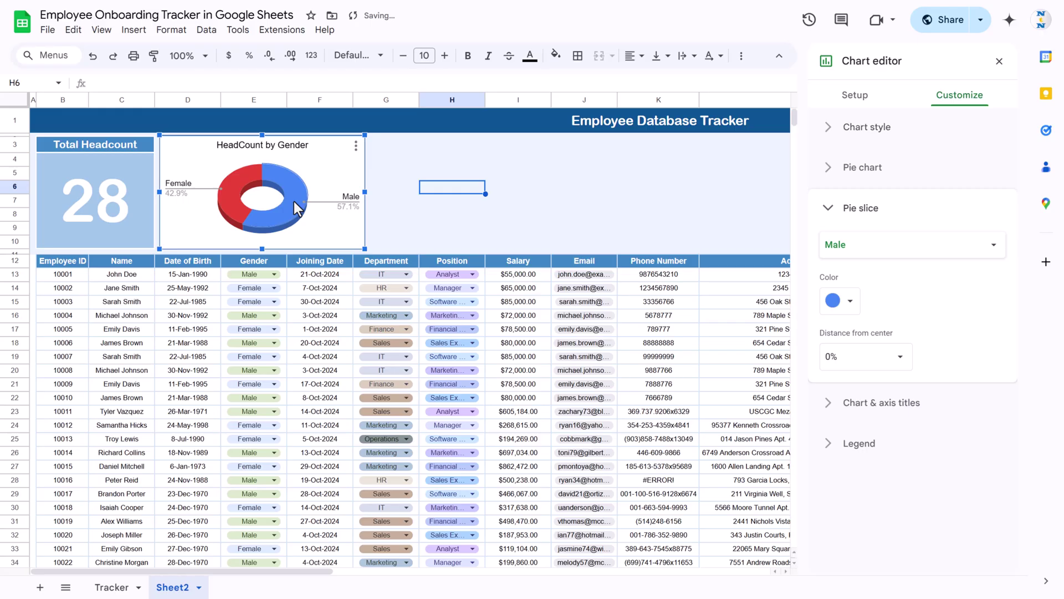
left_click(837, 301)
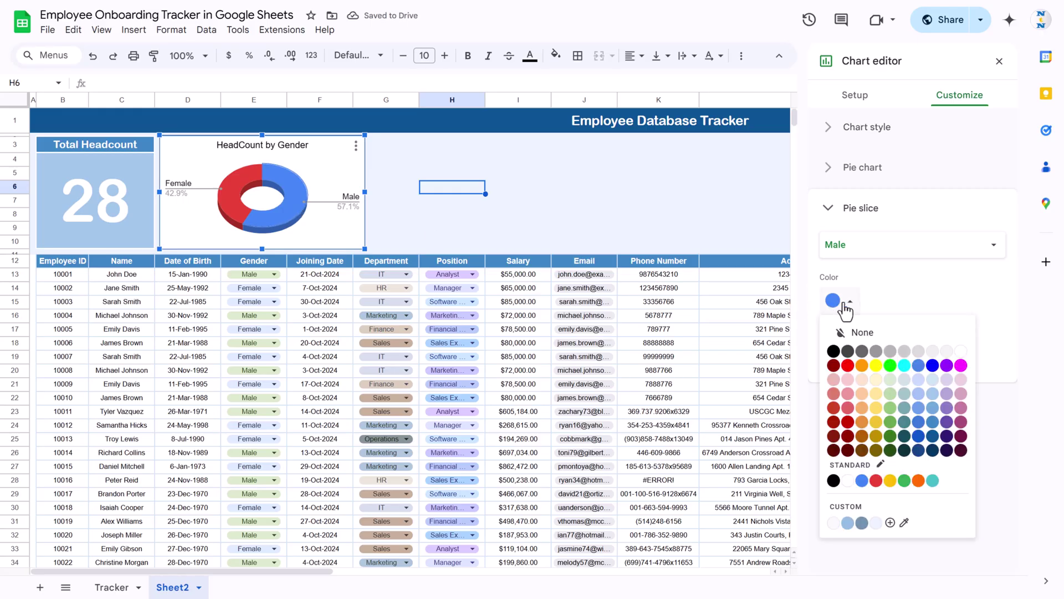
left_click(932, 407)
left_click(228, 180)
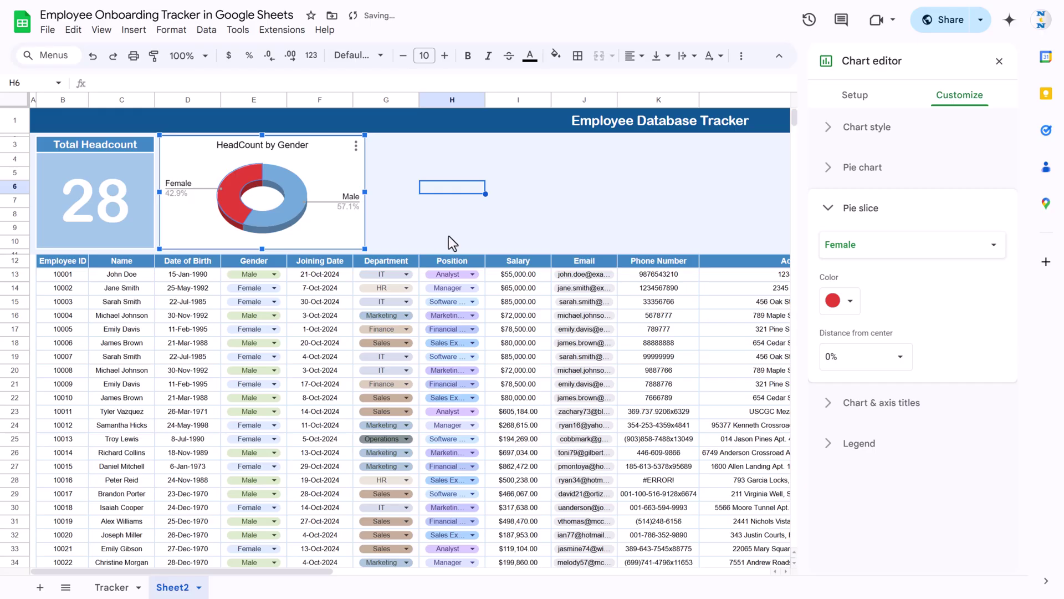
left_click(845, 302)
left_click(933, 394)
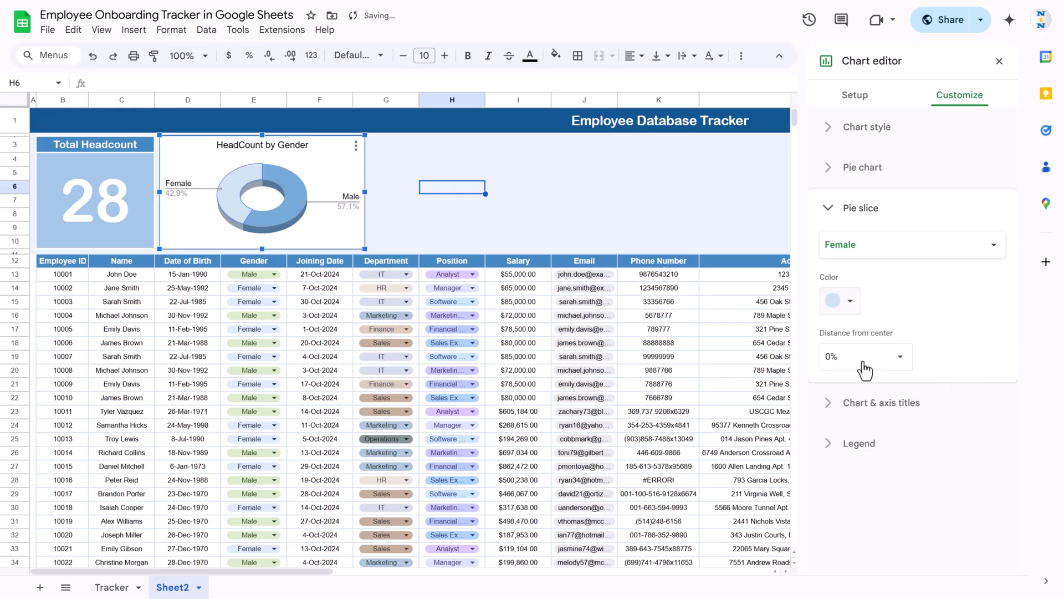
left_click(328, 182)
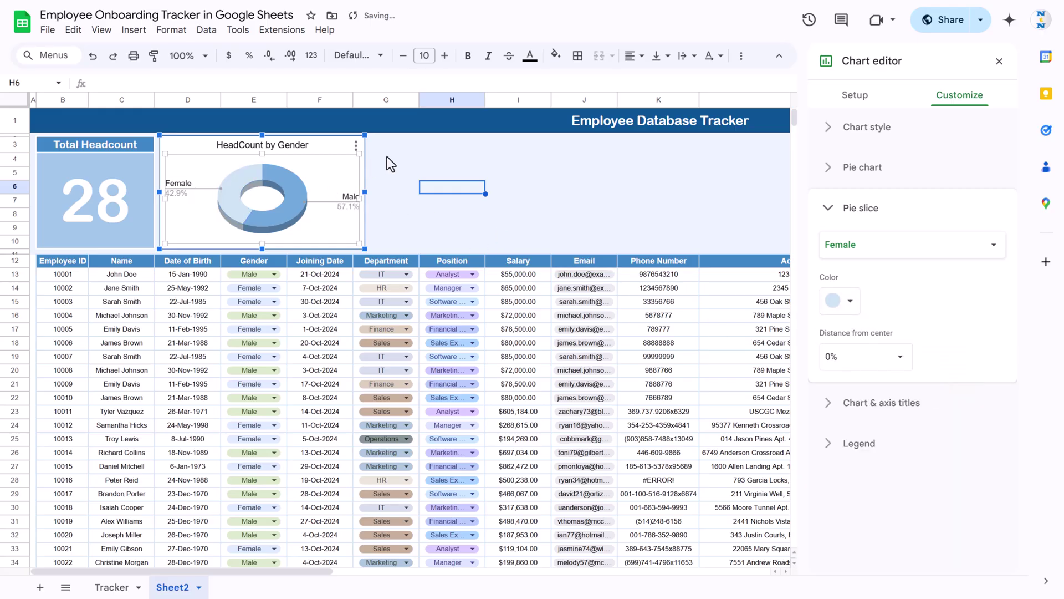
Duplicate the gender chart and place the copy directly beside the original, aligned with its upper edge.
left_click(501, 170)
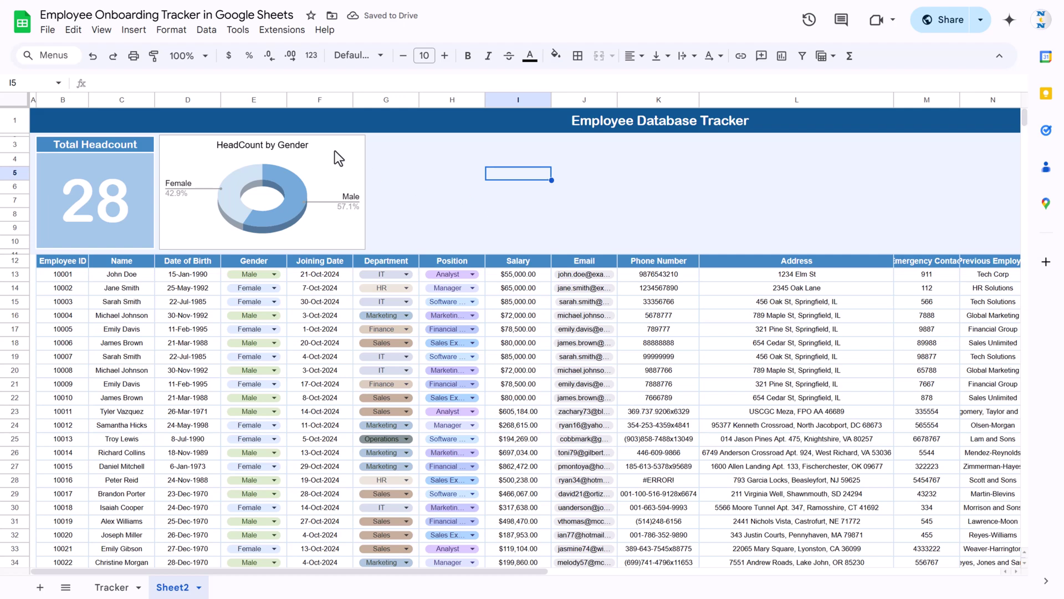
left_click(260, 154)
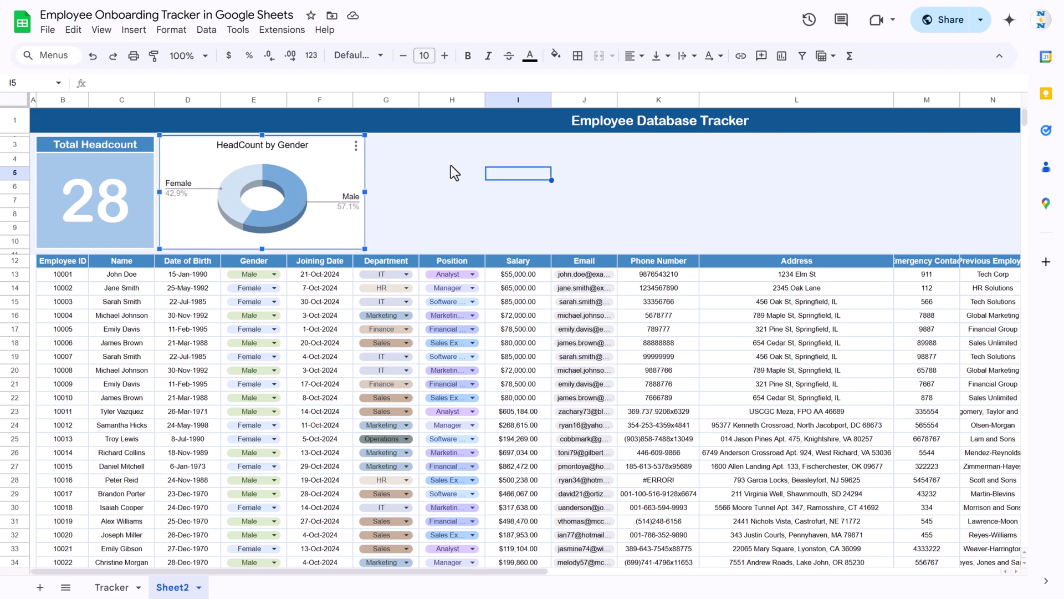
key("ctrl+v")
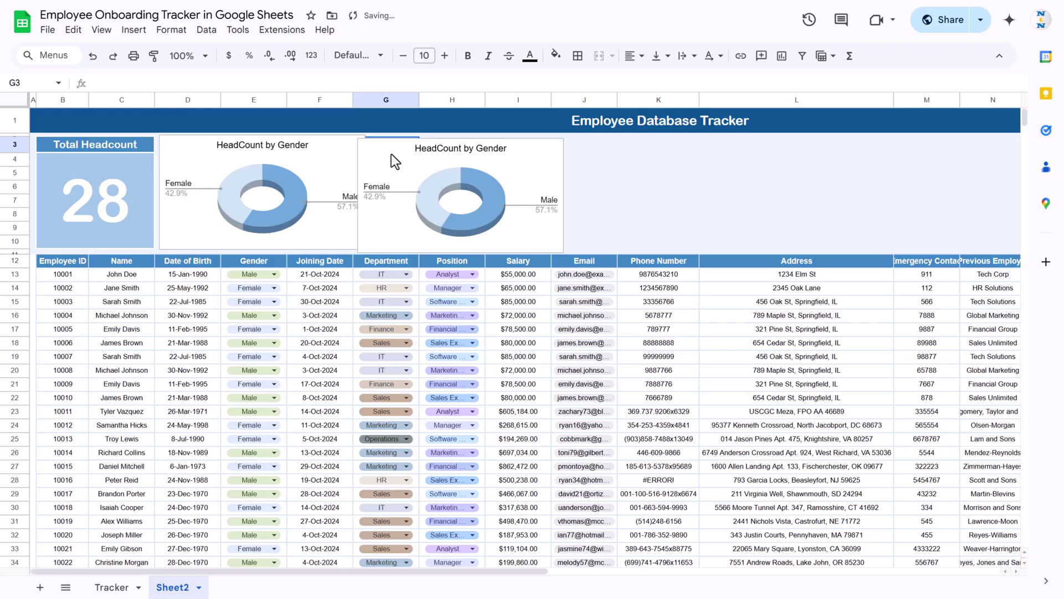
left_click_drag(391, 165, 408, 161)
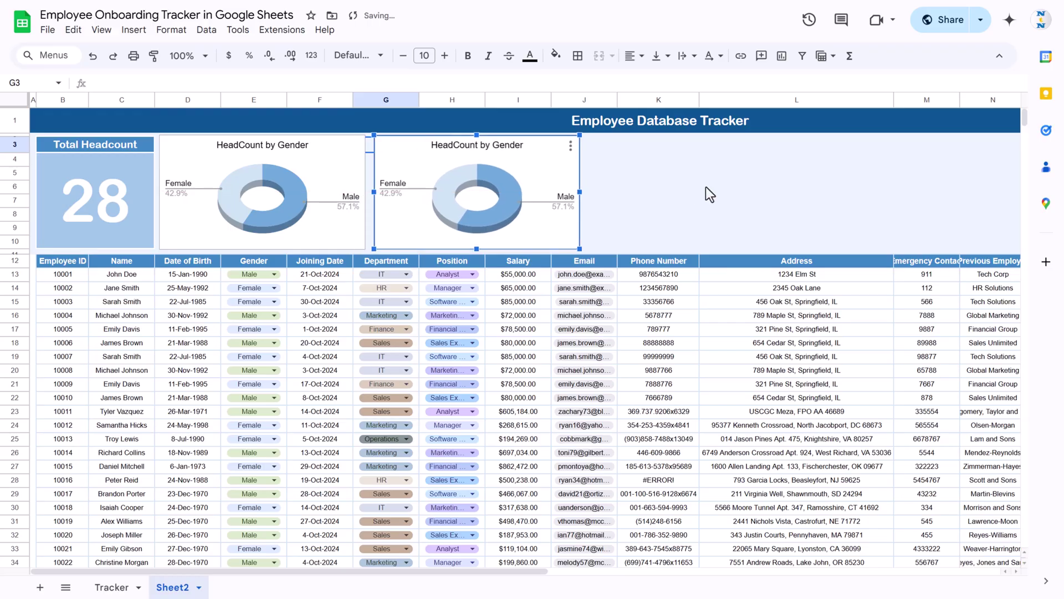
left_click(710, 189)
Replace the copied chart's data range with the Status column, Q12:Q1000, using the Tracker sheet's status chart as reference.
left_click(111, 587)
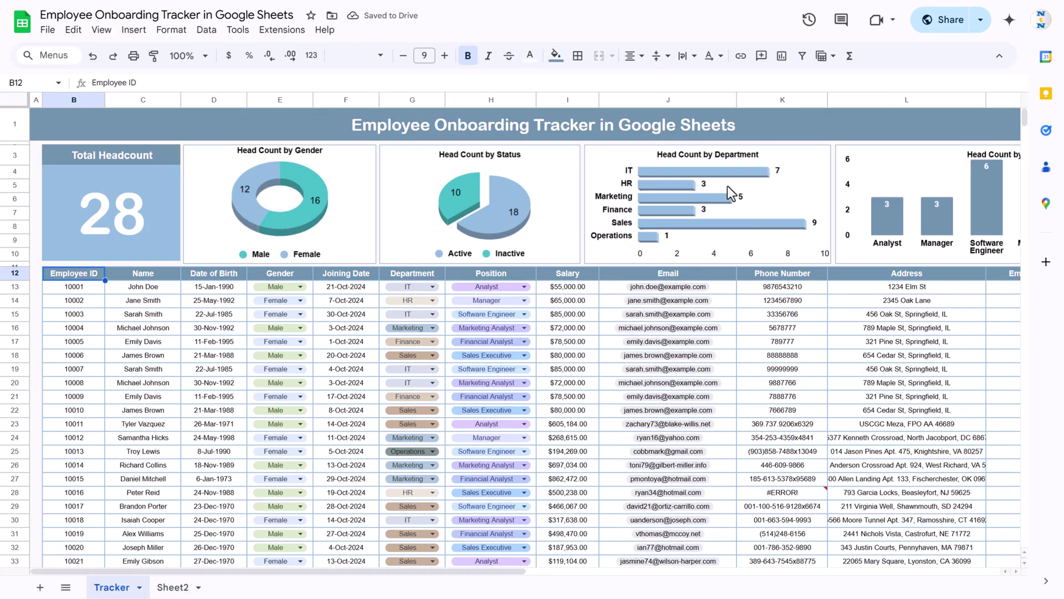
left_click(468, 187)
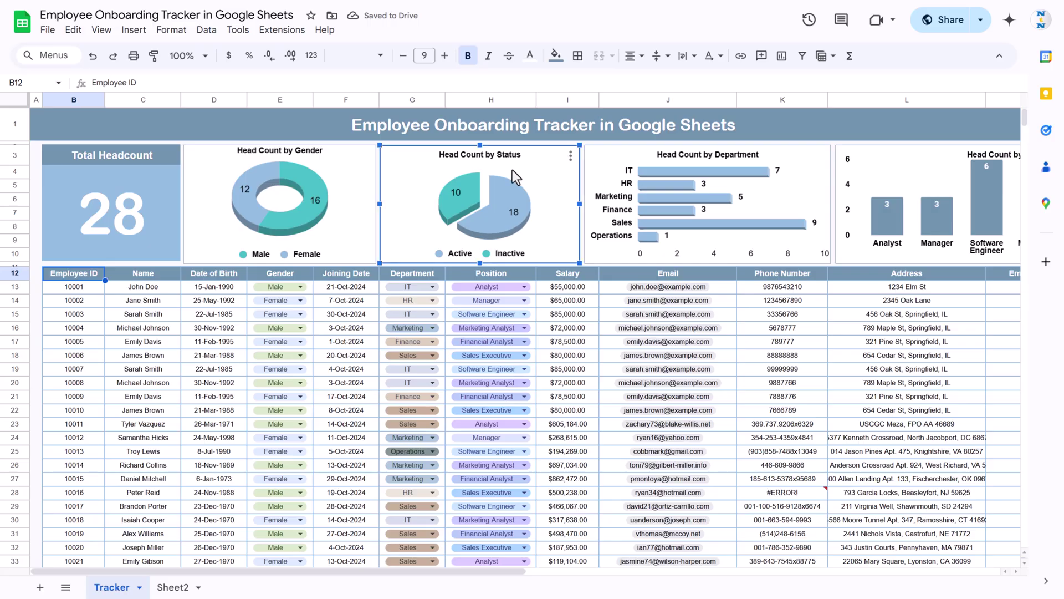
left_click(172, 587)
double_click(540, 165)
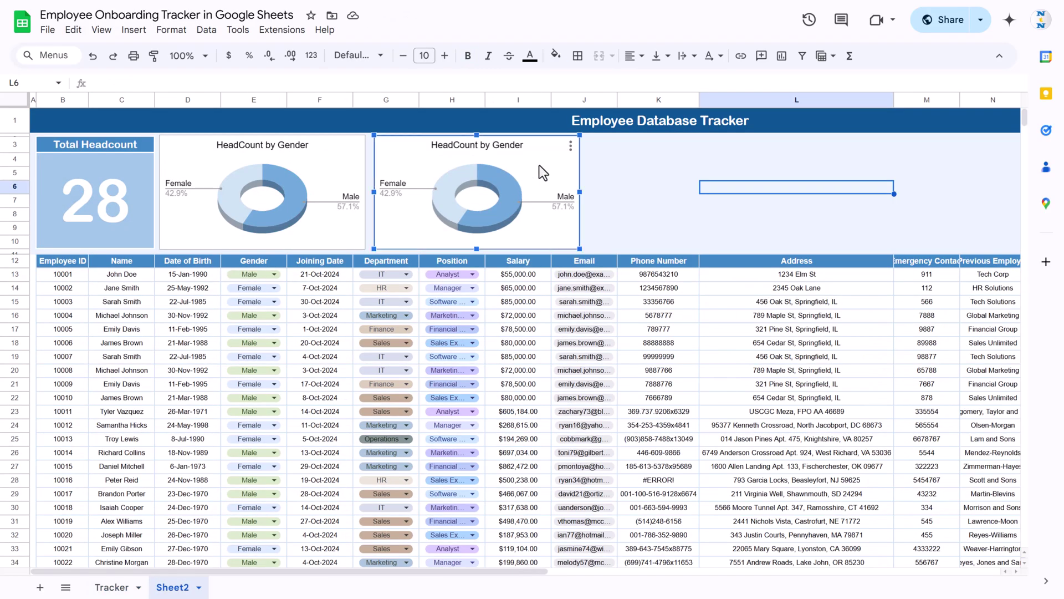
left_click(846, 201)
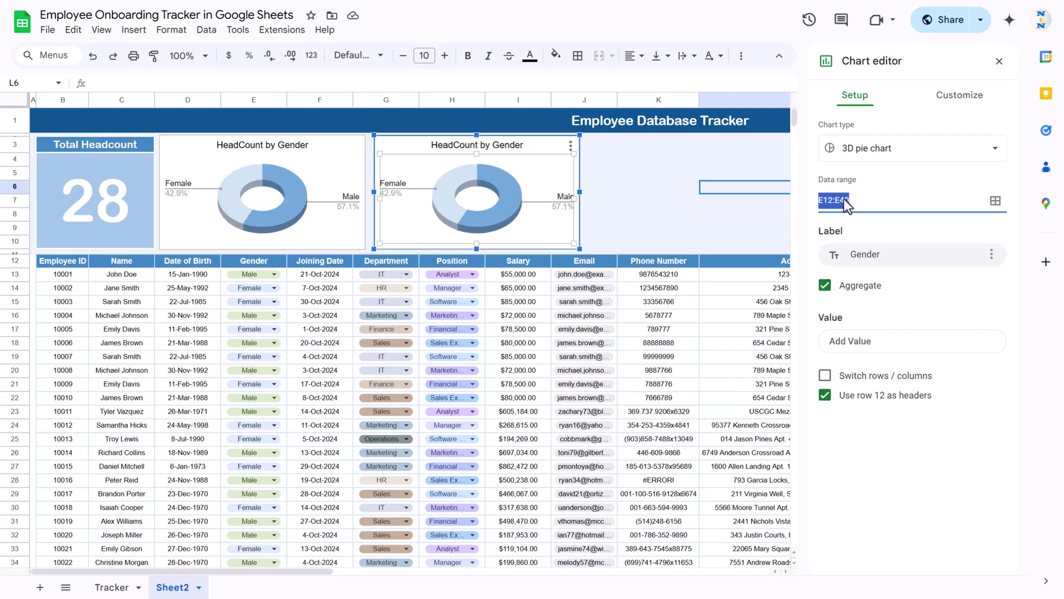
key("BackSpace")
left_click(995, 201)
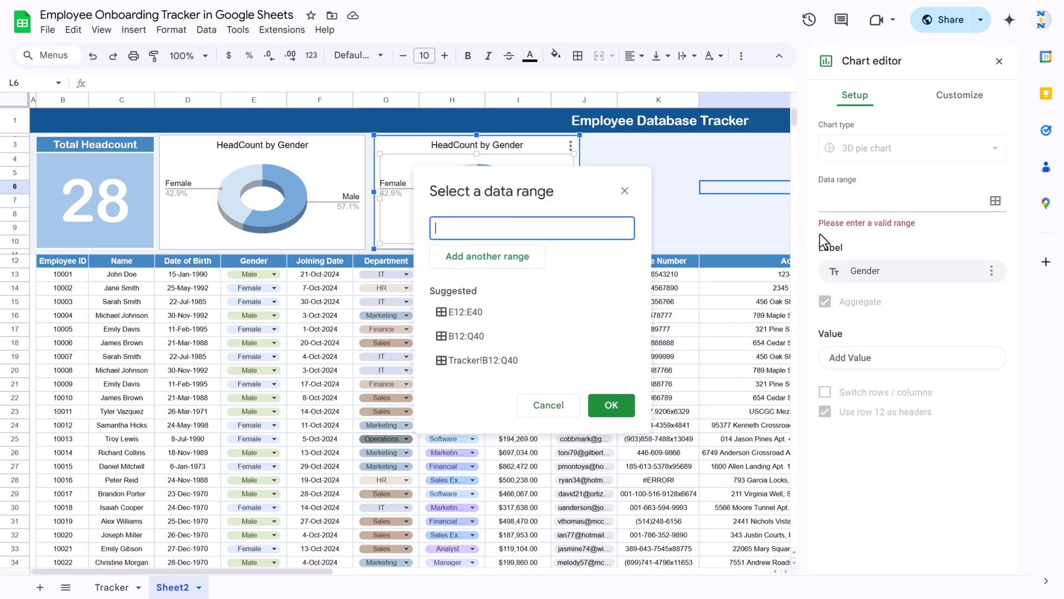
left_click_drag(460, 194, 841, 146)
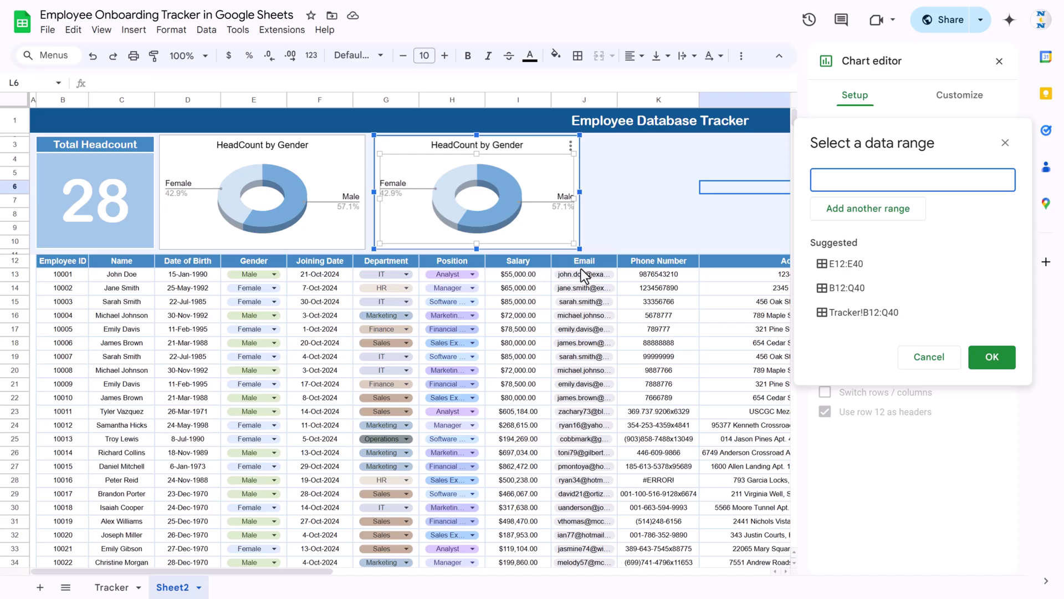
left_click_drag(288, 573, 591, 575)
left_click(507, 264)
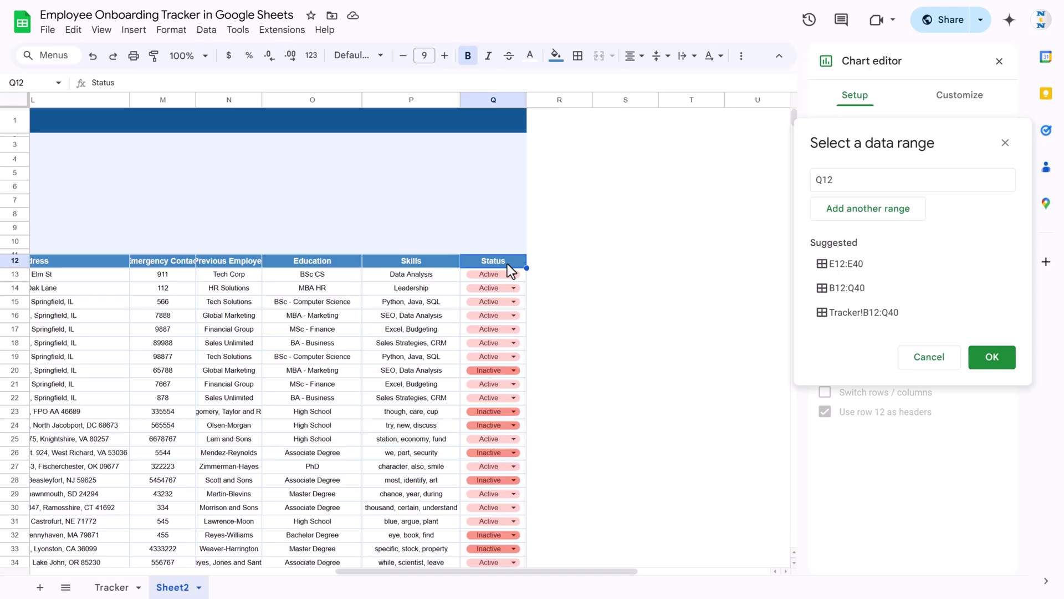
key("ctrl+shift+Down")
key("ctrl+shift+Down")
key("Return")
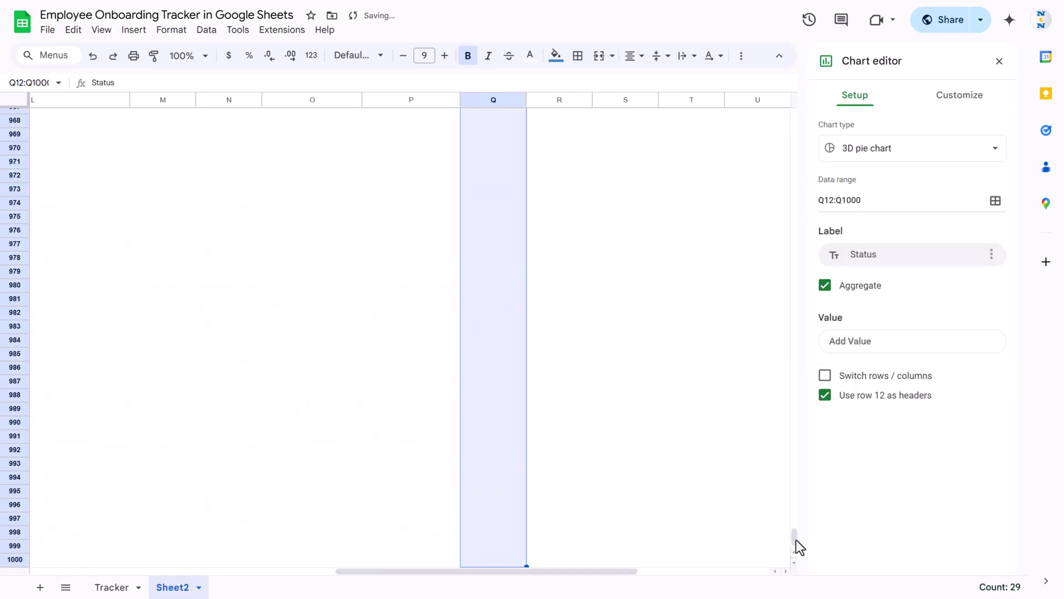
Change the copied chart's title to "HeadCount by Status".
left_click_drag(460, 574, 44, 569)
double_click(515, 149)
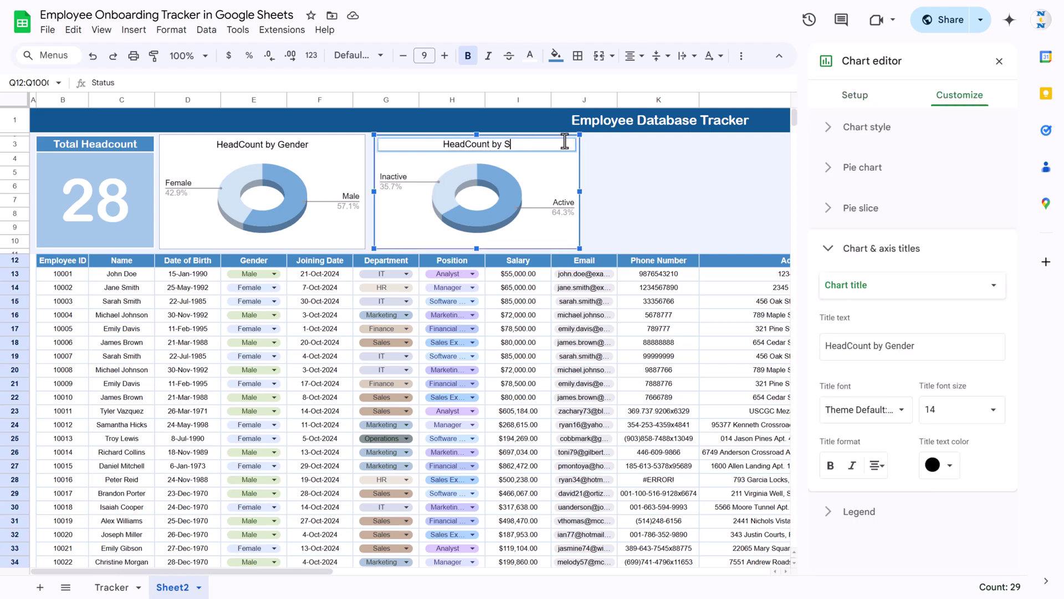
type("Status")
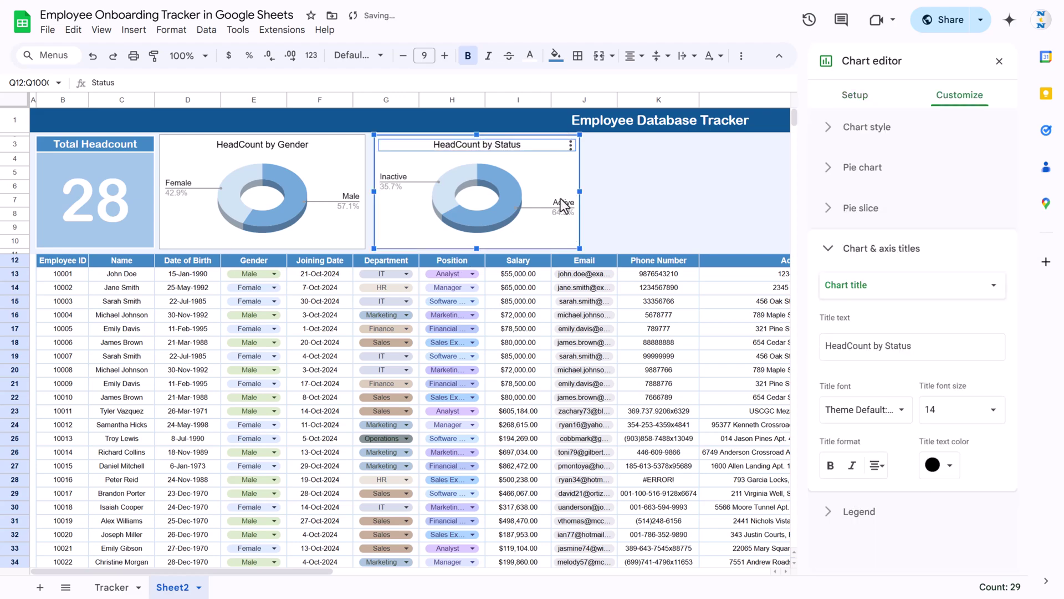
Set the status chart's donut hole to 0% so it is a solid pie.
left_click(537, 191)
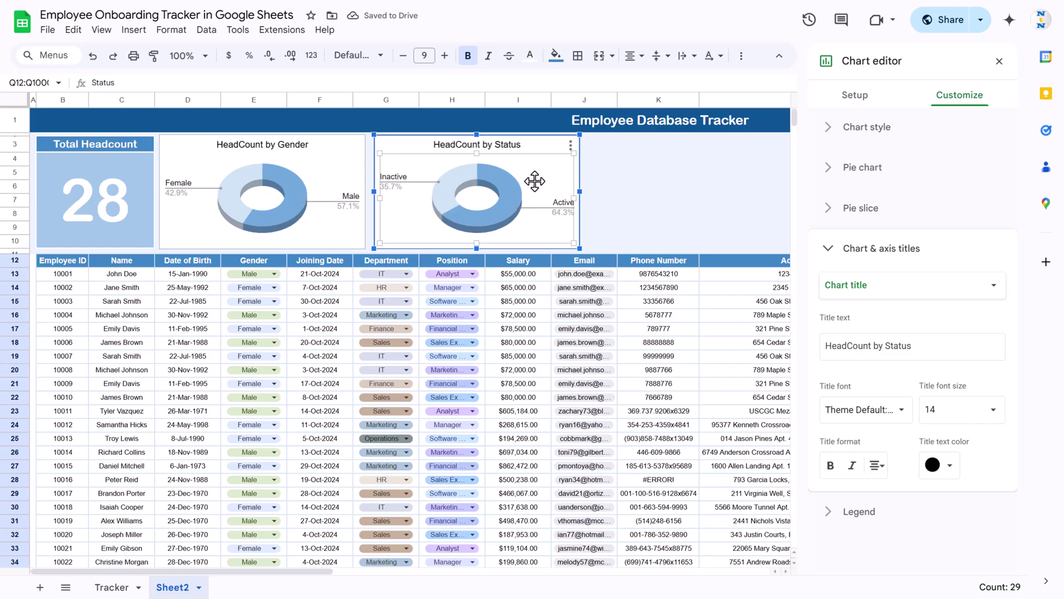
left_click(861, 210)
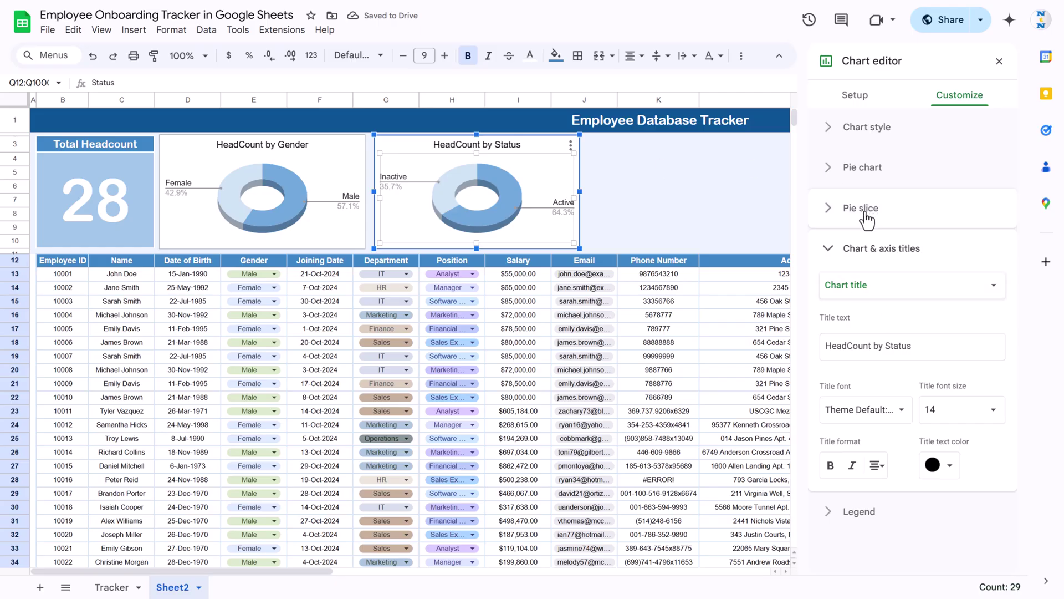
left_click(865, 169)
left_click(878, 221)
left_click(850, 250)
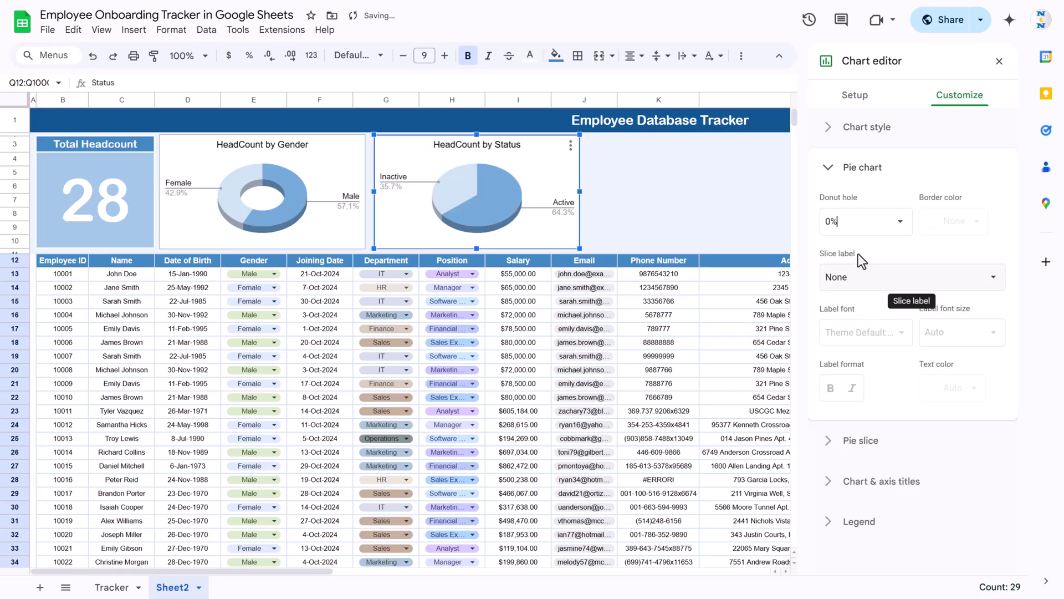
Set the status chart's legend position to Bottom.
left_click(563, 210)
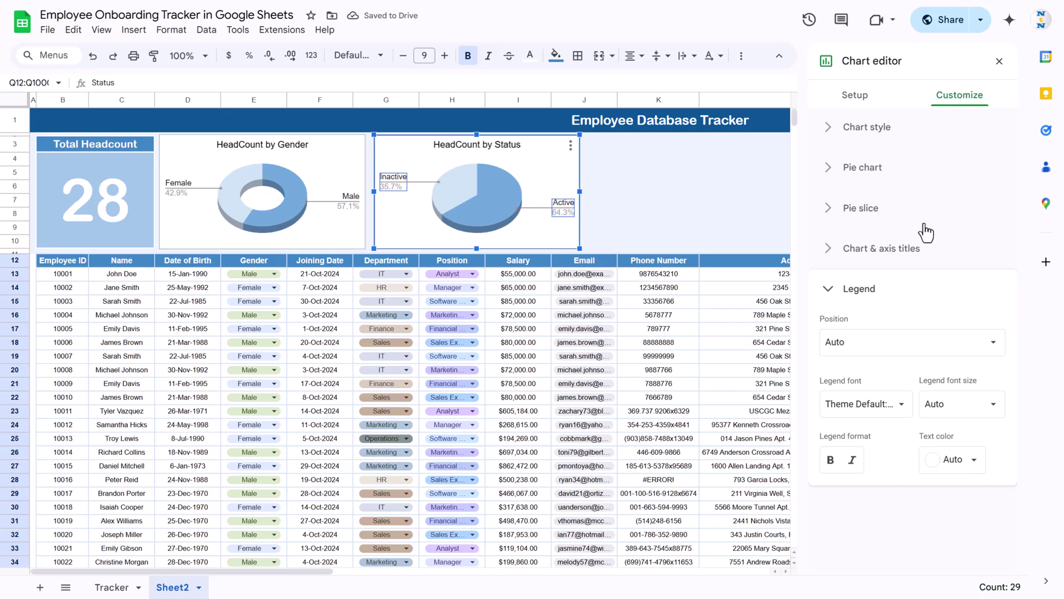
left_click(877, 346)
left_click(880, 240)
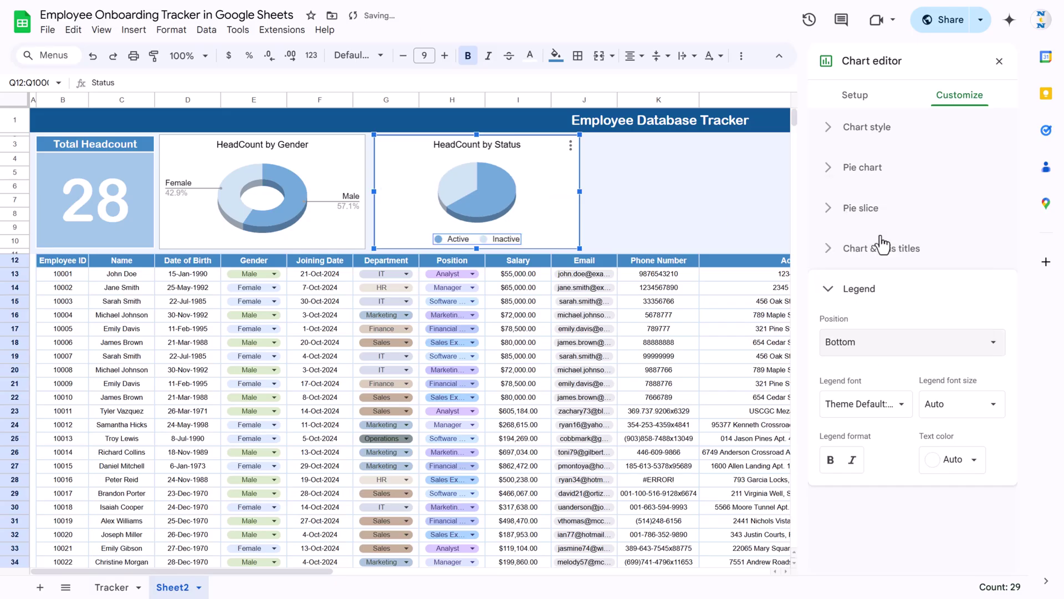
Set the status chart's slice labels to Value.
left_click(501, 198)
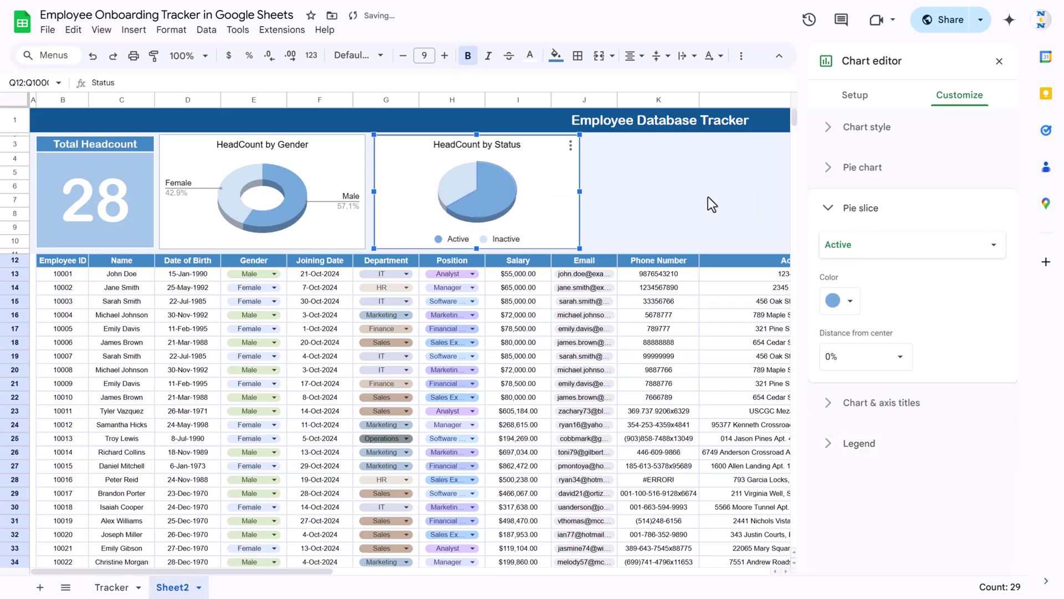
left_click(871, 171)
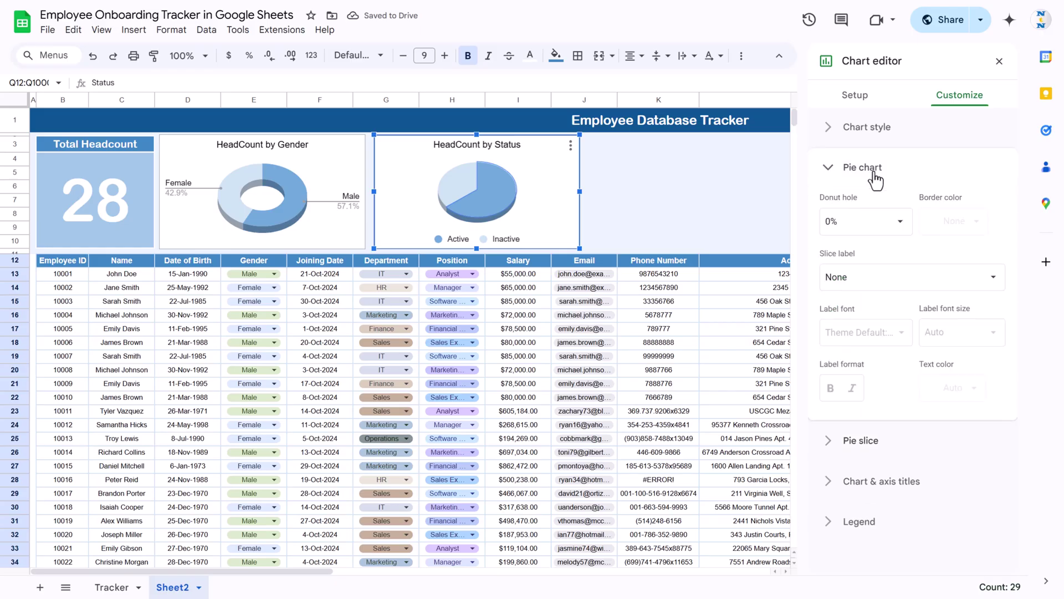
left_click(891, 277)
left_click(873, 314)
left_click(659, 159)
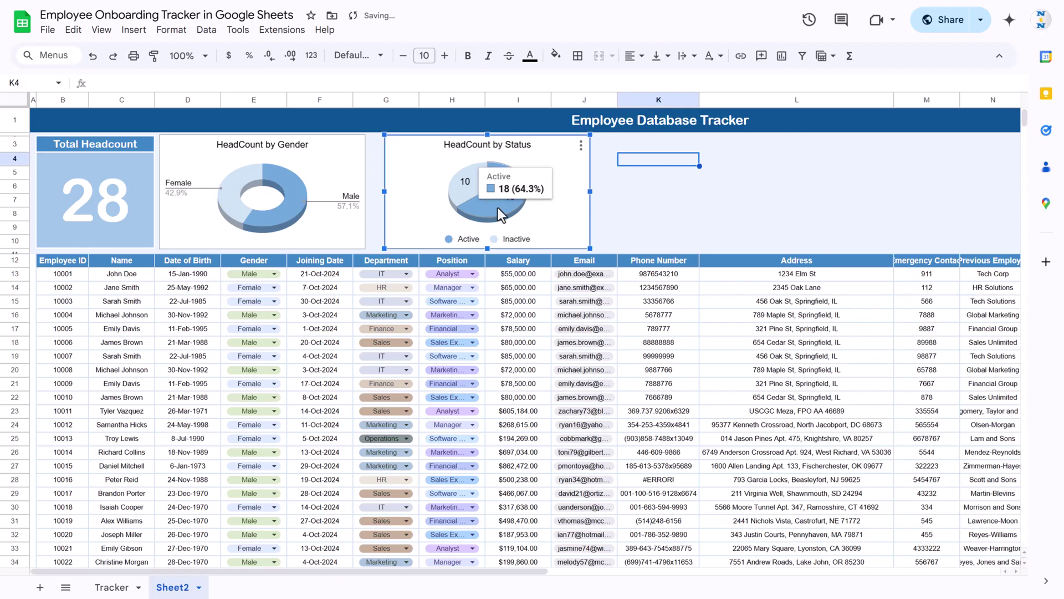
Set the status chart's Active slice to 25% distance from center and move the chart closer to the gender chart.
double_click(497, 191)
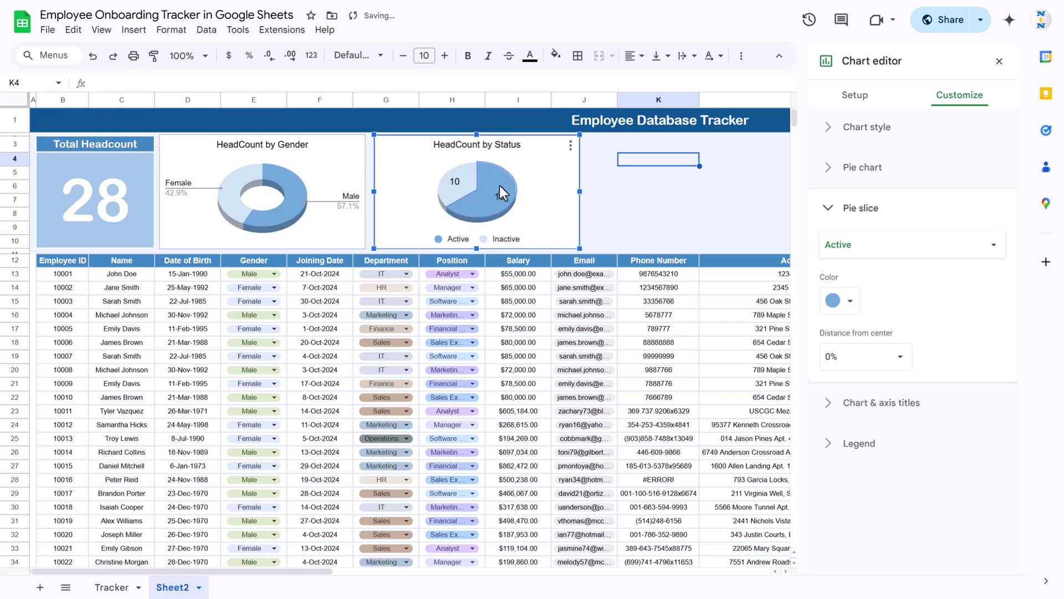
left_click(862, 176)
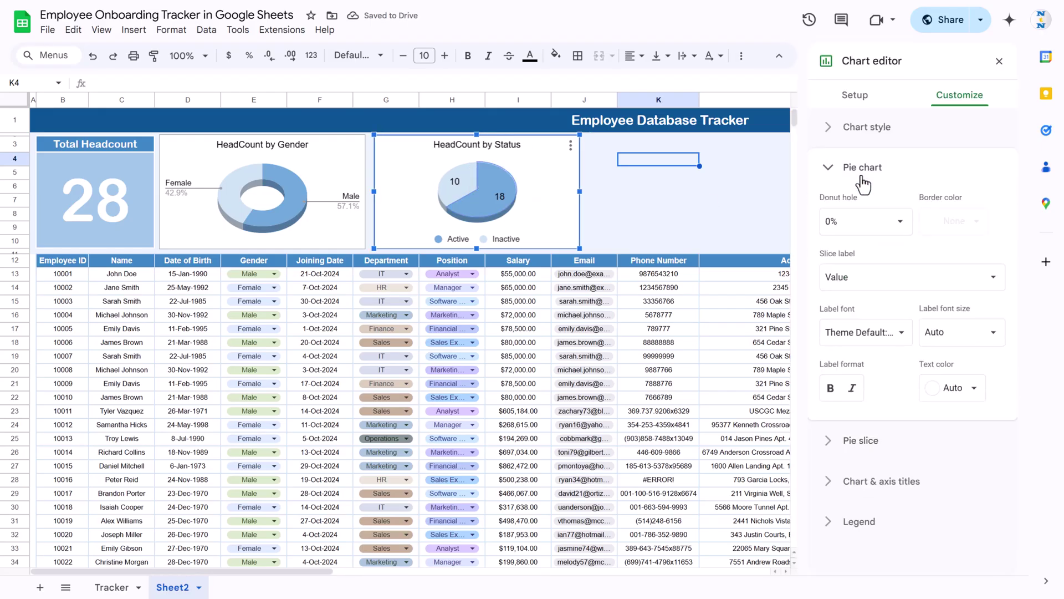
left_click(867, 175)
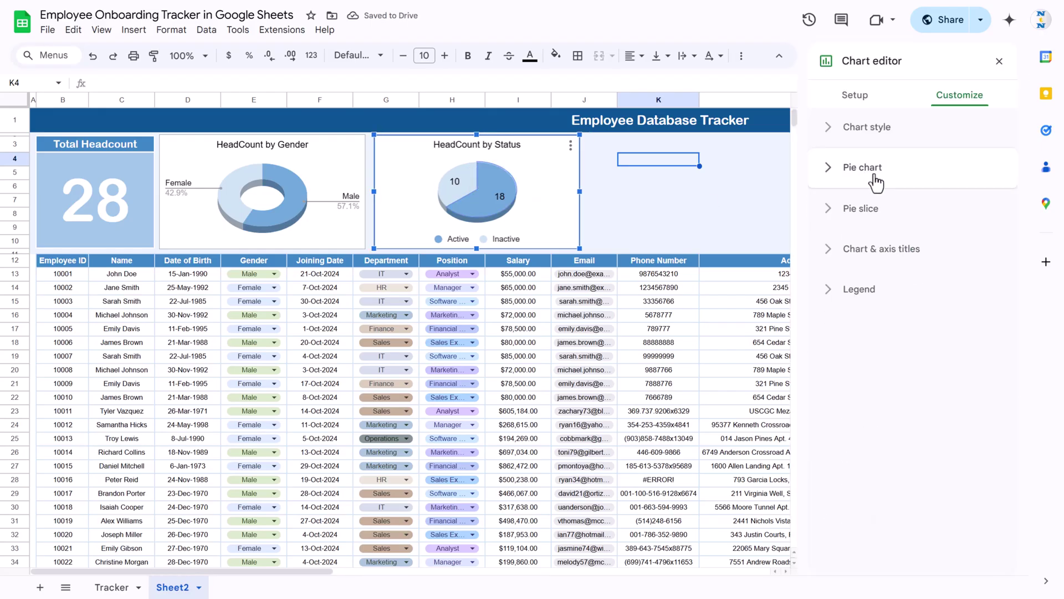
left_click(878, 220)
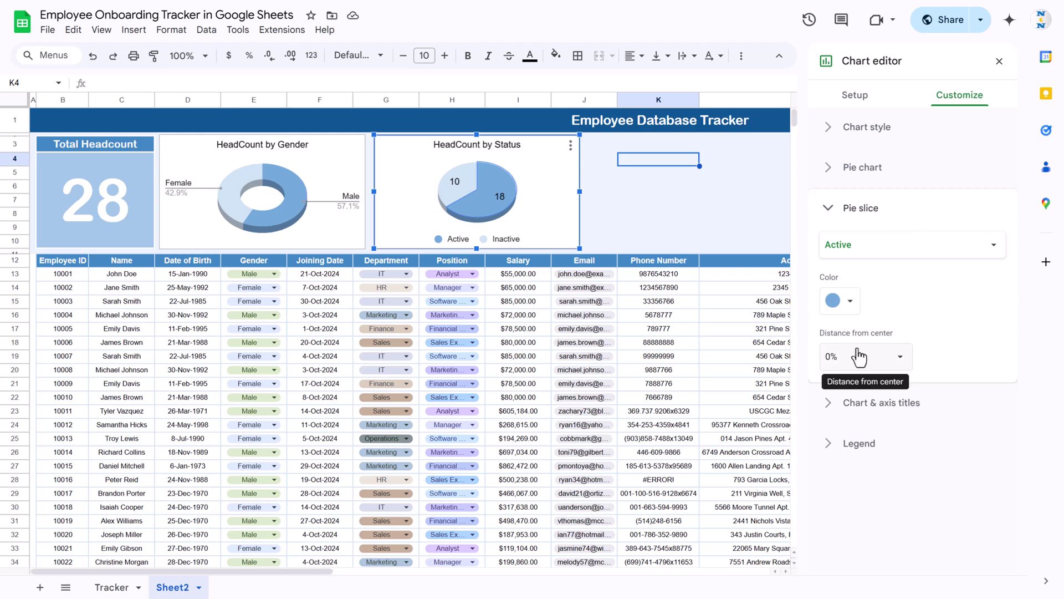
left_click(904, 359)
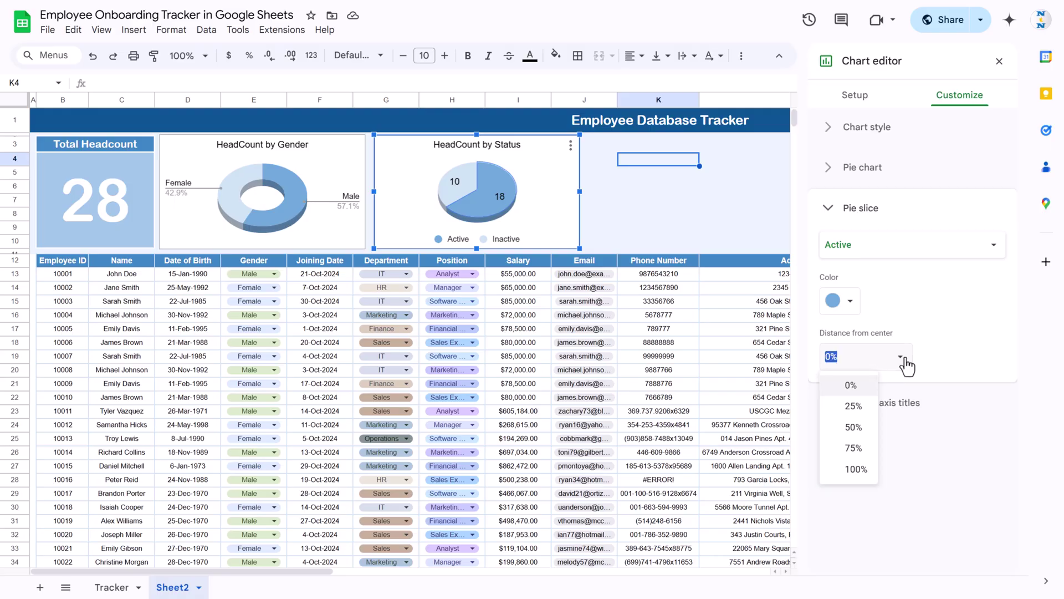
left_click(863, 408)
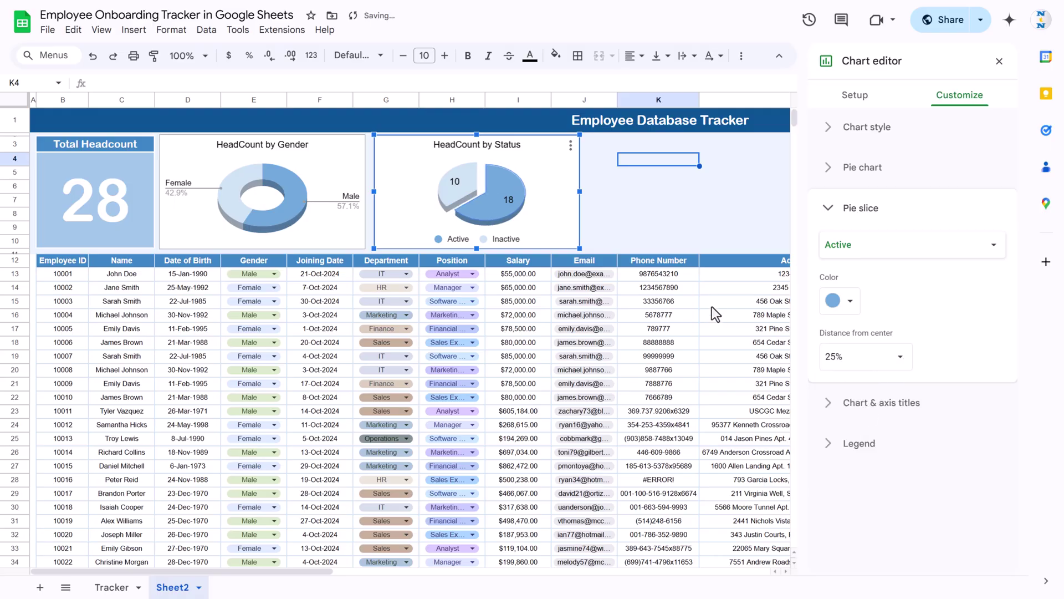
left_click(660, 188)
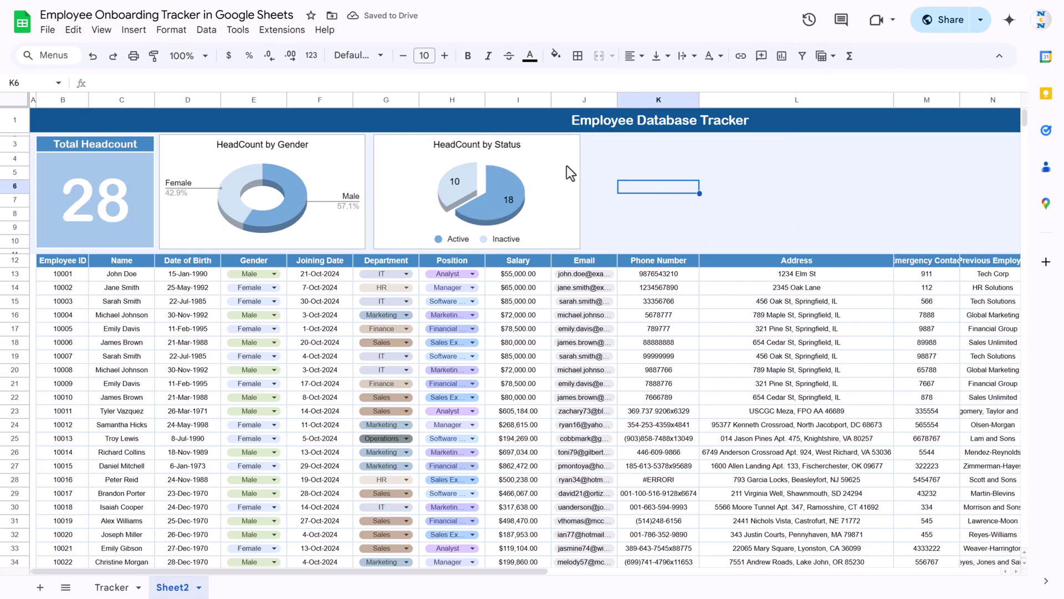
left_click_drag(566, 165, 563, 166)
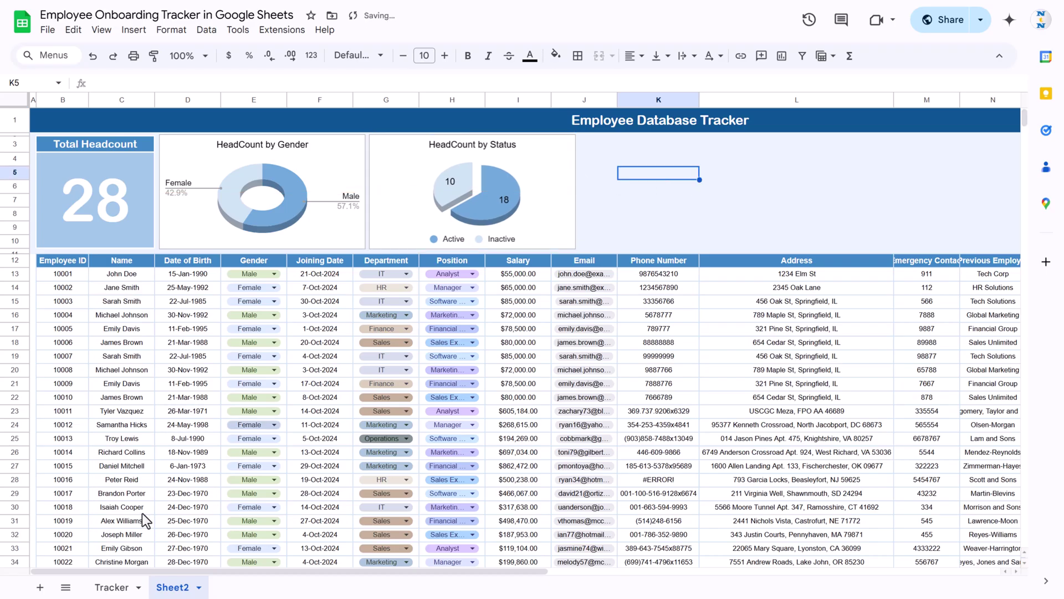
Duplicate the status chart, place the copy beside the original and widen it to span columns J to L.
left_click(111, 587)
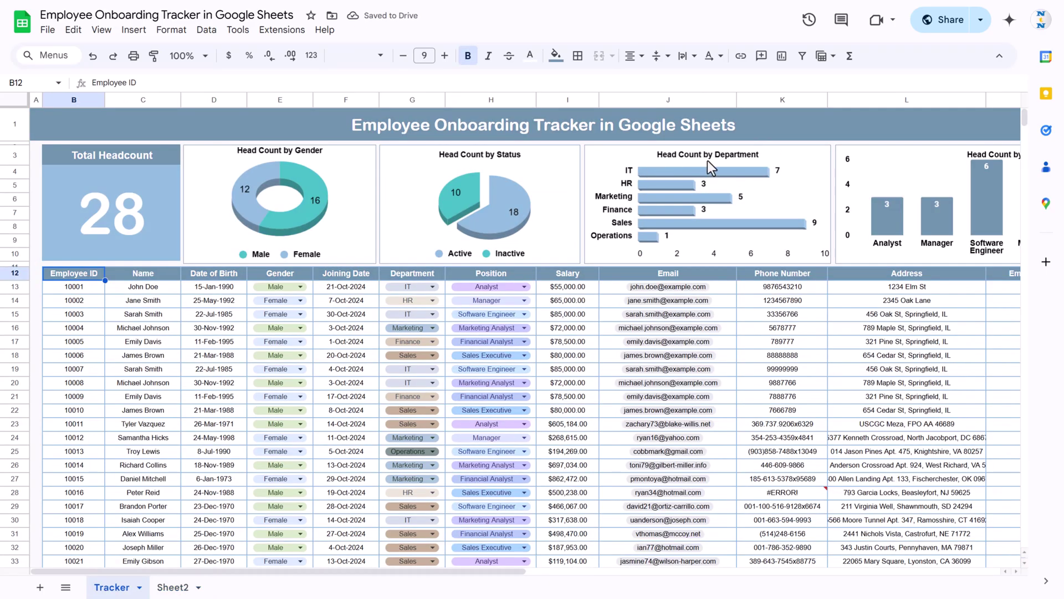
left_click(172, 588)
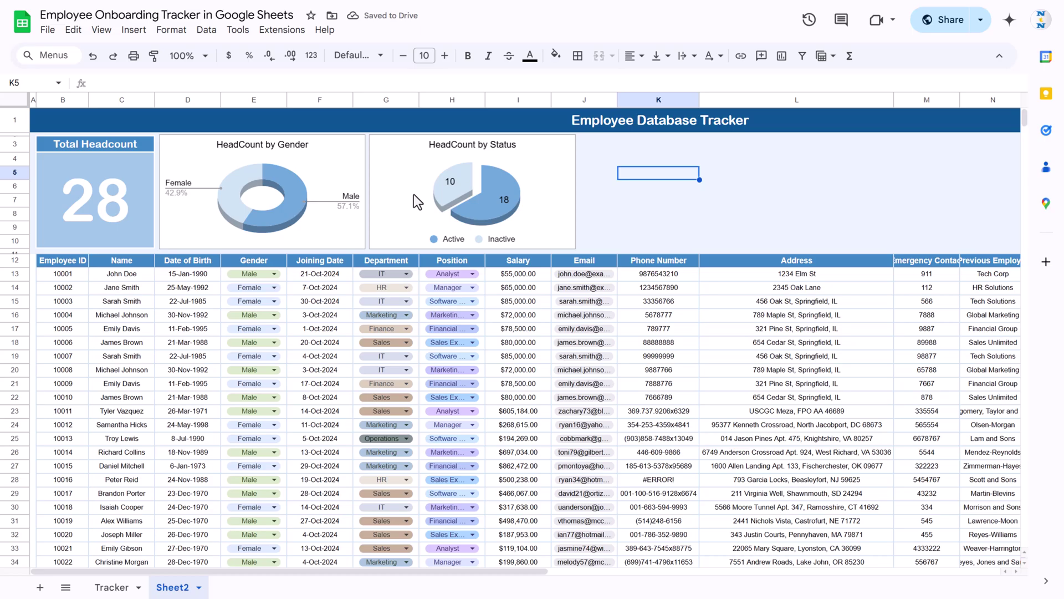
key("ctrl+v")
left_click_drag(647, 148, 610, 159)
left_click_drag(785, 191, 880, 191)
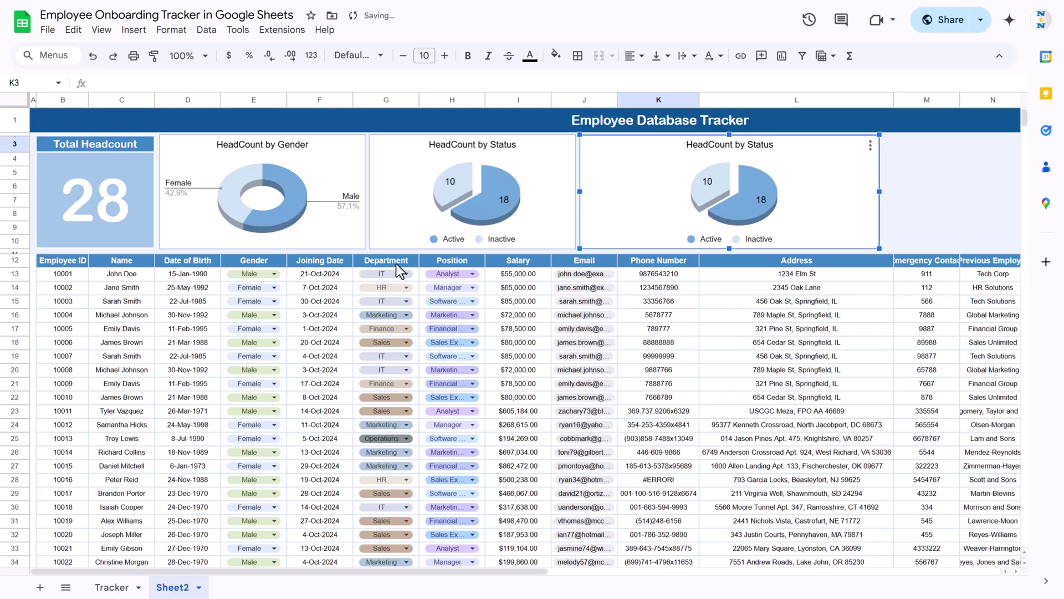
Change the duplicated status chart's data range to G12:G1000 so that it plots the Department column.
left_click_drag(398, 260, 397, 344)
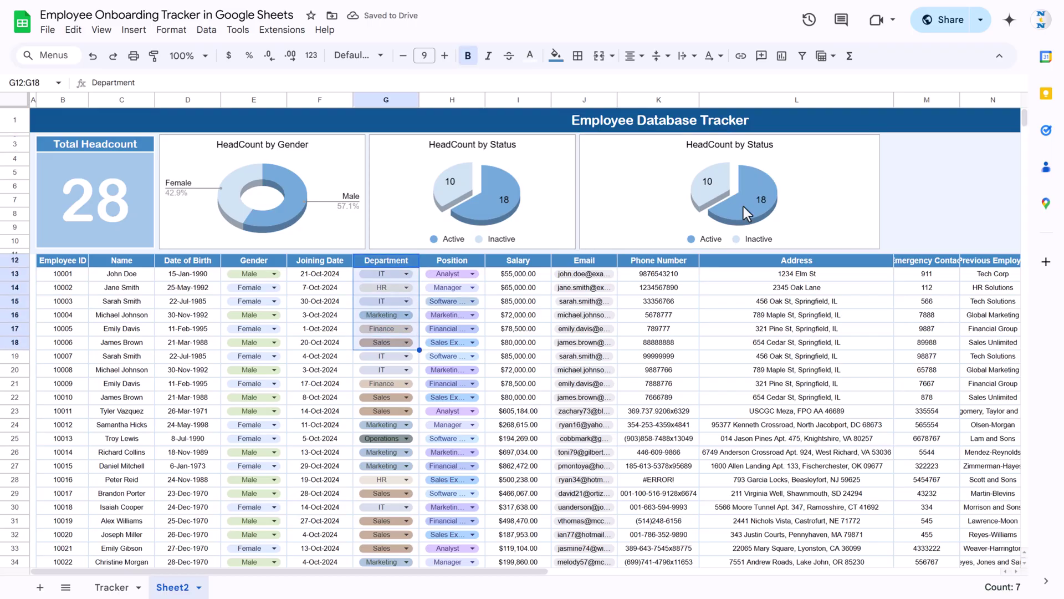
left_click(841, 169)
double_click(840, 168)
left_click(821, 200)
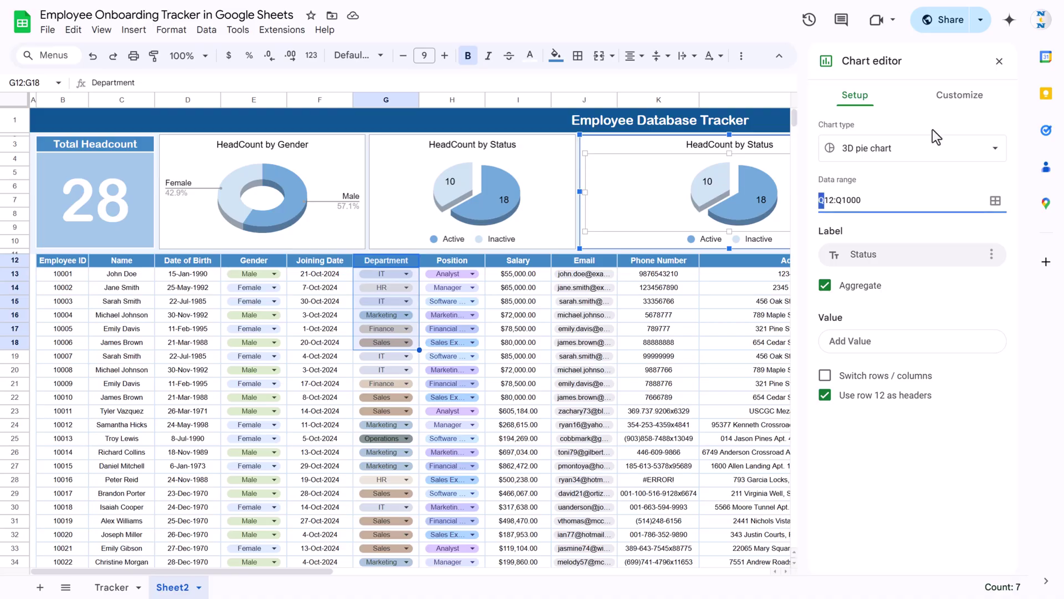
type("G")
key("Right")
key("Right")
key("shift+Right")
type("G")
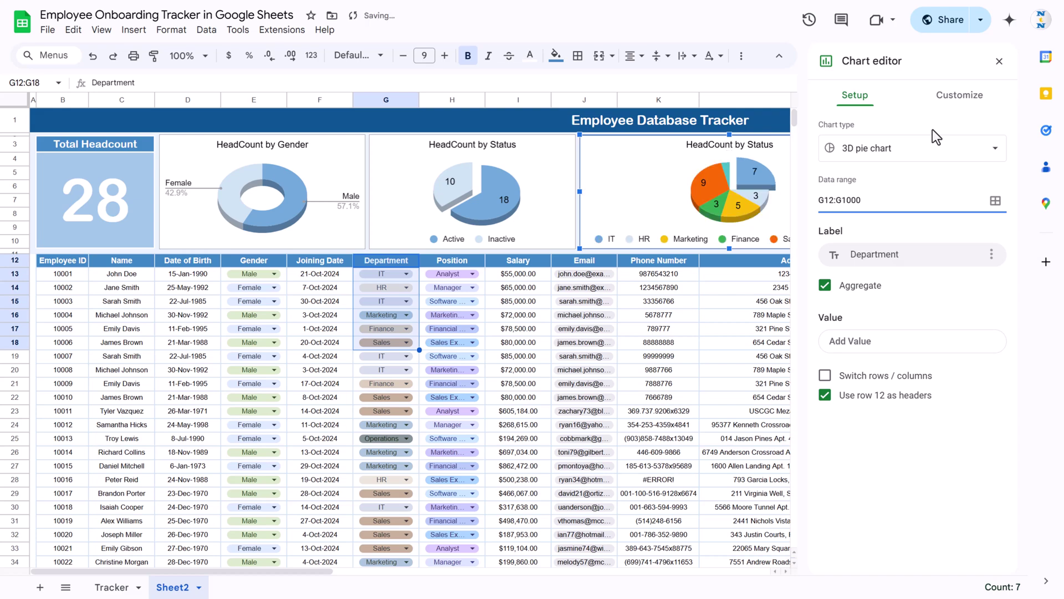
Change the department chart's type from 3D pie to a column chart.
left_click_drag(301, 576, 440, 551)
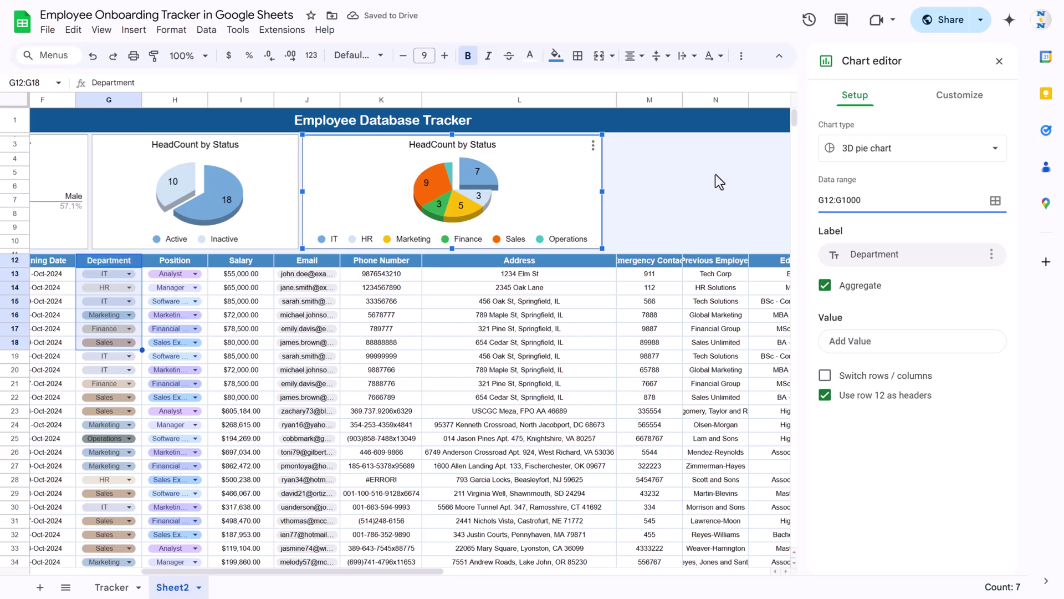
left_click(886, 155)
scroll(896, 396, "down", 1)
scroll(896, 397, "down", 3)
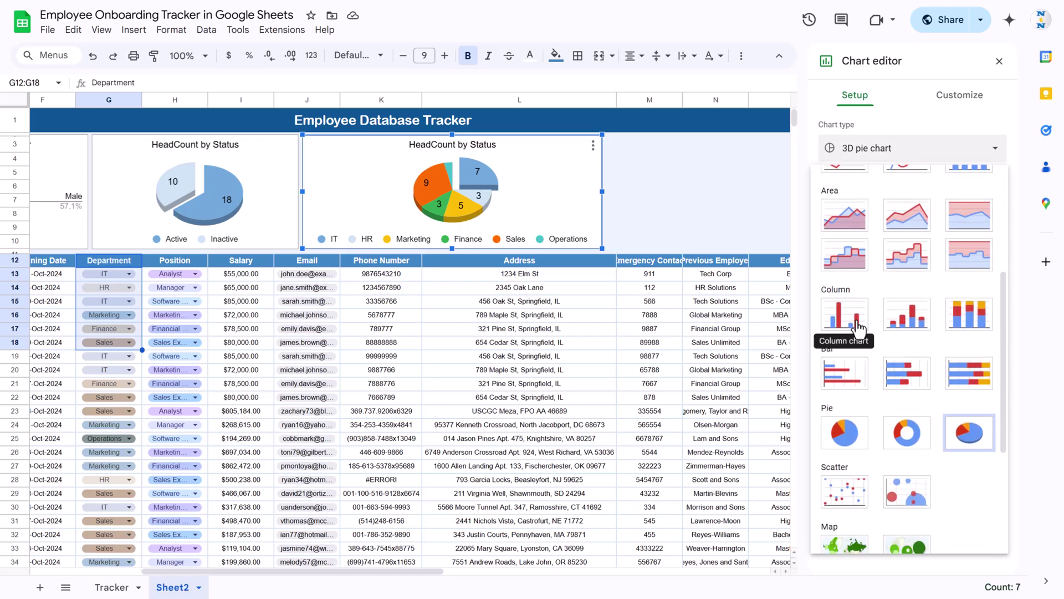
left_click(858, 328)
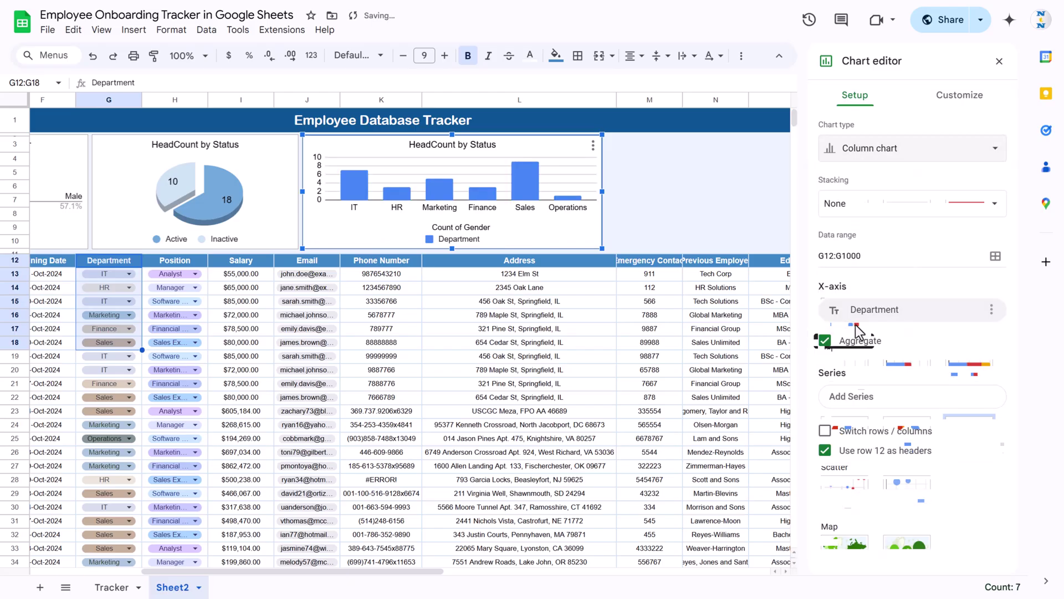
Set the department column chart's legend position to None and delete its horizontal axis title.
left_click(461, 239)
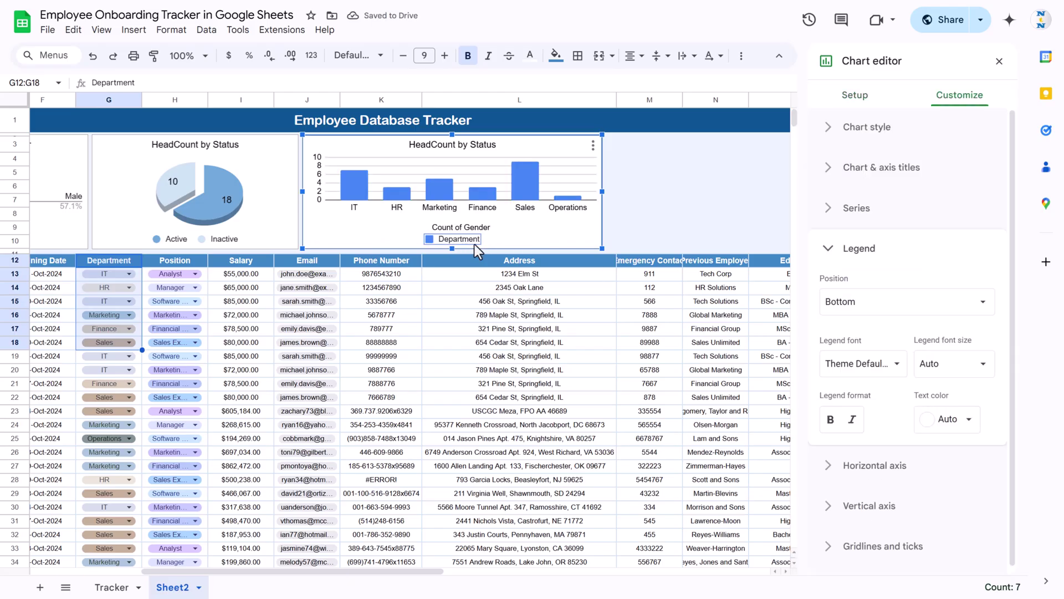
left_click(908, 312)
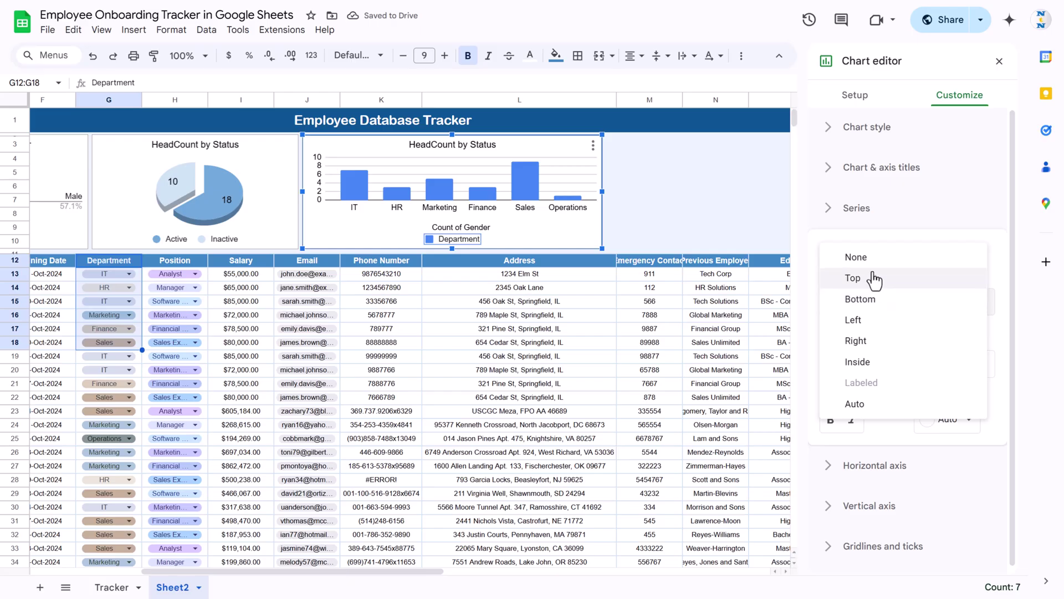
left_click(859, 255)
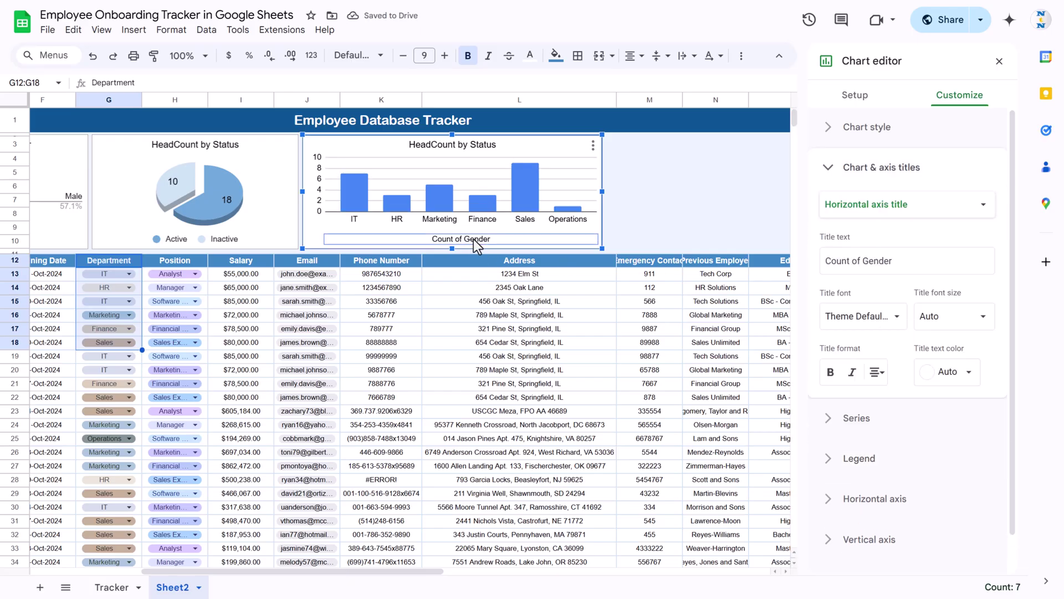
key("Delete")
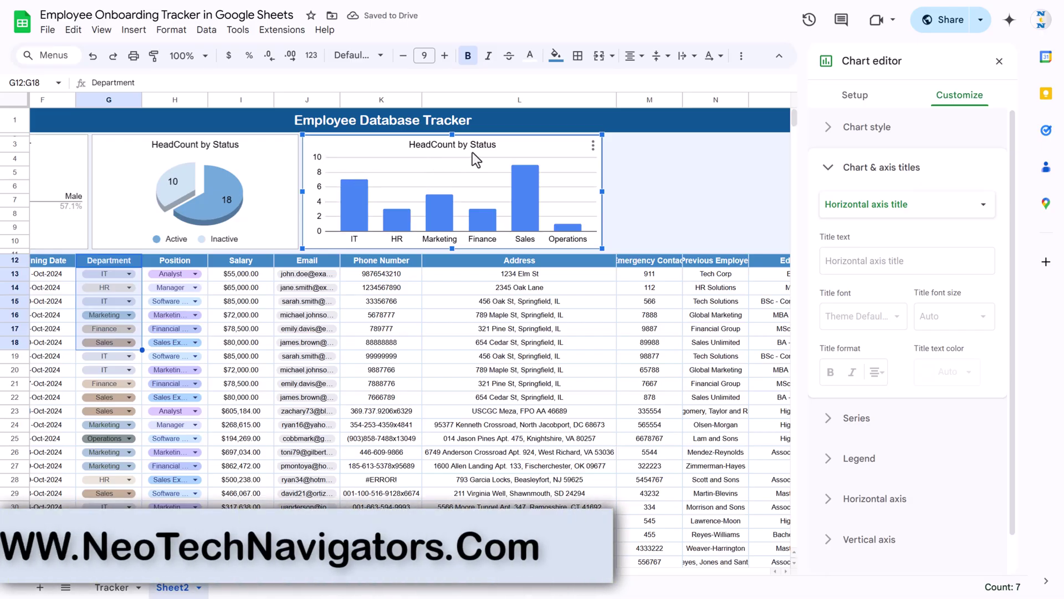
Retitle the column chart as HeadCount by Department.
double_click(500, 145)
type("Department")
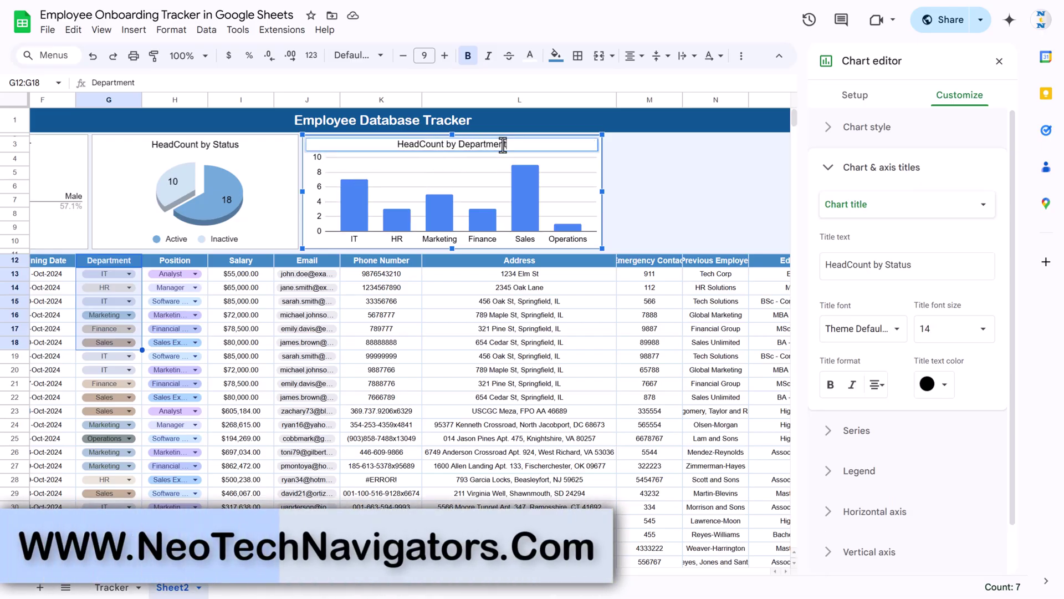
key("Return")
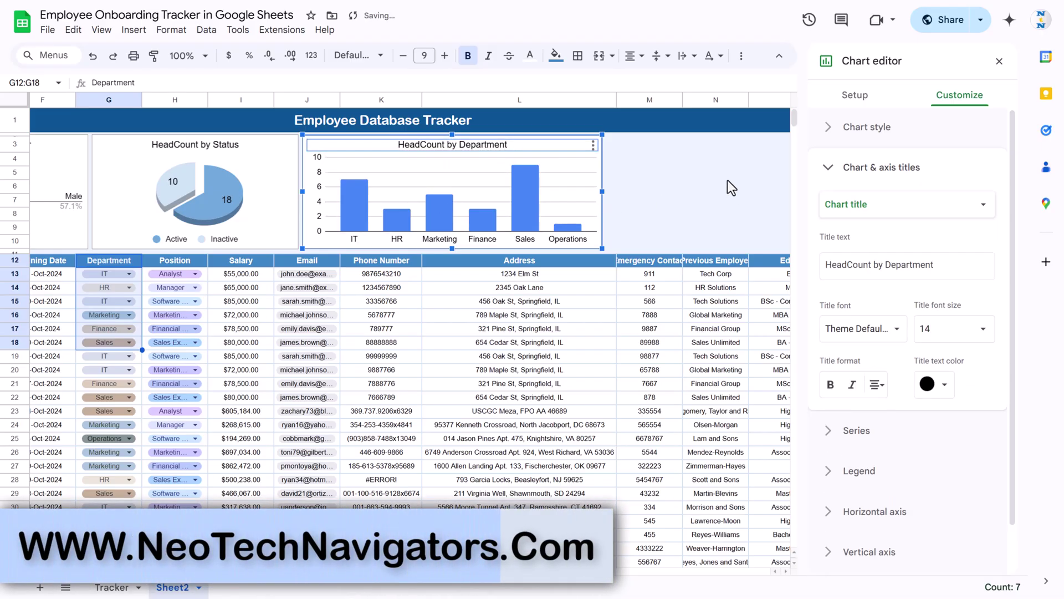
Turn off the department chart's major gridlines on the vertical axis and fill the Department series with light blue.
left_click(582, 187)
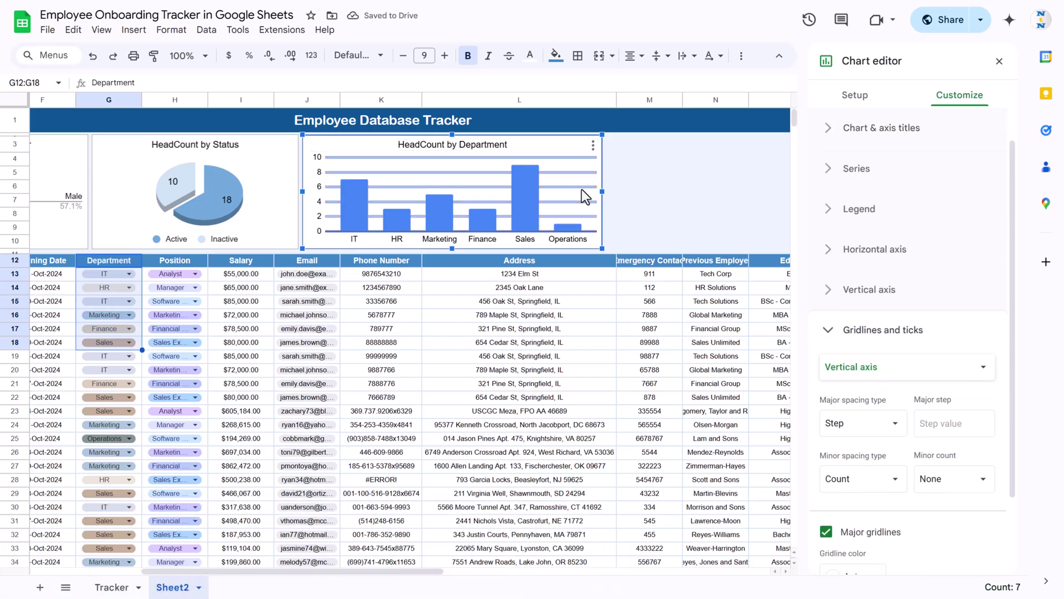
left_click(826, 532)
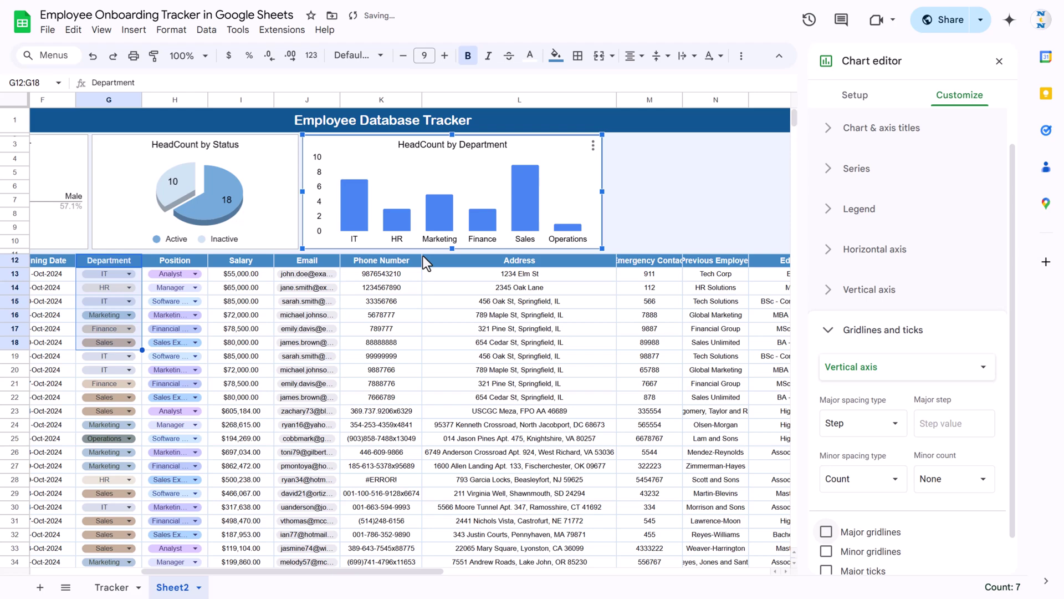
left_click(526, 194)
left_click(897, 296)
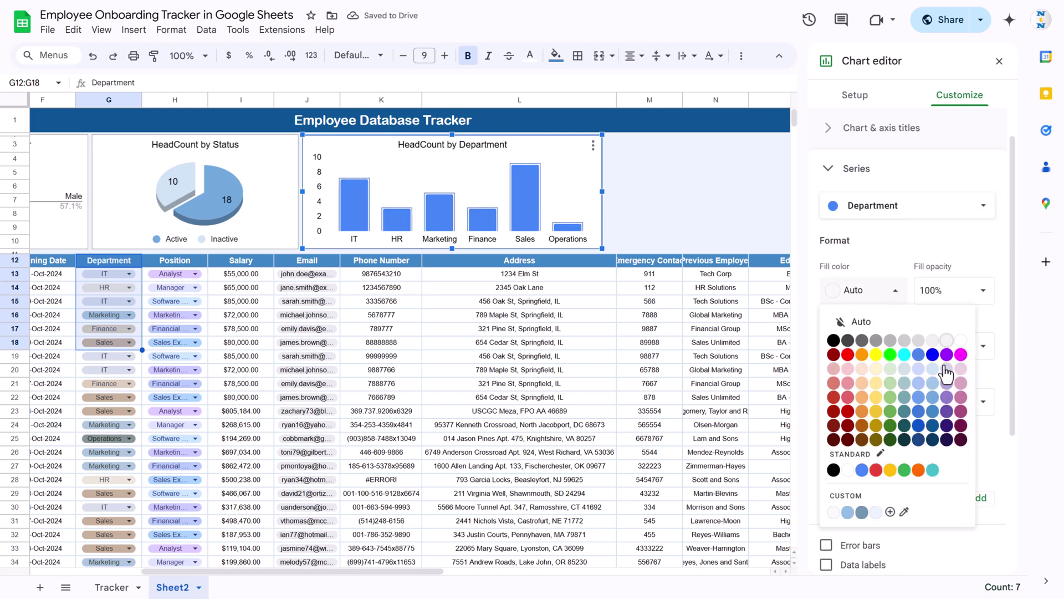
left_click(942, 404)
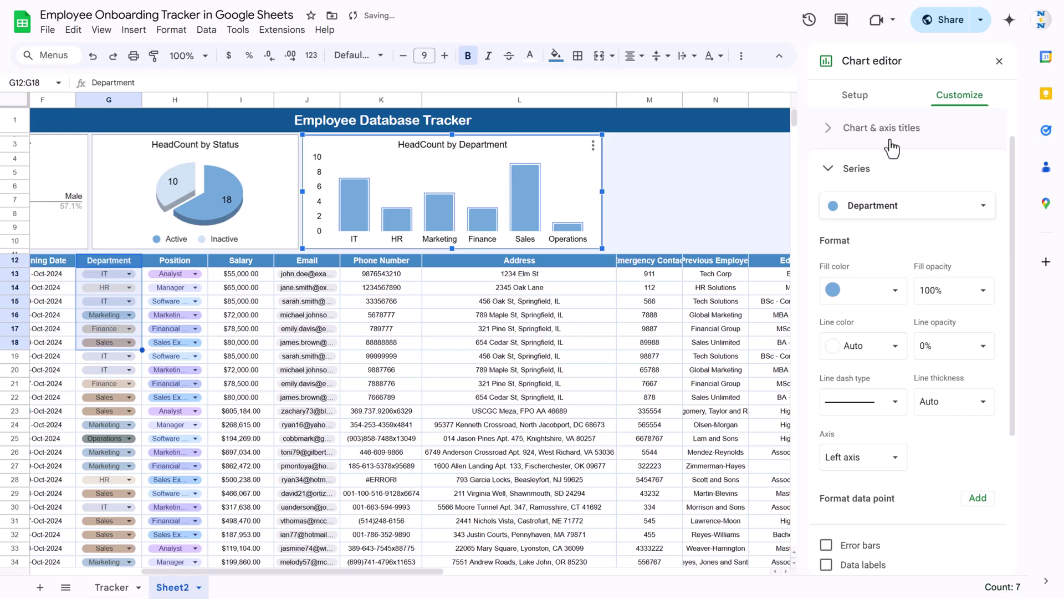
Enable the 3D chart style for the department column chart.
left_click(956, 104)
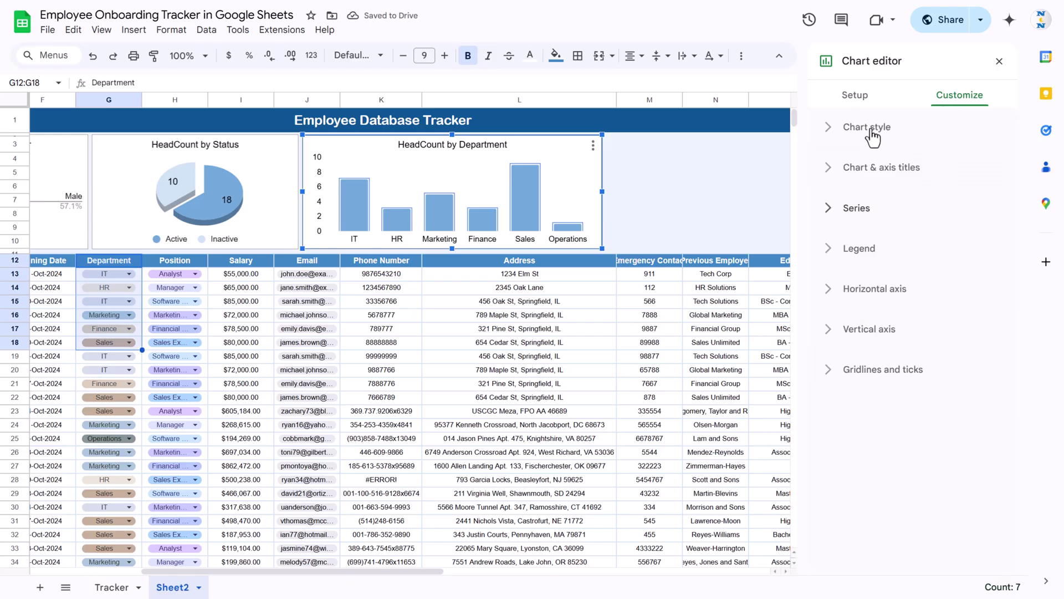
left_click(922, 129)
left_click(827, 308)
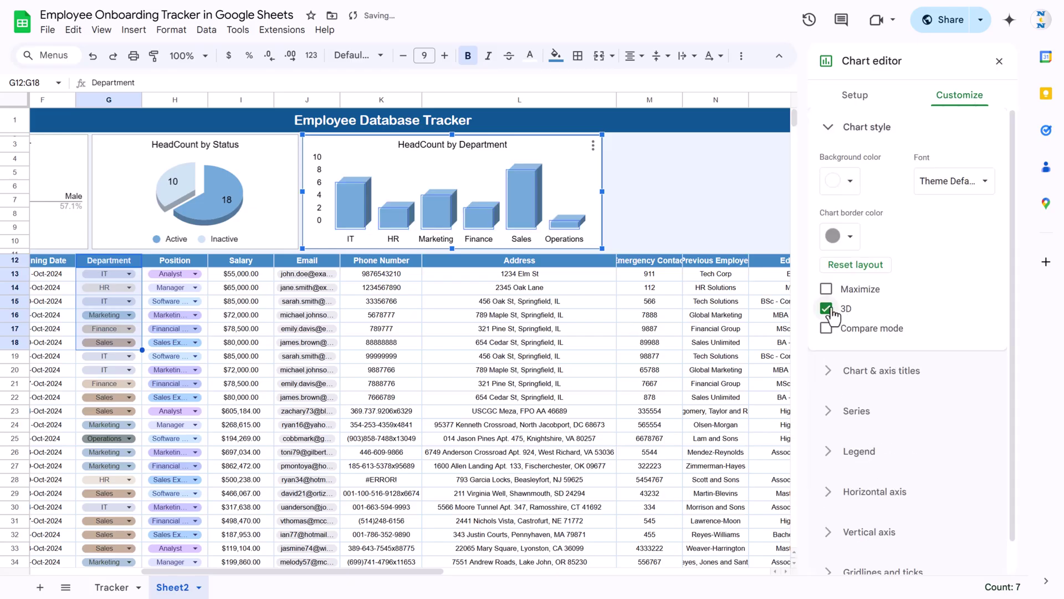
left_click(643, 175)
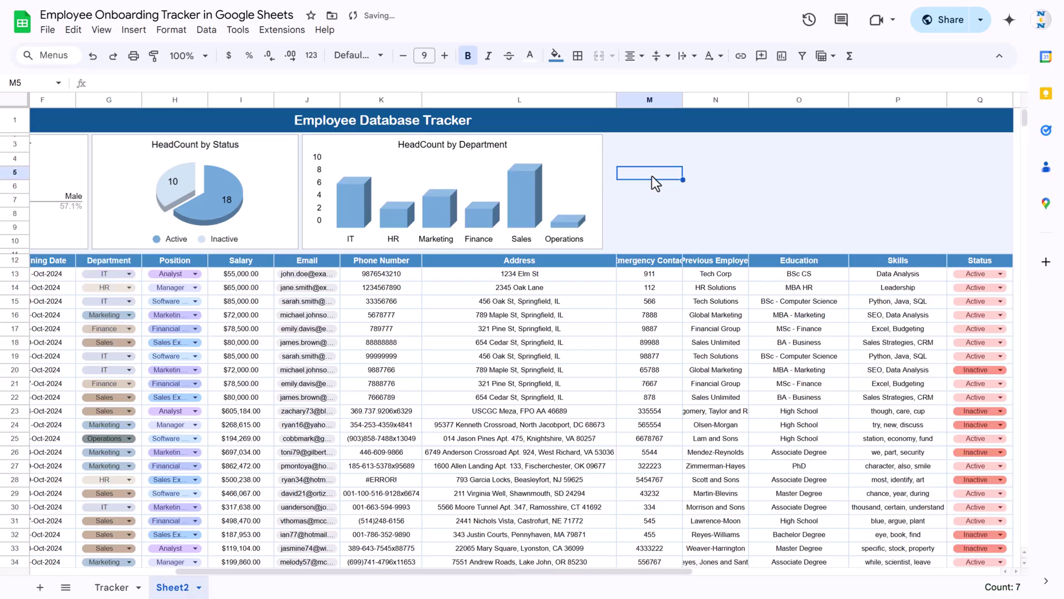
Enable data labels for the Department series of the department chart and close the chart editor.
left_click(453, 207)
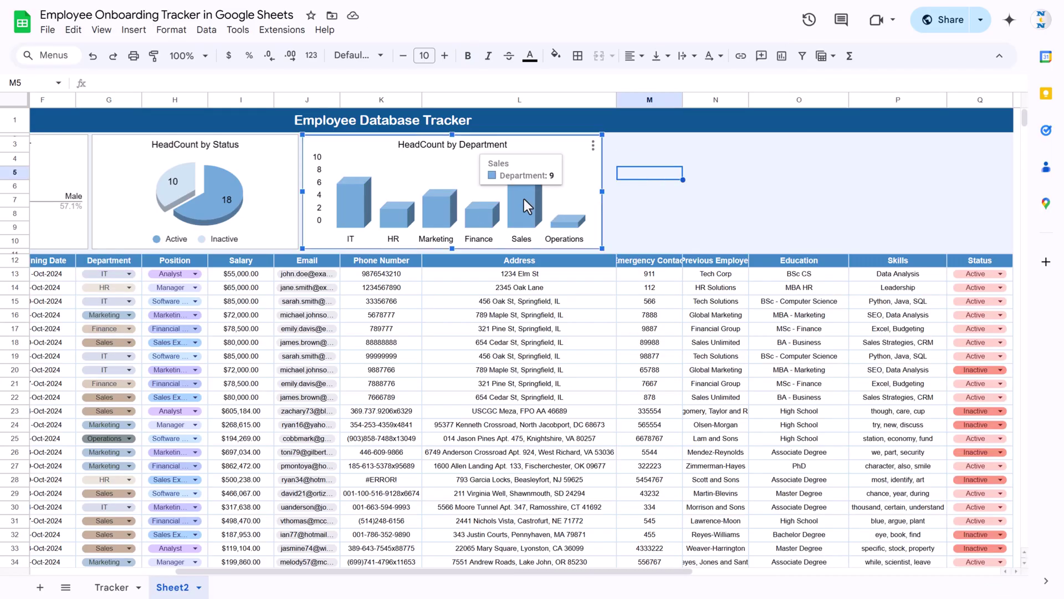
double_click(563, 144)
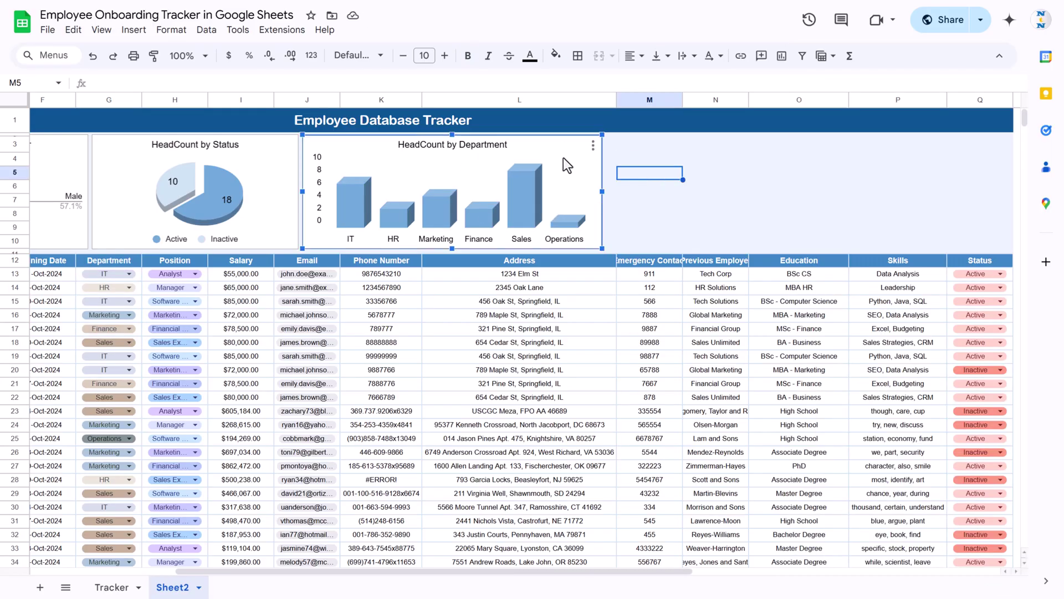
left_click(527, 182)
left_click(856, 169)
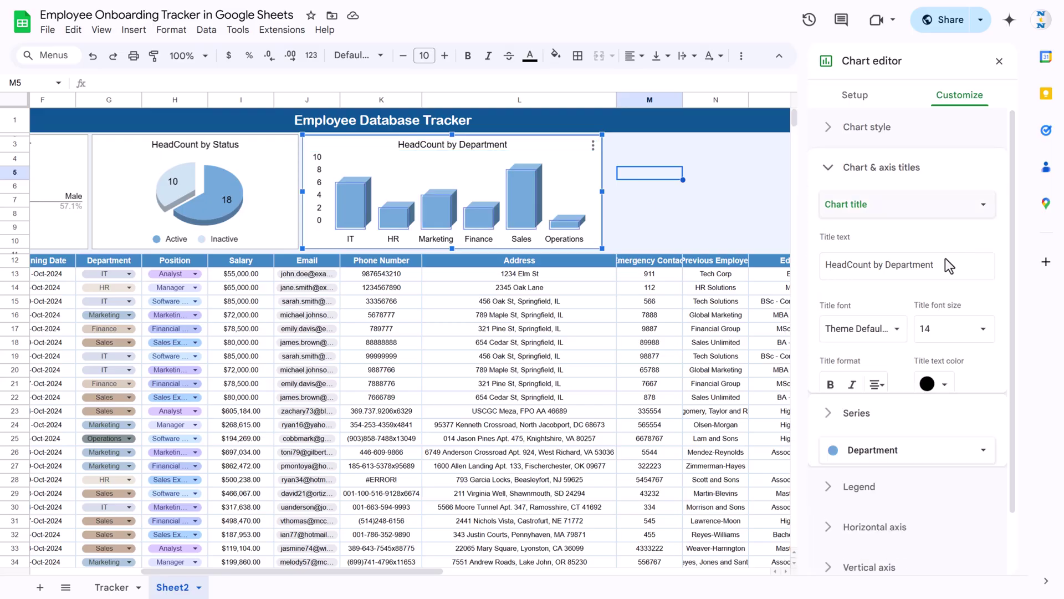
left_click(862, 169)
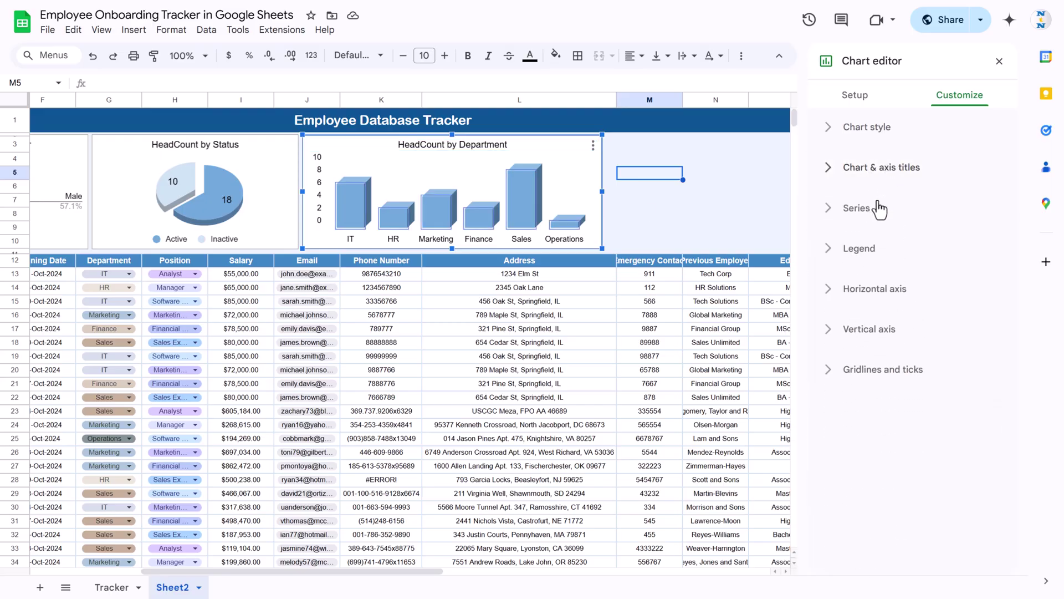
left_click(853, 208)
scroll(900, 413, "down", 5)
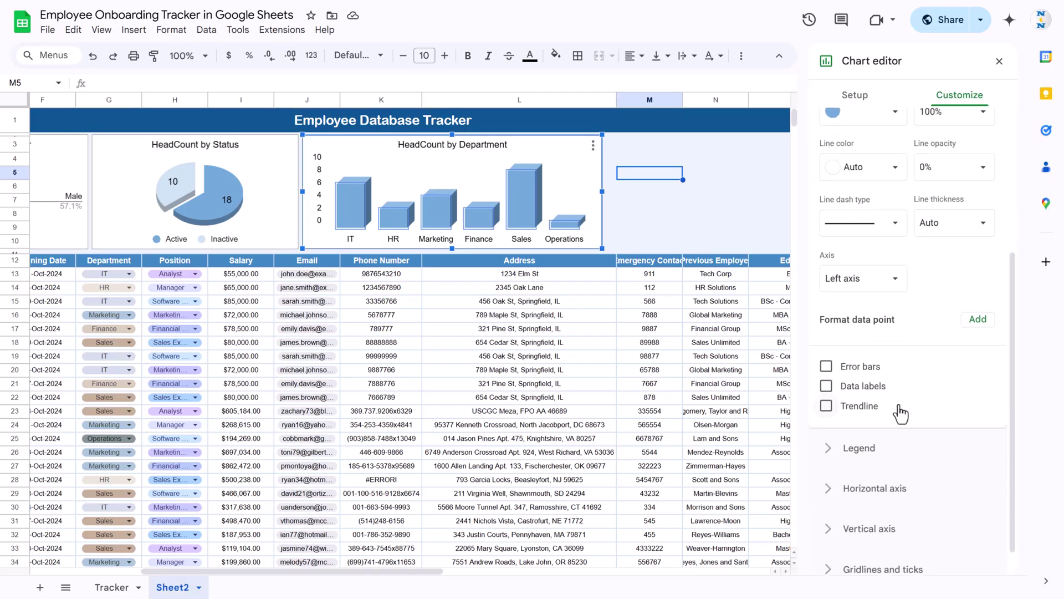
left_click(827, 387)
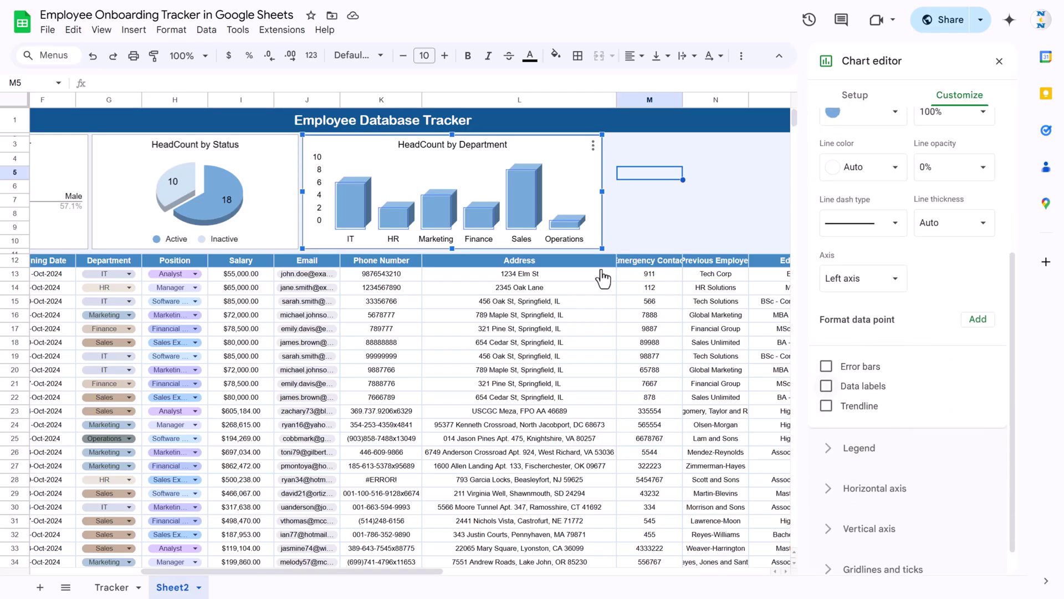
left_click(999, 61)
left_click(702, 176)
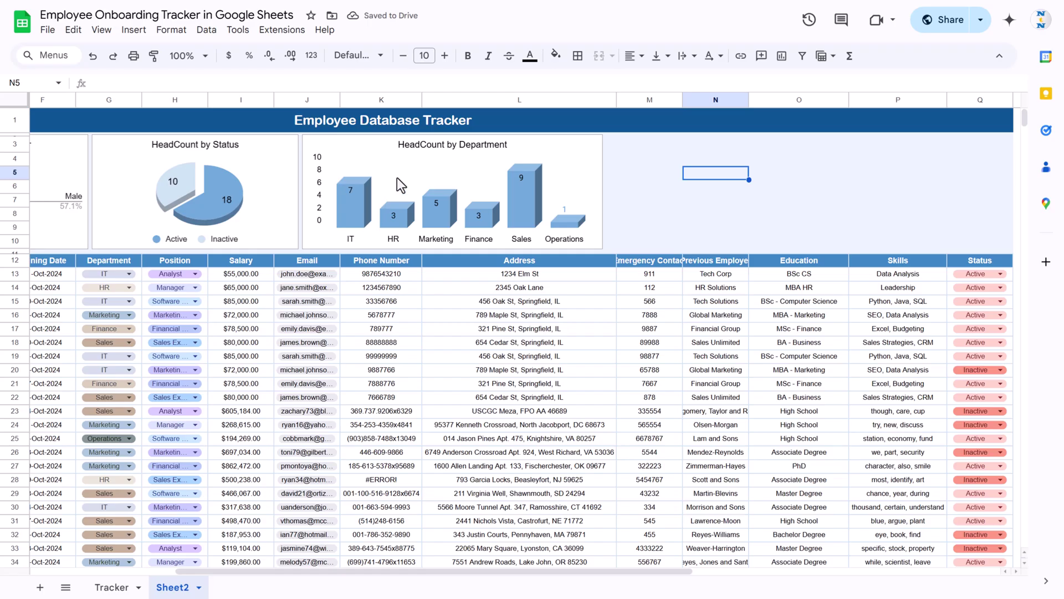
left_click(697, 205)
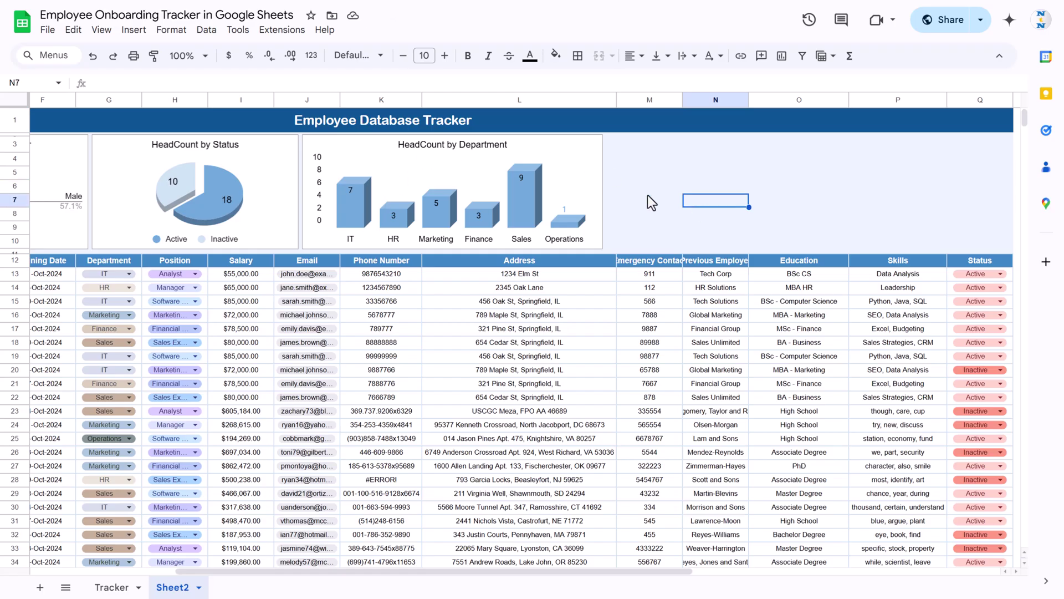
Duplicate the HeadCount by Department chart at cell M3 on Sheet2, after checking the Tracker sheet's position chart for reference.
left_click(546, 148)
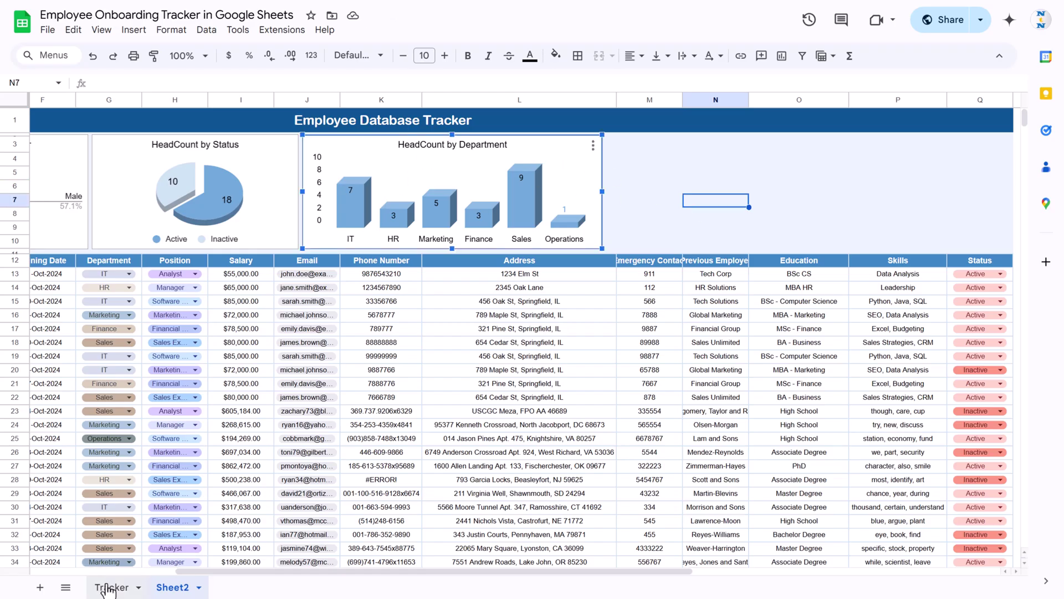
key("ctrl+Page_Up")
left_click(910, 160)
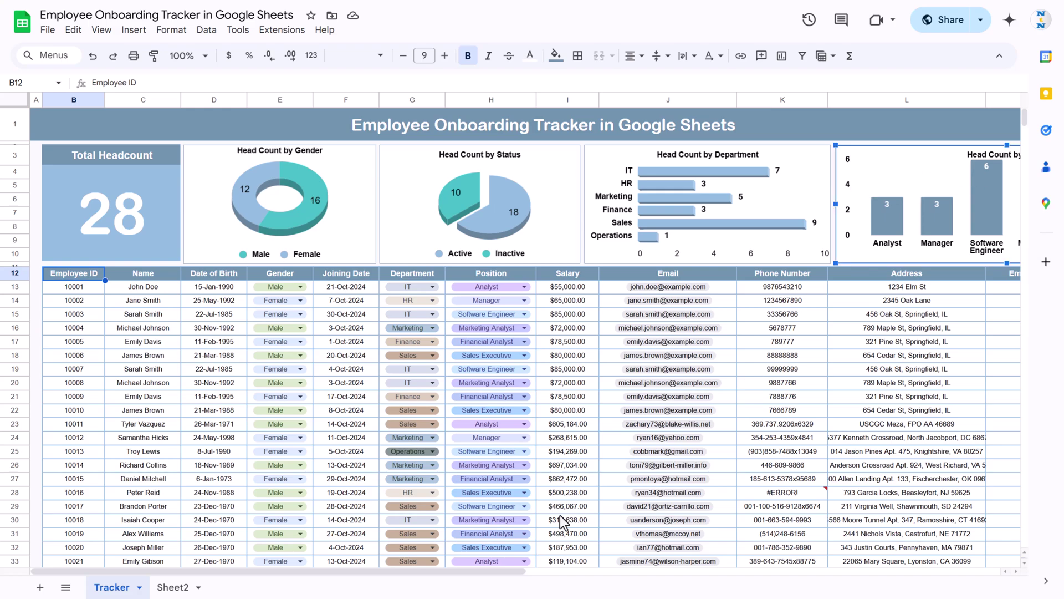
left_click_drag(411, 570, 546, 585)
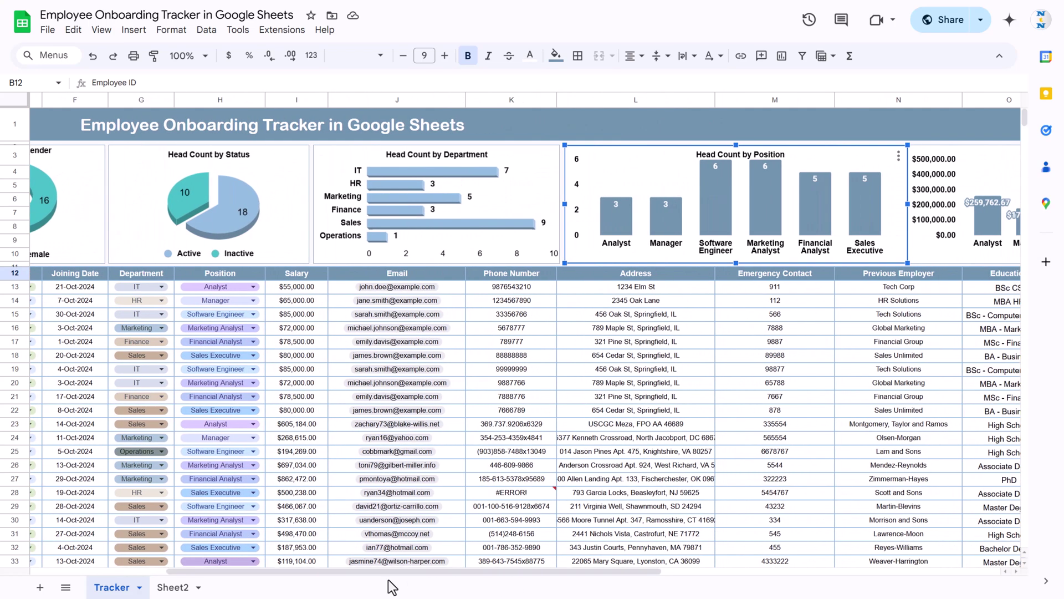
left_click(173, 586)
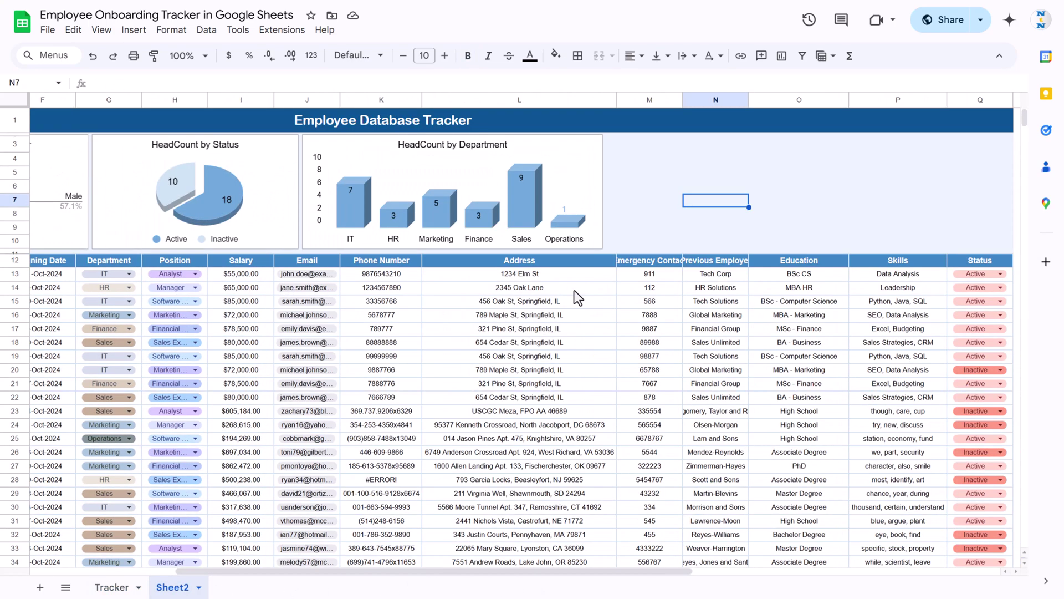
left_click(633, 145)
key("ctrl+v")
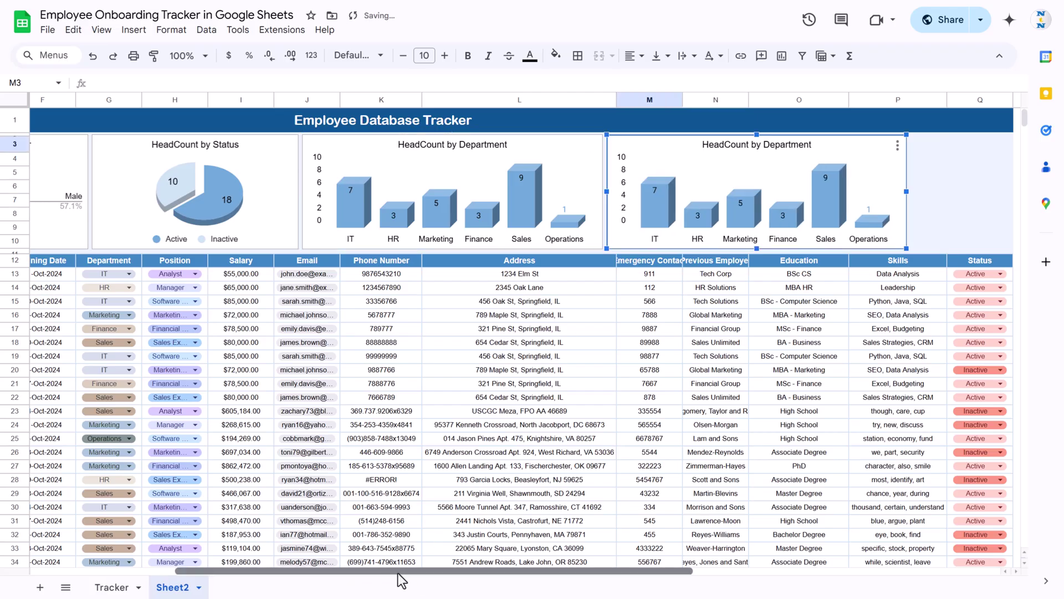
Narrow the HeadCount by Gender chart so that its right edge falls within column F.
left_click_drag(399, 577, 292, 400)
left_click(306, 178)
left_click(310, 161)
left_click_drag(334, 191, 296, 193)
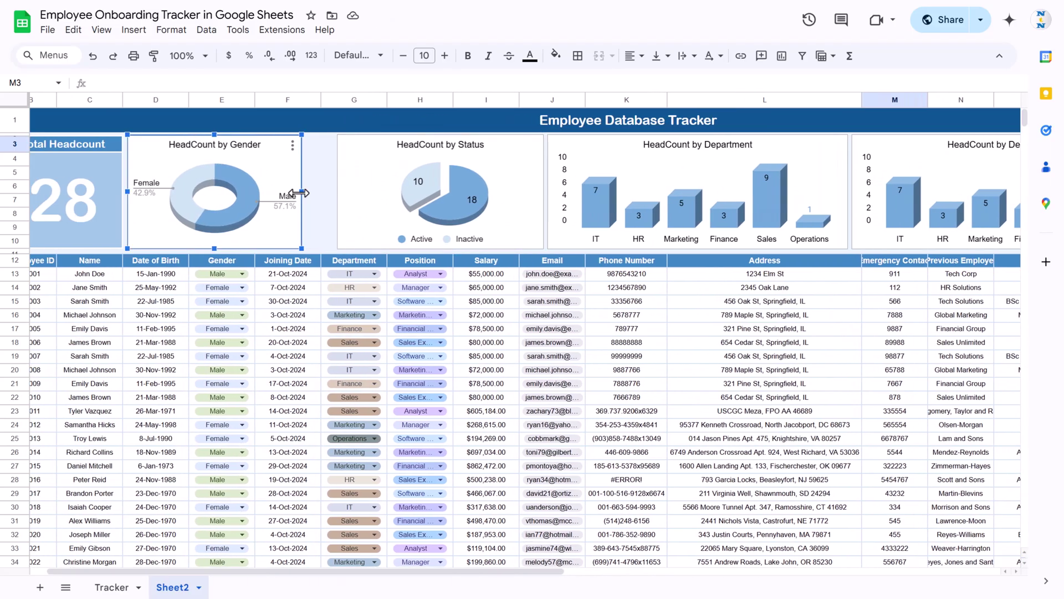
Move the HeadCount by Status chart next to the gender chart and narrow it to end within column I.
left_click(396, 164)
left_click_drag(396, 164, 361, 164)
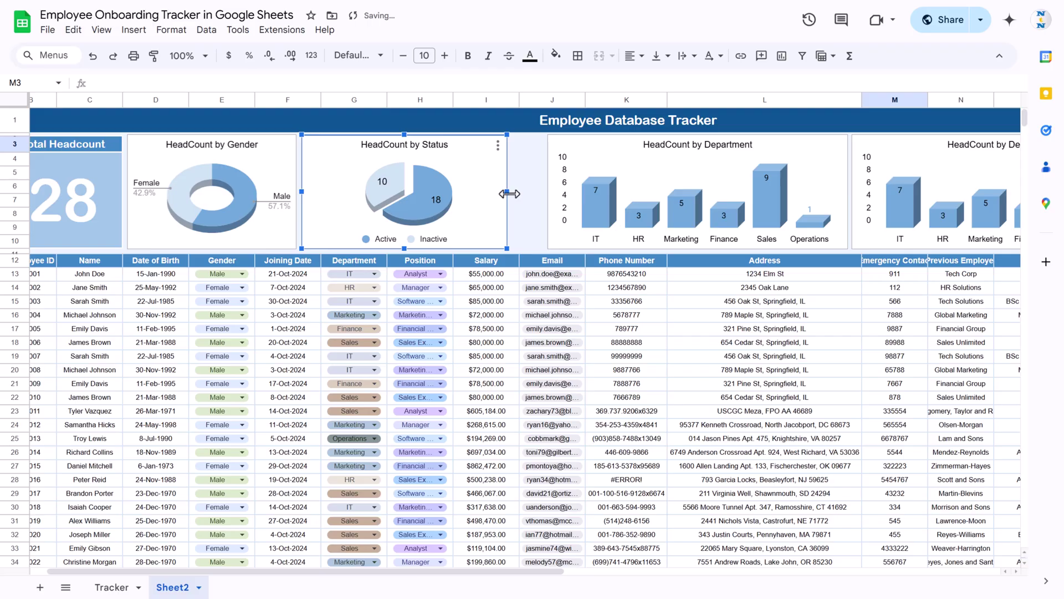
left_click_drag(508, 193, 470, 194)
Move the HeadCount by Department chart next to the status chart and narrow it to end within column L.
left_click(533, 172)
left_click(609, 154)
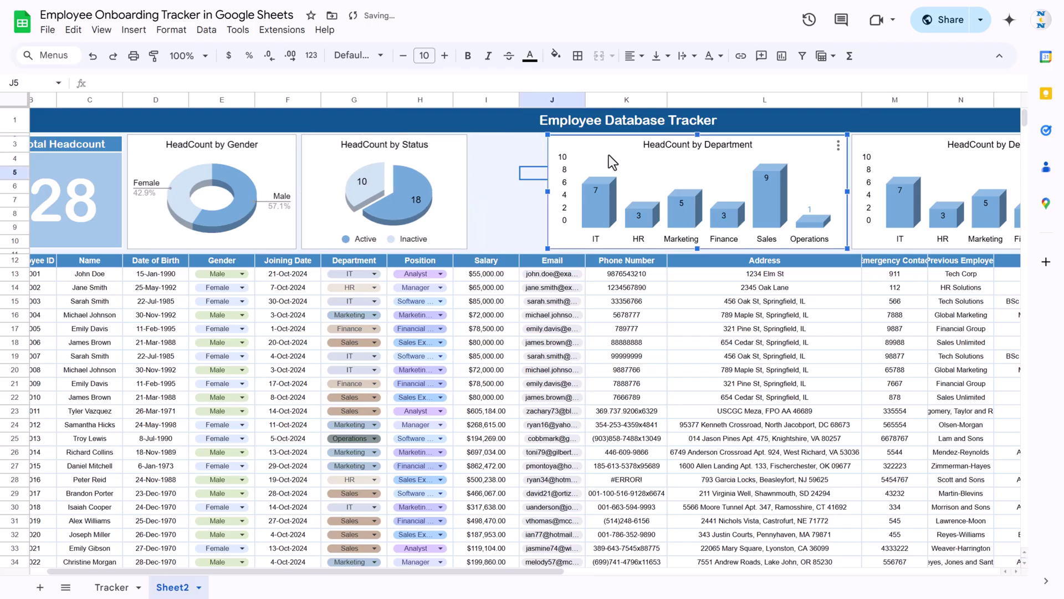
left_click_drag(608, 154, 518, 155)
left_click_drag(769, 191, 718, 191)
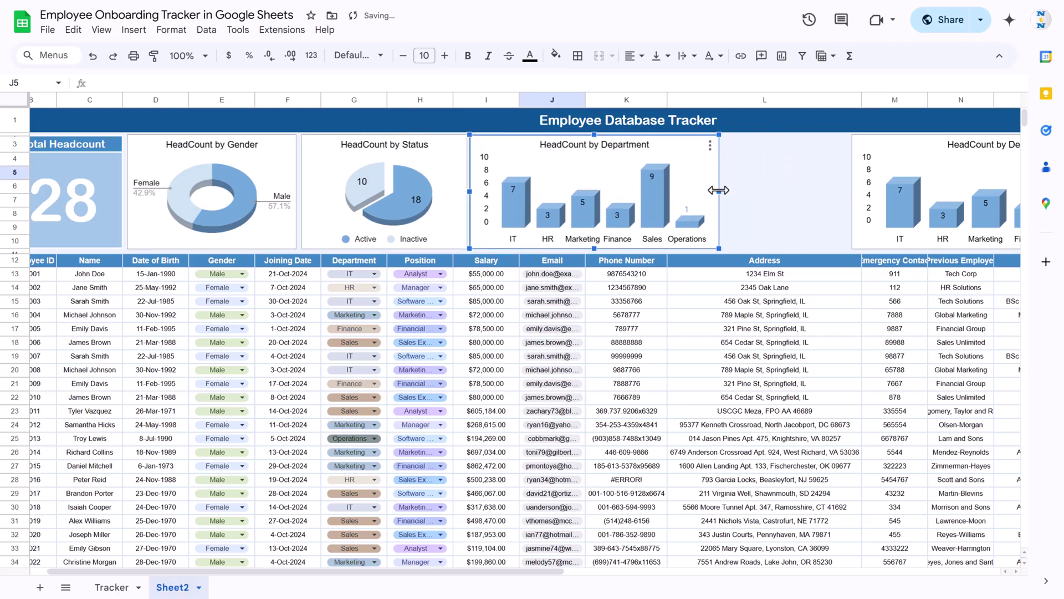
Move the duplicated department chart beside the original one and narrow it to end within column N.
left_click_drag(857, 166, 730, 167)
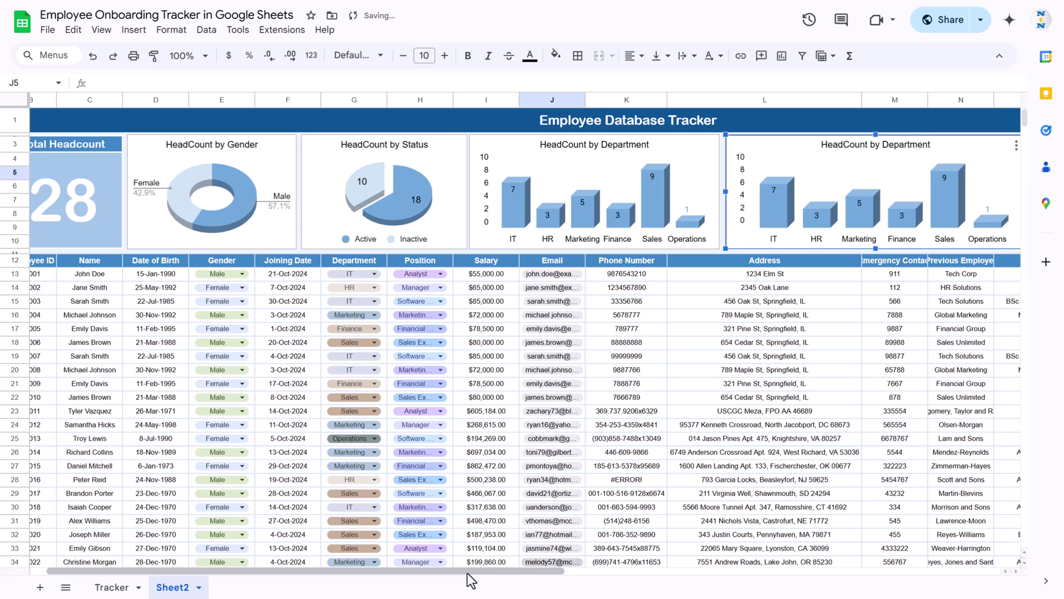
left_click_drag(468, 577, 655, 488)
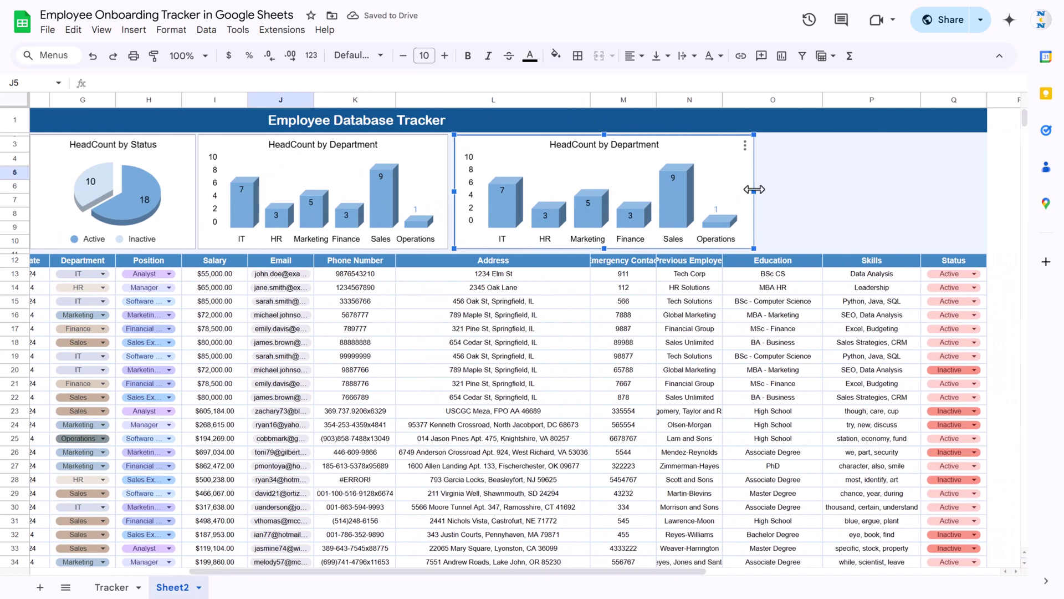
left_click_drag(754, 189, 703, 191)
Set the duplicated department chart's data range to H12:H1000, the Position column, and close the chart editor.
double_click(682, 156)
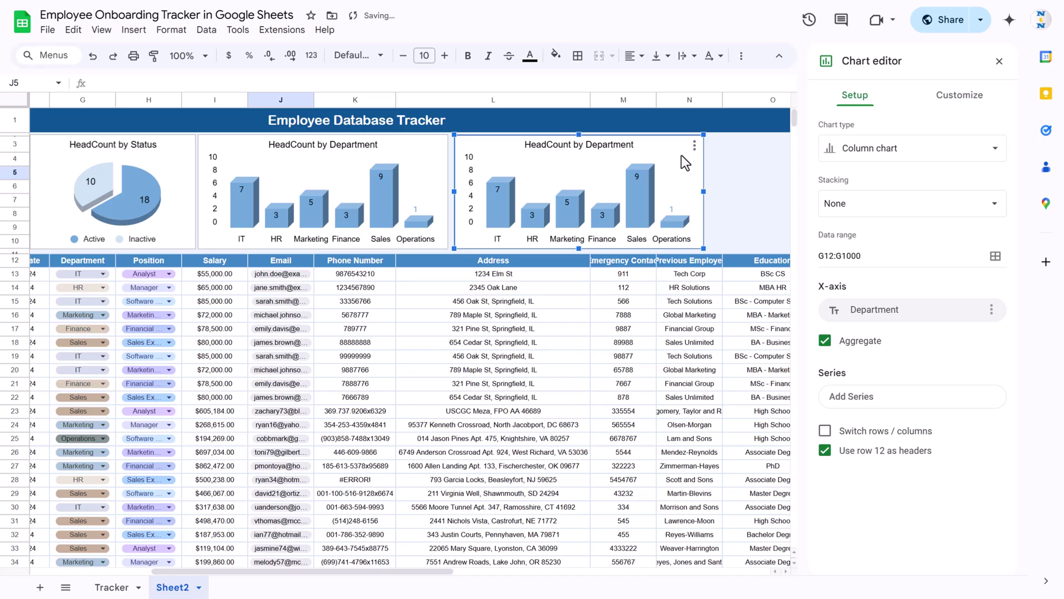
left_click(149, 268)
left_click(149, 100)
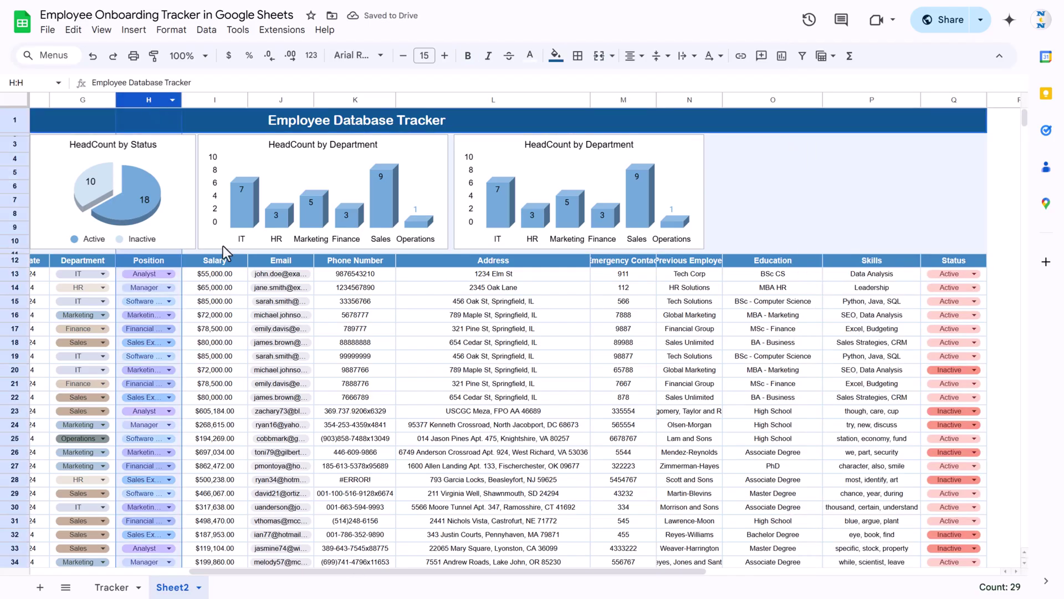
left_click(220, 318)
double_click(686, 157)
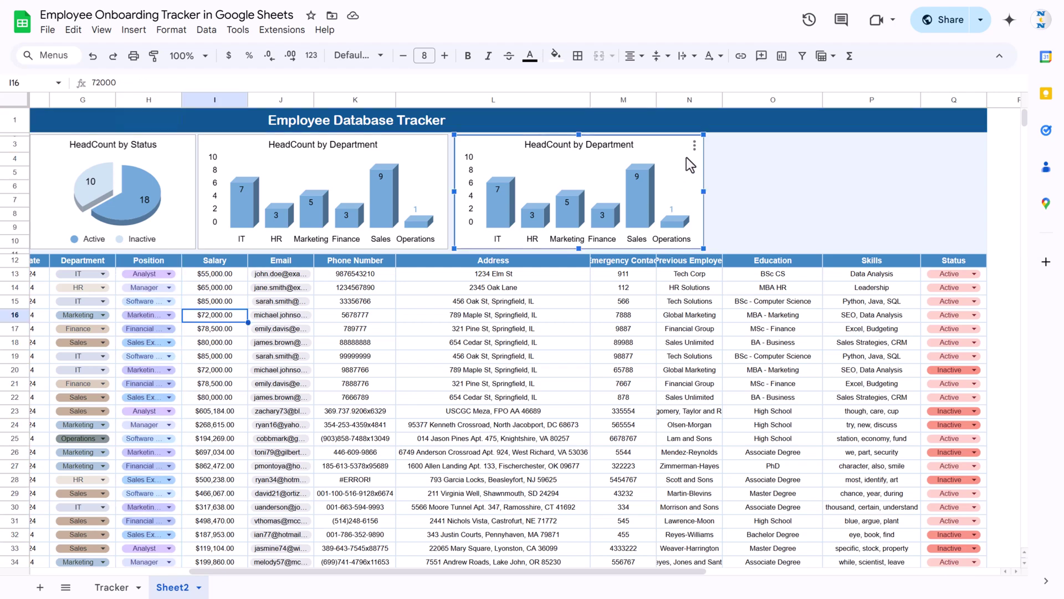
left_click(819, 260)
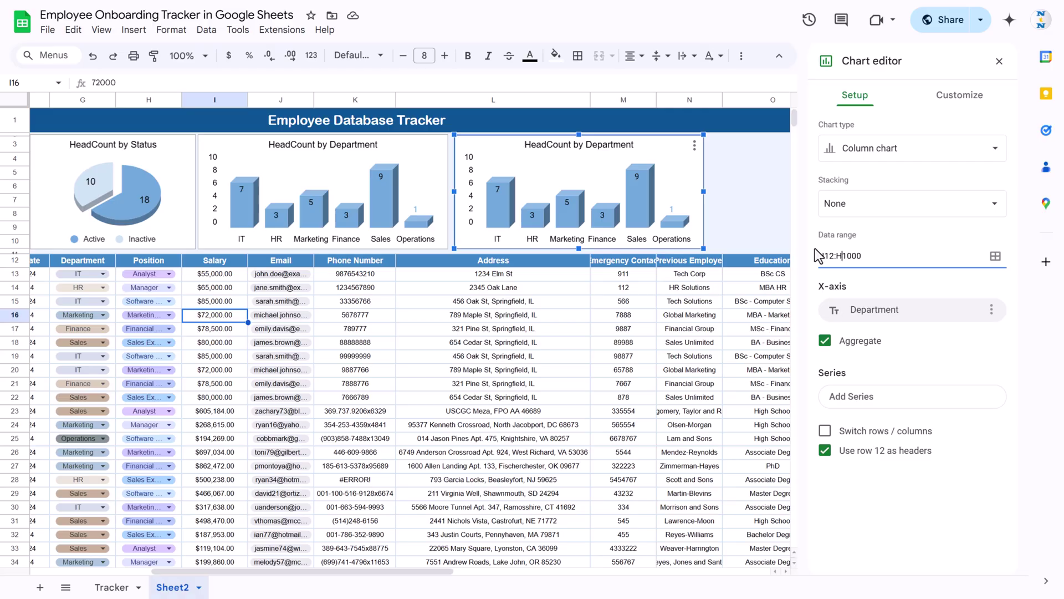
left_click(999, 61)
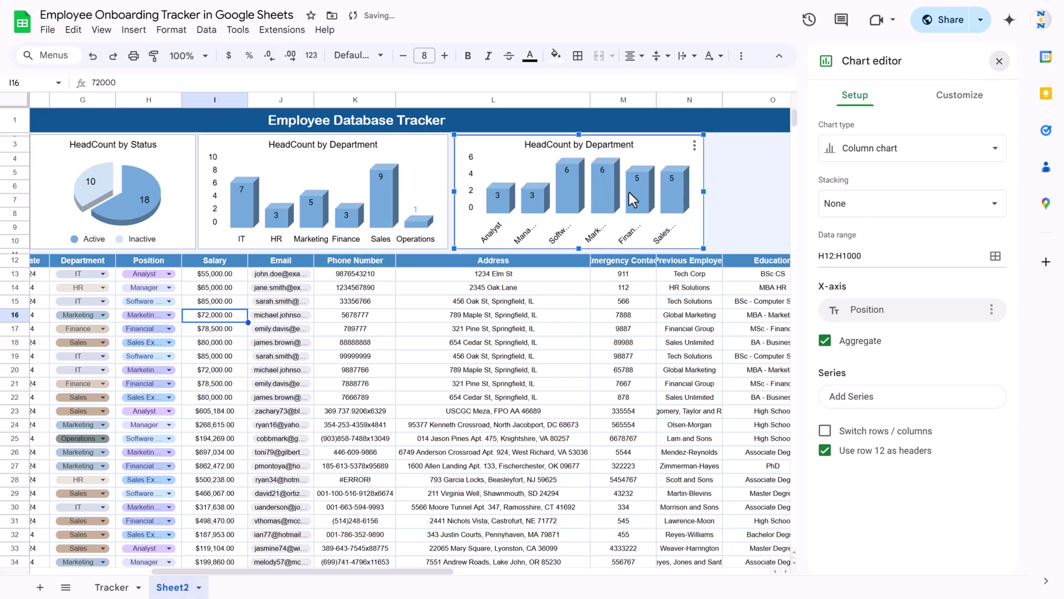
Shorten the duplicated chart's plot area to leave room for the position labels, and turn off its 3D style.
double_click(667, 161)
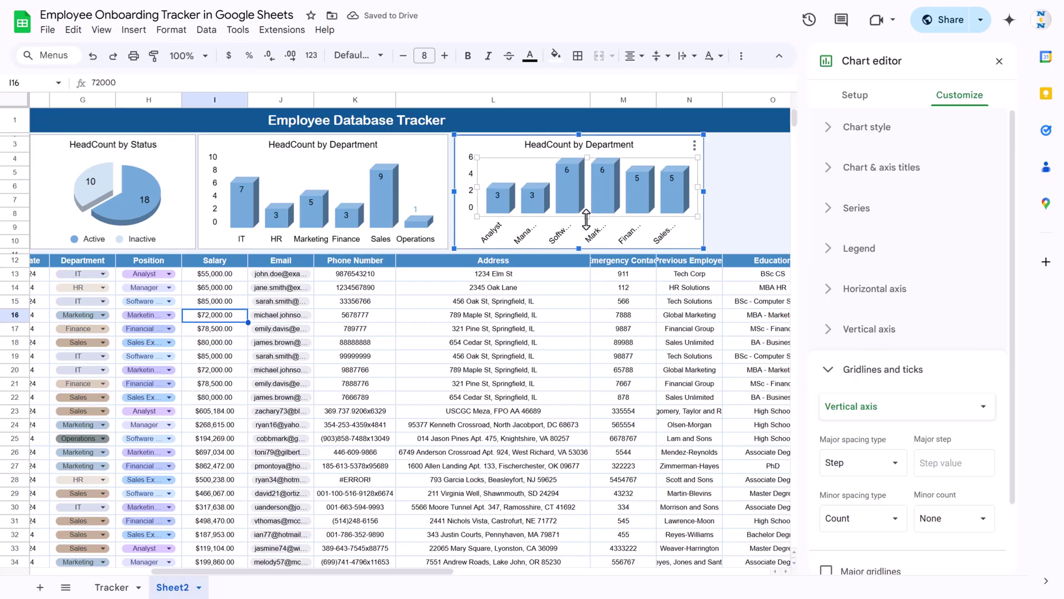
mouse_move(587, 213)
left_mouse_down()
mouse_move(588, 222)
mouse_move(587, 208)
left_mouse_up()
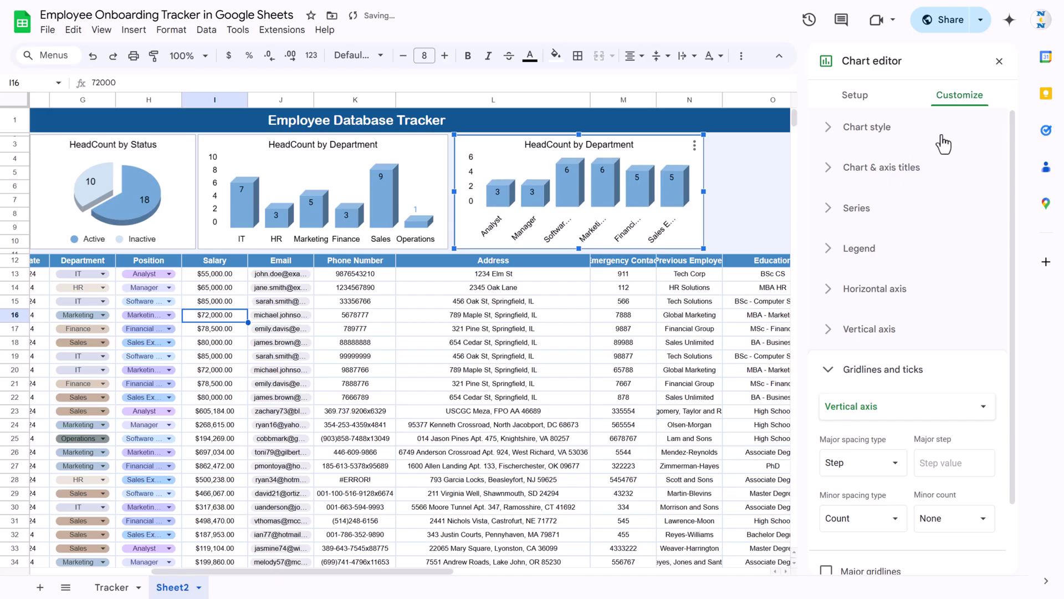
left_click(887, 136)
left_click(839, 311)
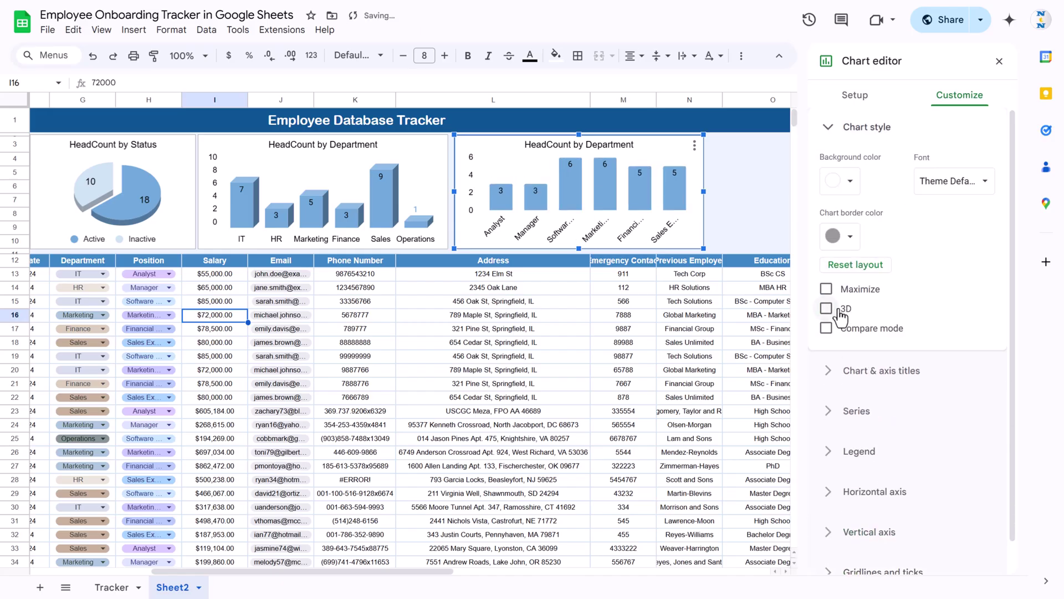
left_click(651, 230)
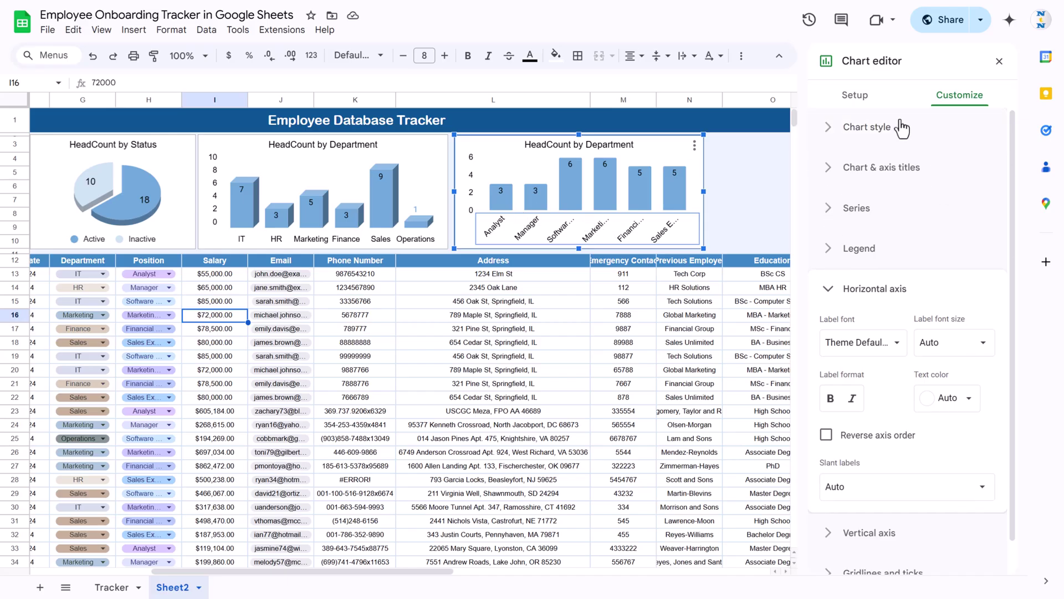
Change the duplicated position-data chart from columns to a standard bar chart and close the chart editor.
left_click(868, 101)
left_click(886, 157)
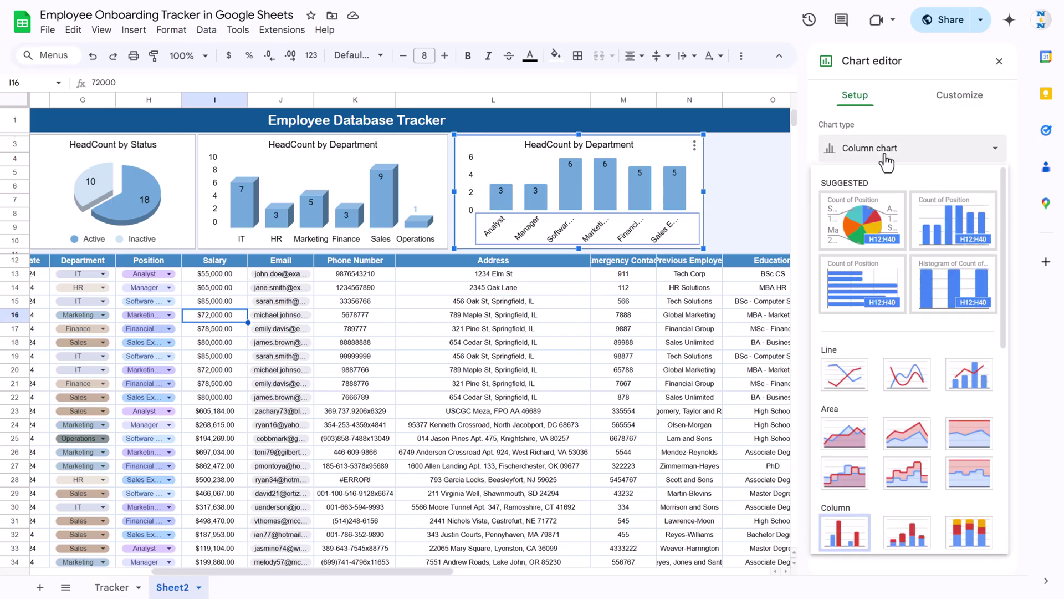
scroll(872, 471, "down", 5)
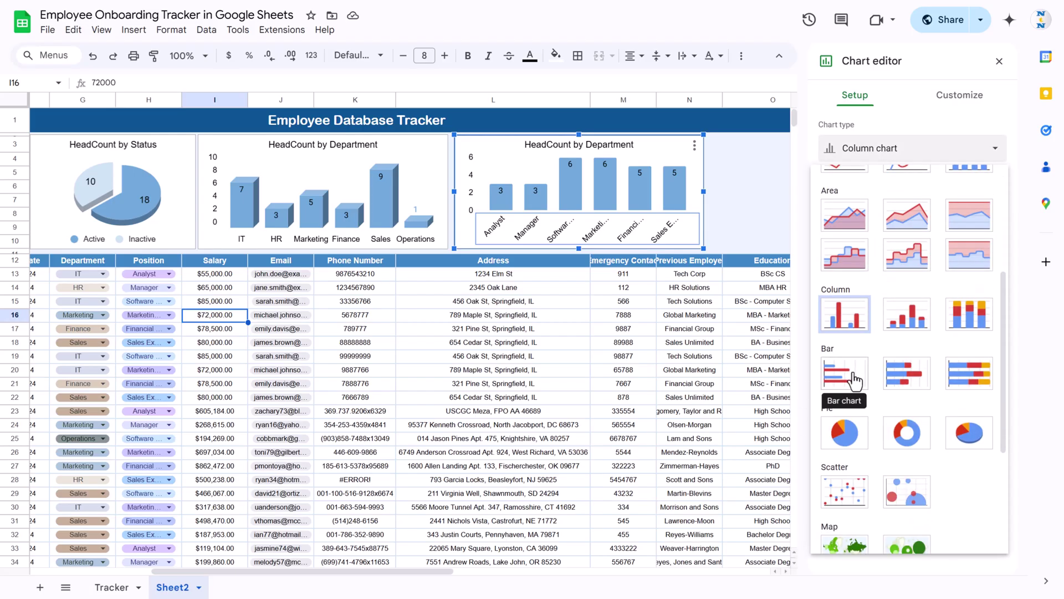
left_click(853, 375)
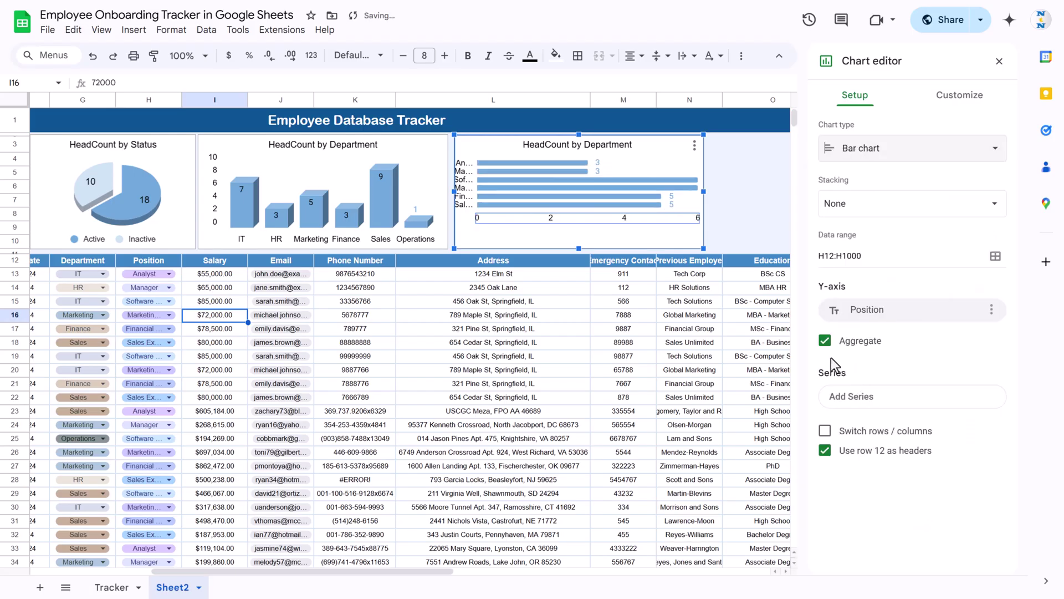
left_click(999, 61)
Resize the bar chart's plot area so the full position names fit, and remove its horizontal axis labels.
double_click(480, 175)
left_click_drag(480, 175, 538, 185)
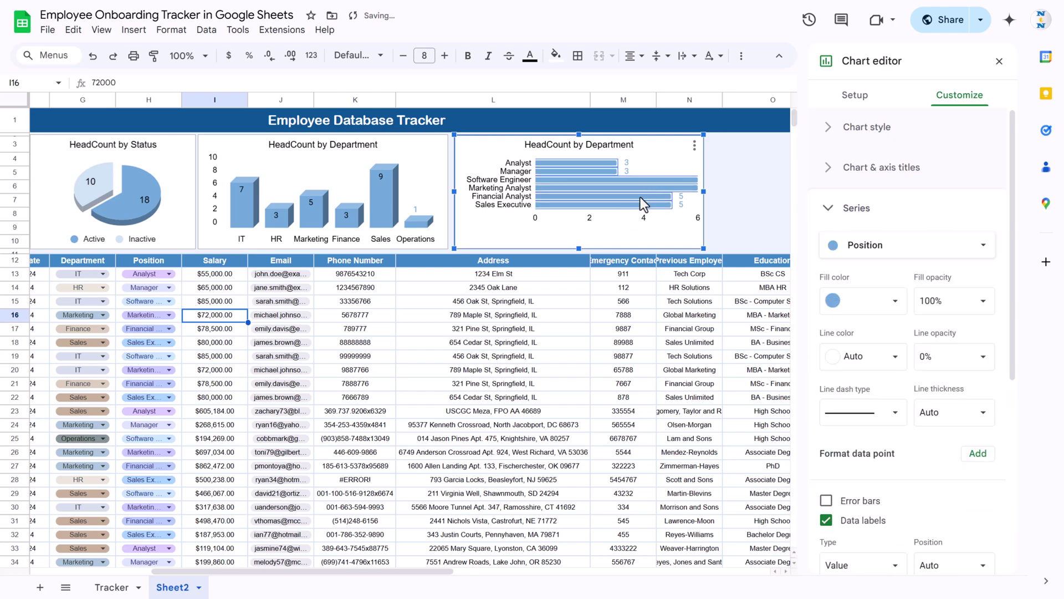
left_click(594, 169)
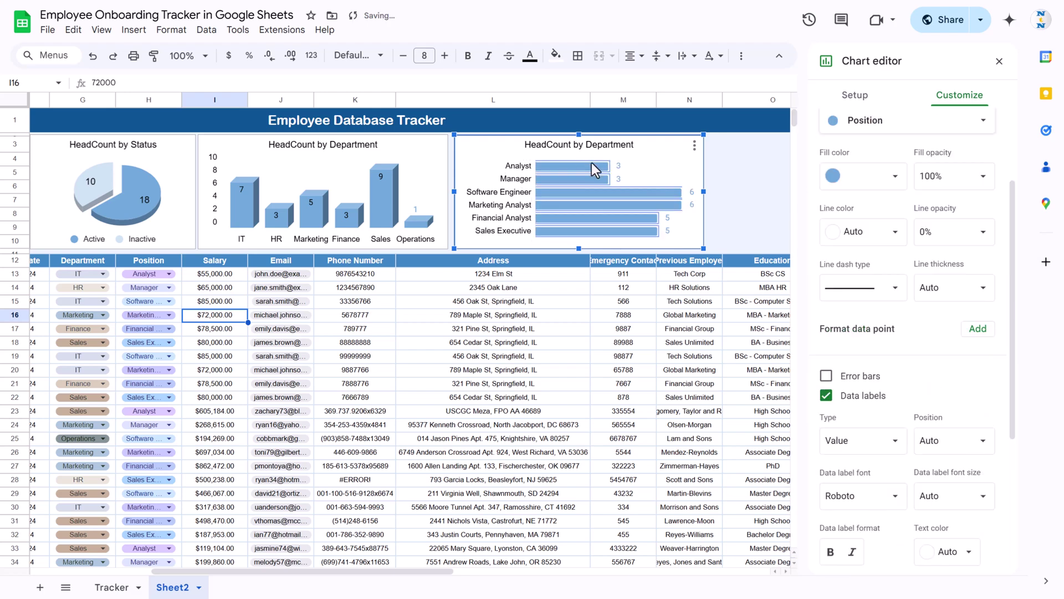
left_click(656, 170)
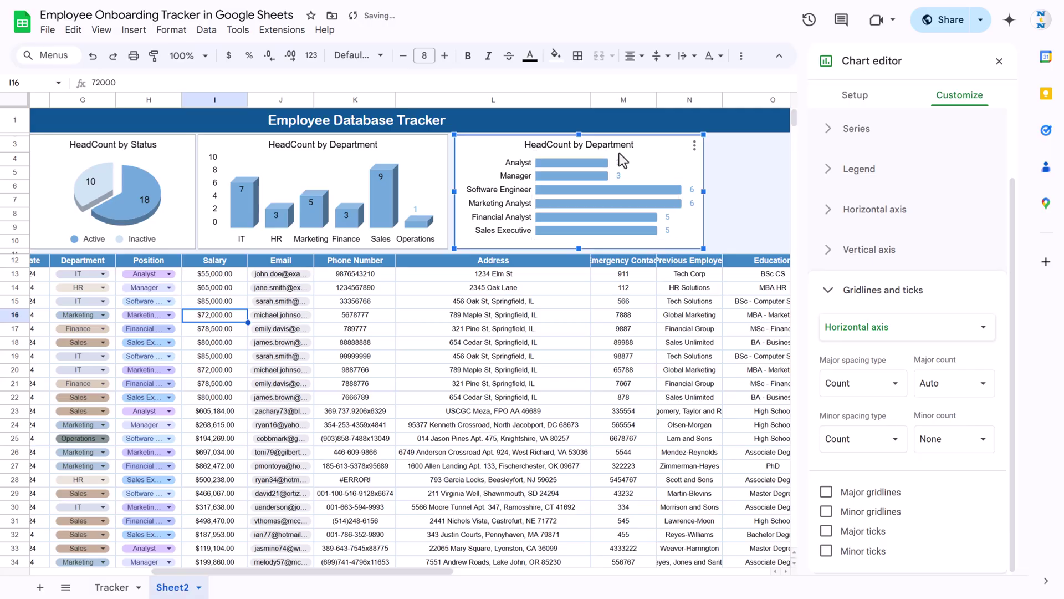
Change the bar chart's title to "HeadCount by Position" and close the chart editor.
double_click(660, 145)
type("Position")
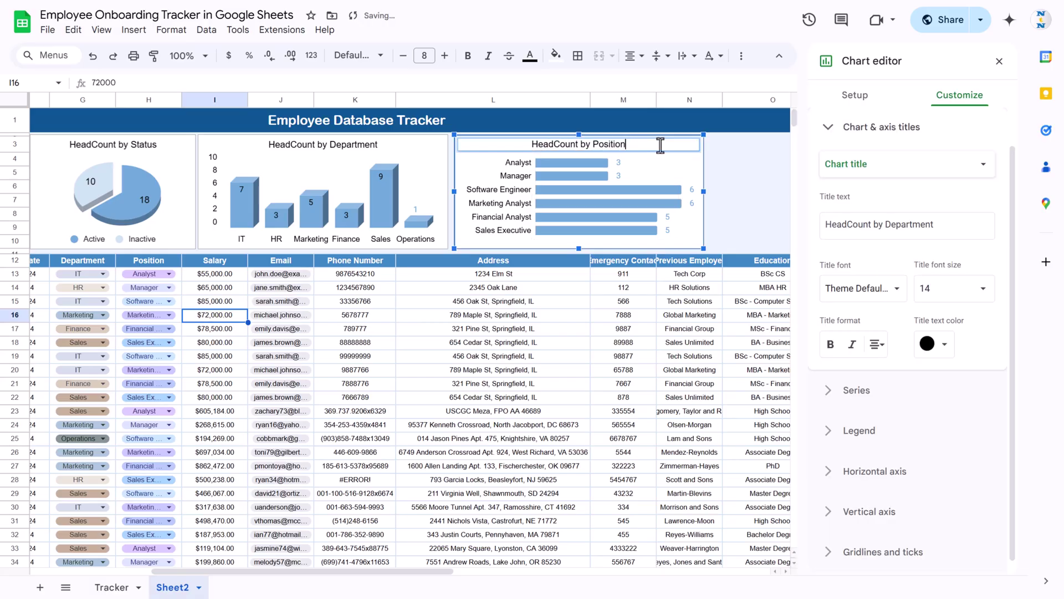
key("Return")
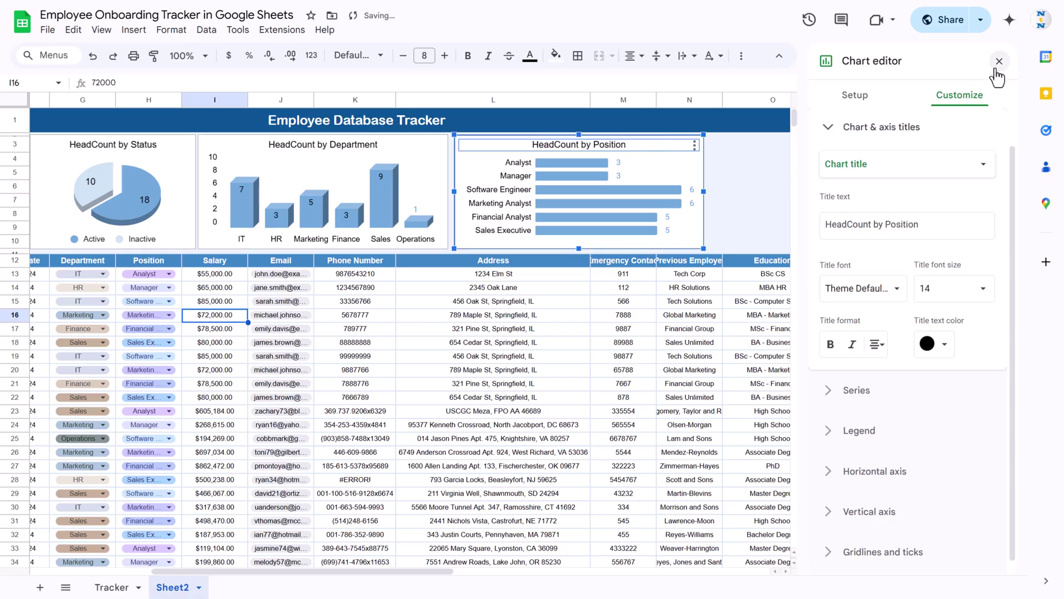
left_click(810, 168)
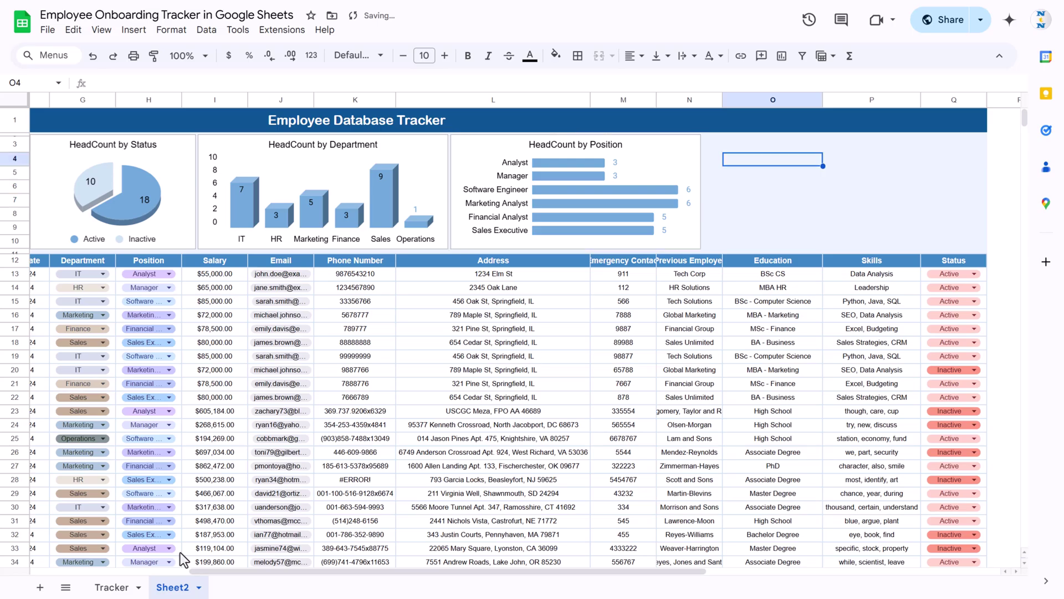
Duplicate the HeadCount by Position chart at cell O3 on Sheet2, after checking the Tracker sheet's Avg. Salary by Position chart for reference.
left_click(111, 587)
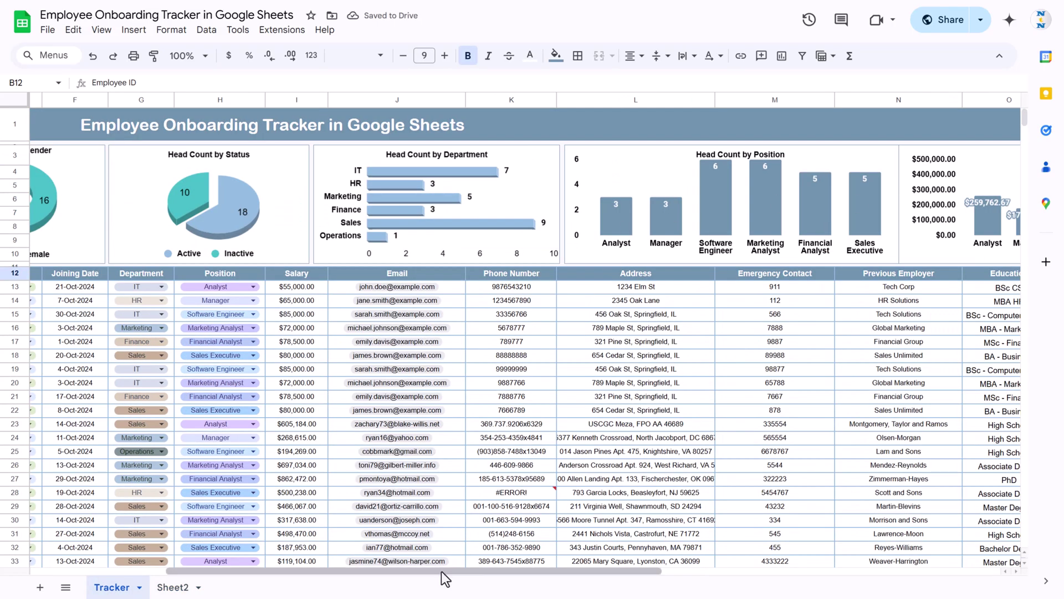
left_click_drag(441, 571, 616, 579)
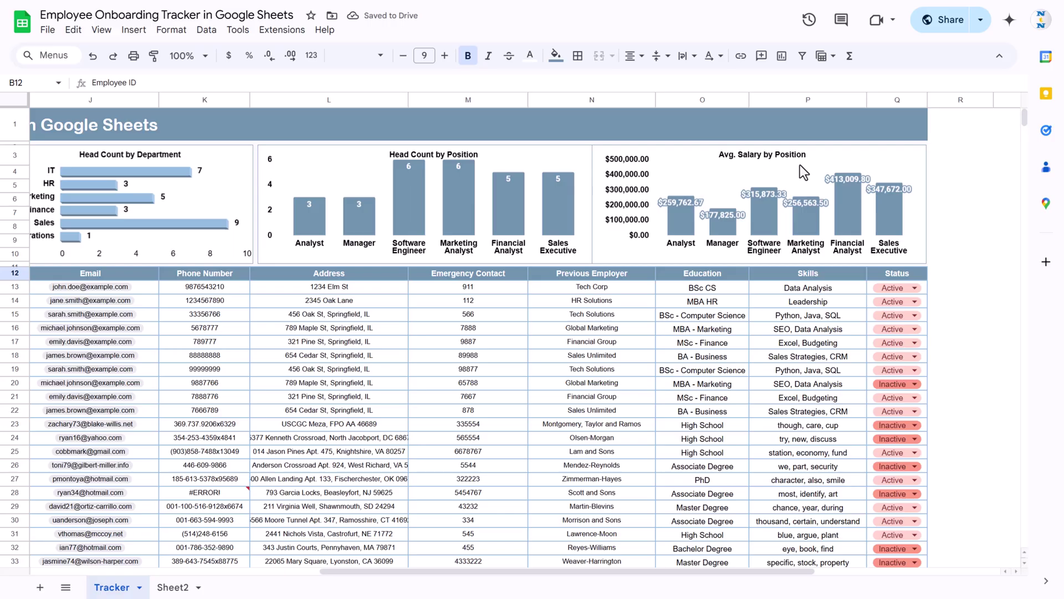
left_click(172, 587)
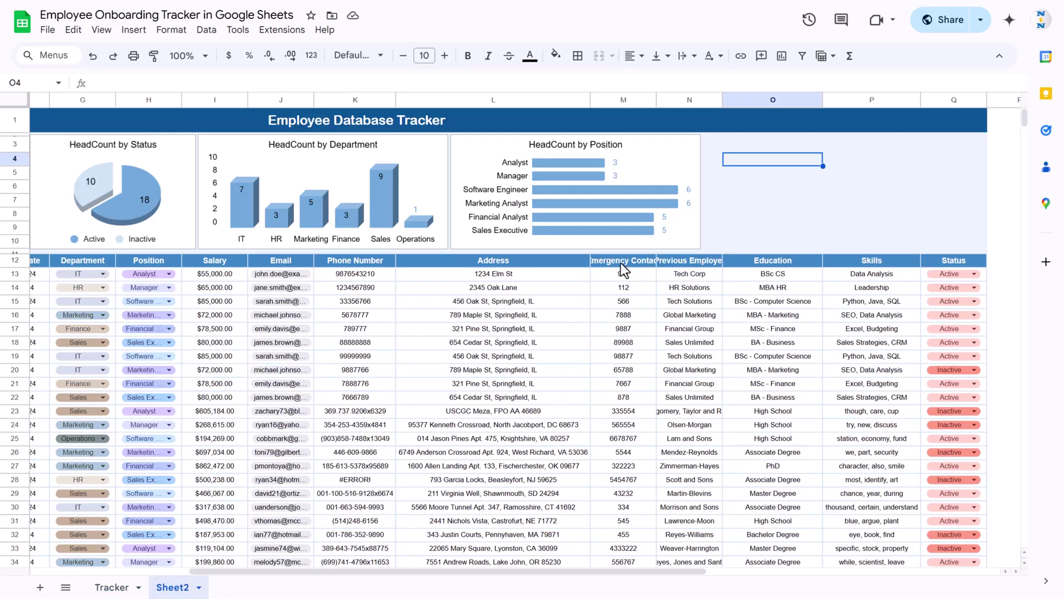
left_click(687, 150)
key("ctrl+c")
left_click(736, 150)
key("ctrl+v")
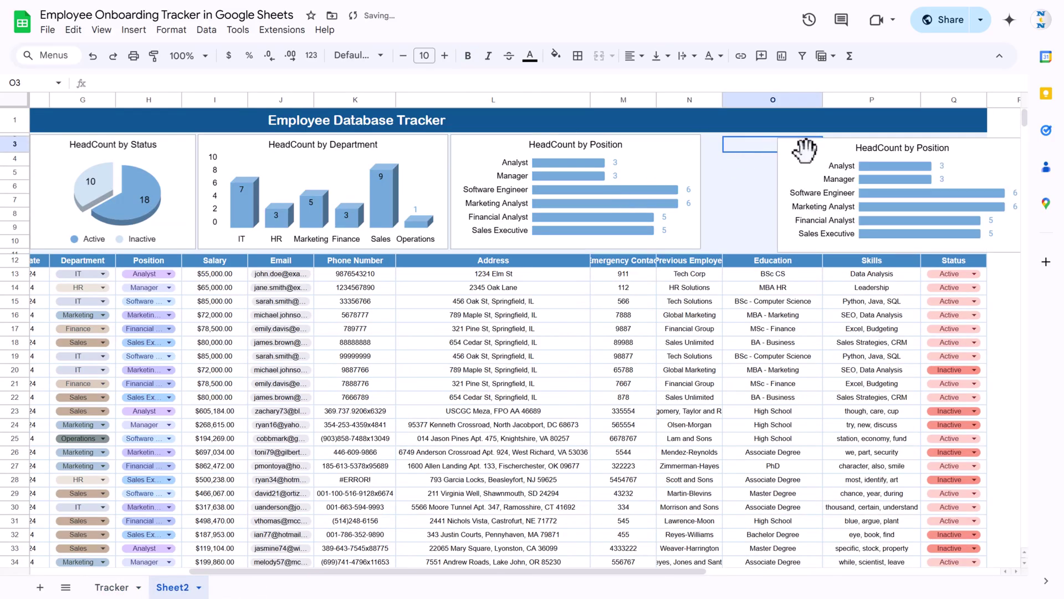
Move the copied position chart directly beside the original and widen it to end within column Q.
left_click_drag(795, 149, 715, 142)
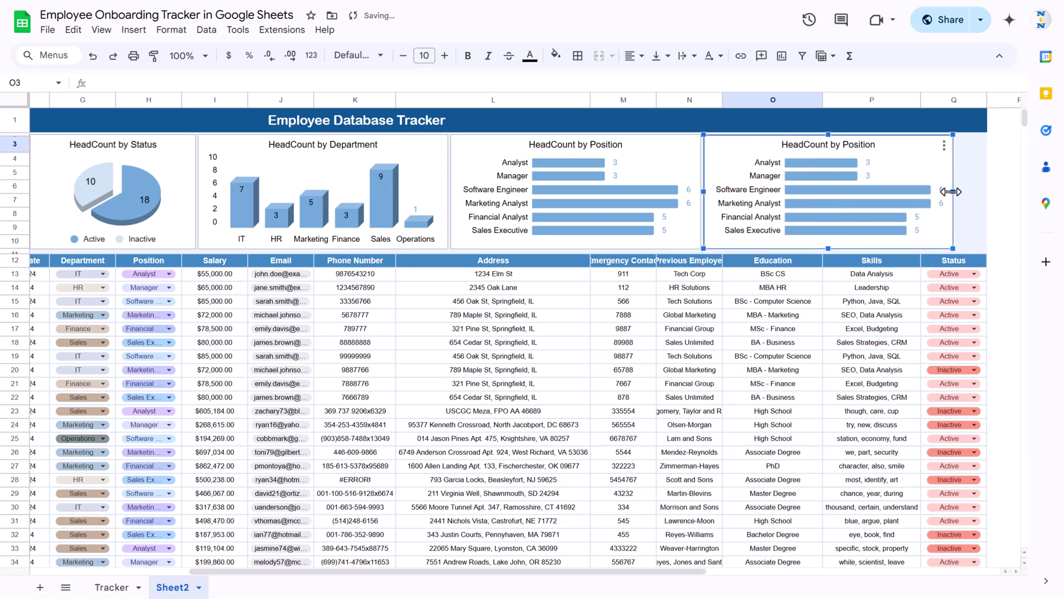
left_click_drag(953, 191, 975, 191)
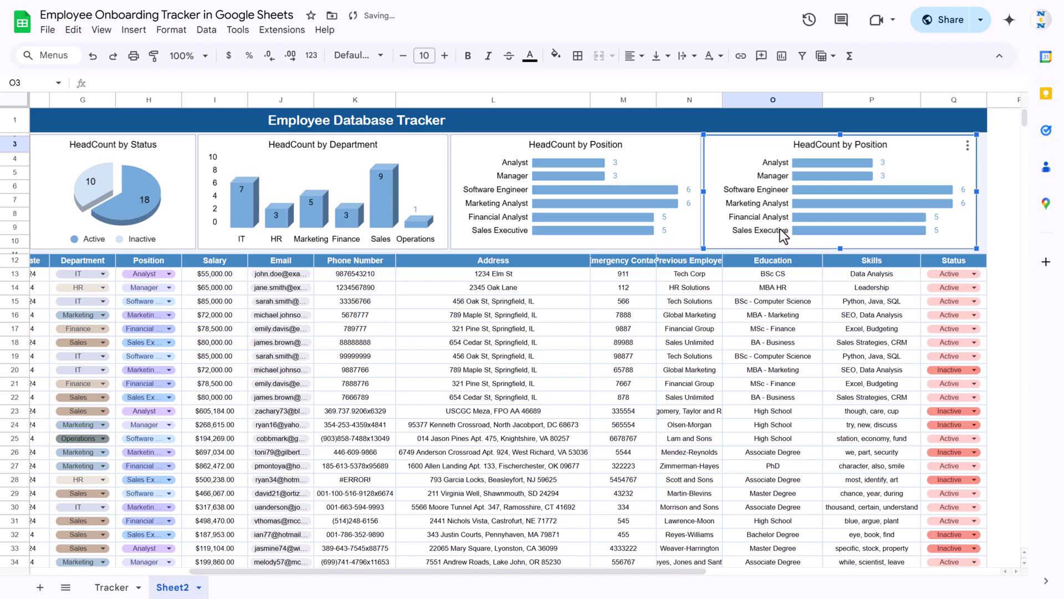
Add the Salary column range I12:I1000 to the copied position chart's data range, after checking the Tracker sheet's Avg. Salary by Position chart.
left_click(111, 587)
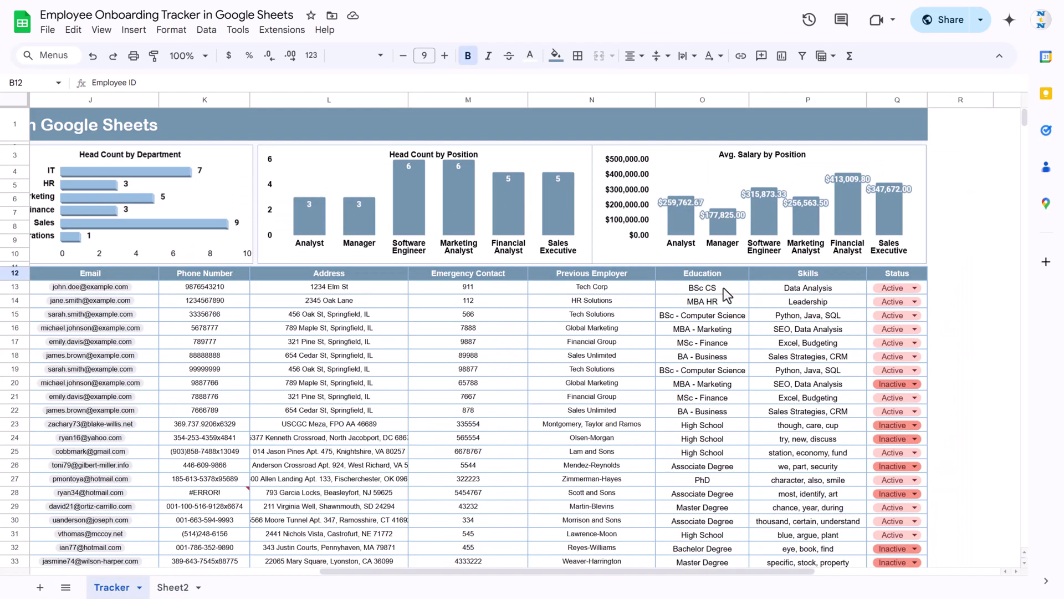
key("ctrl+Page_Down")
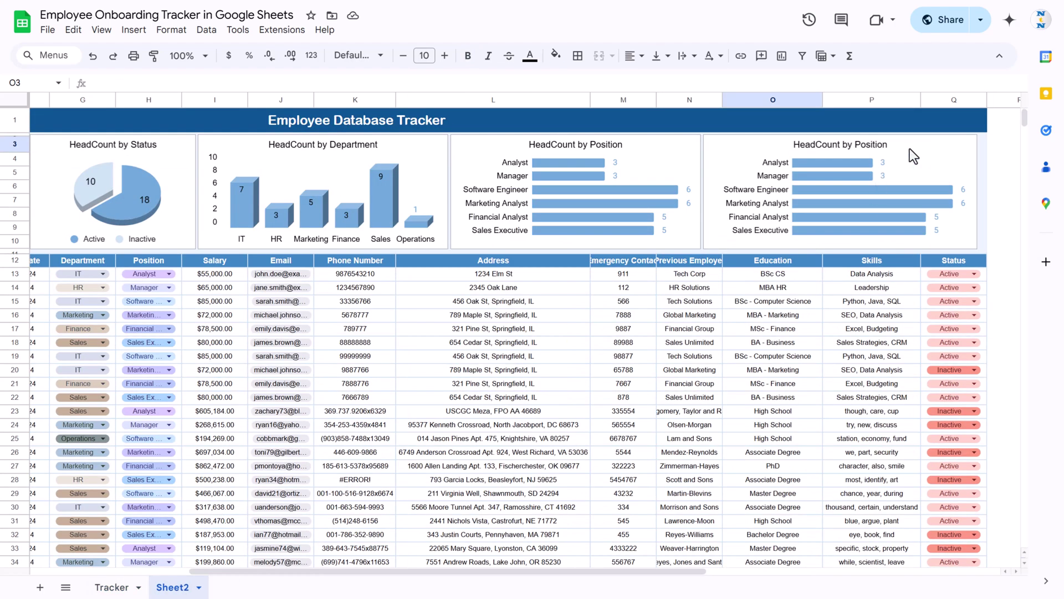
double_click(923, 147)
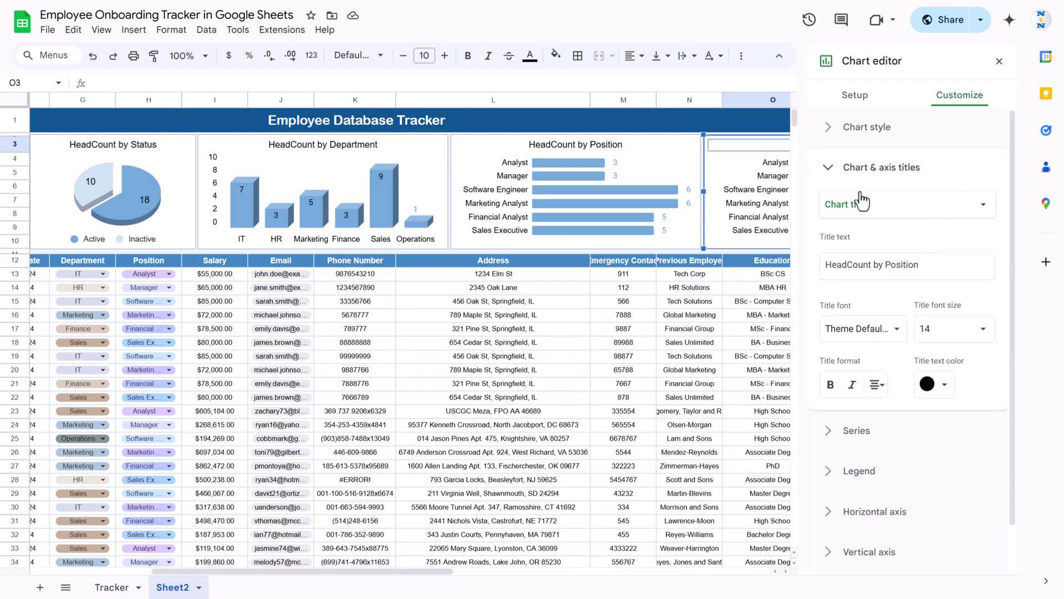
left_click(853, 96)
left_click(912, 260)
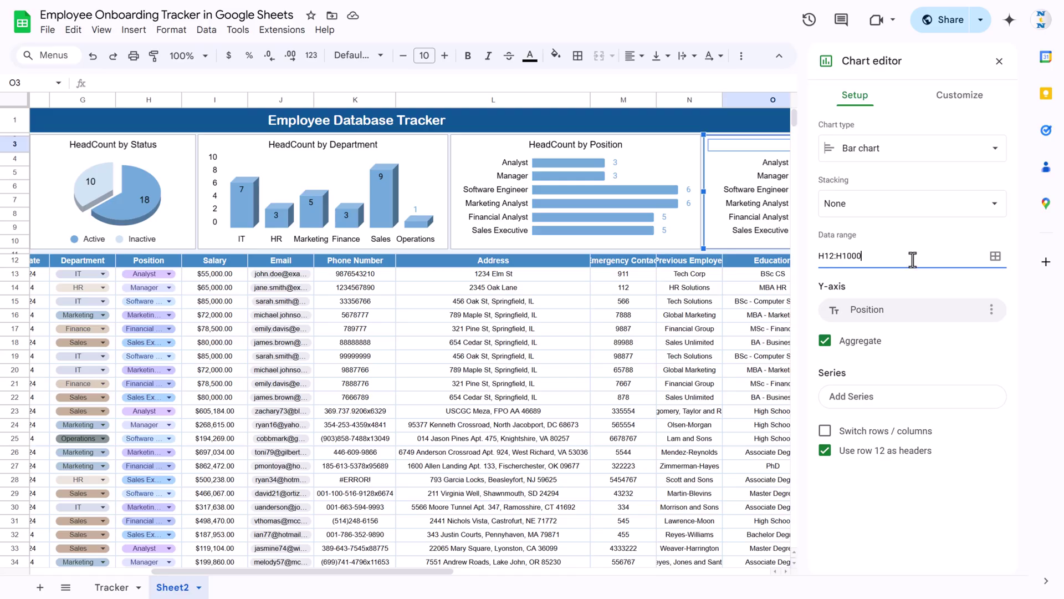
left_click(996, 257)
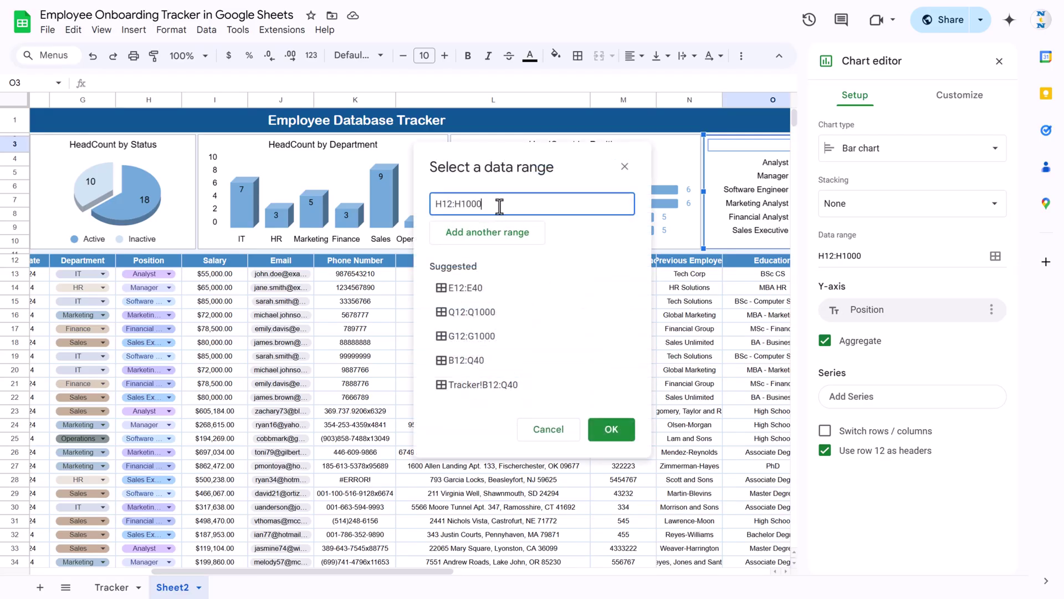
left_click(488, 237)
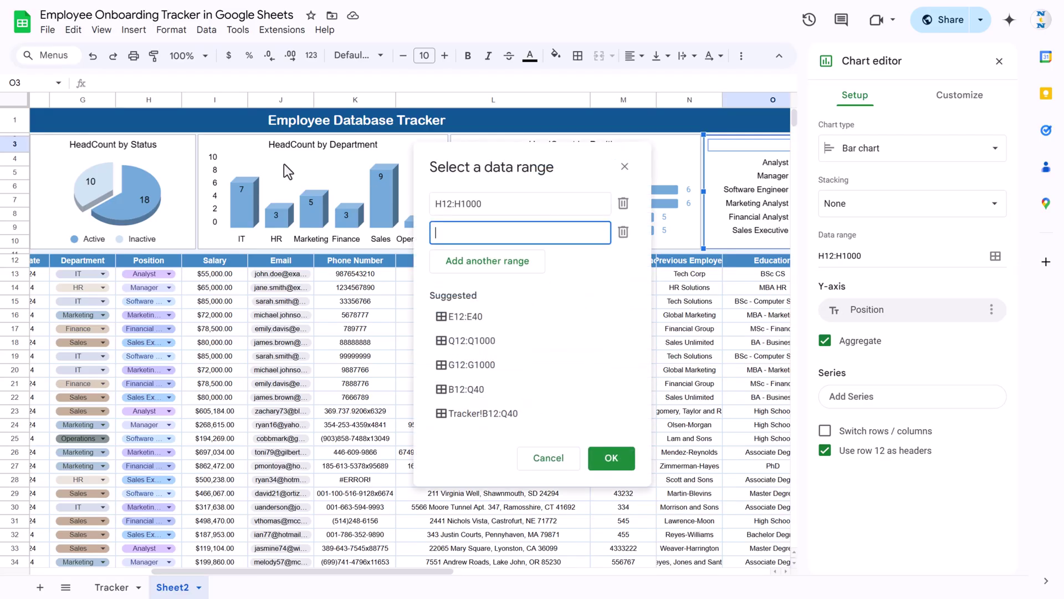
left_click_drag(523, 164, 190, 161)
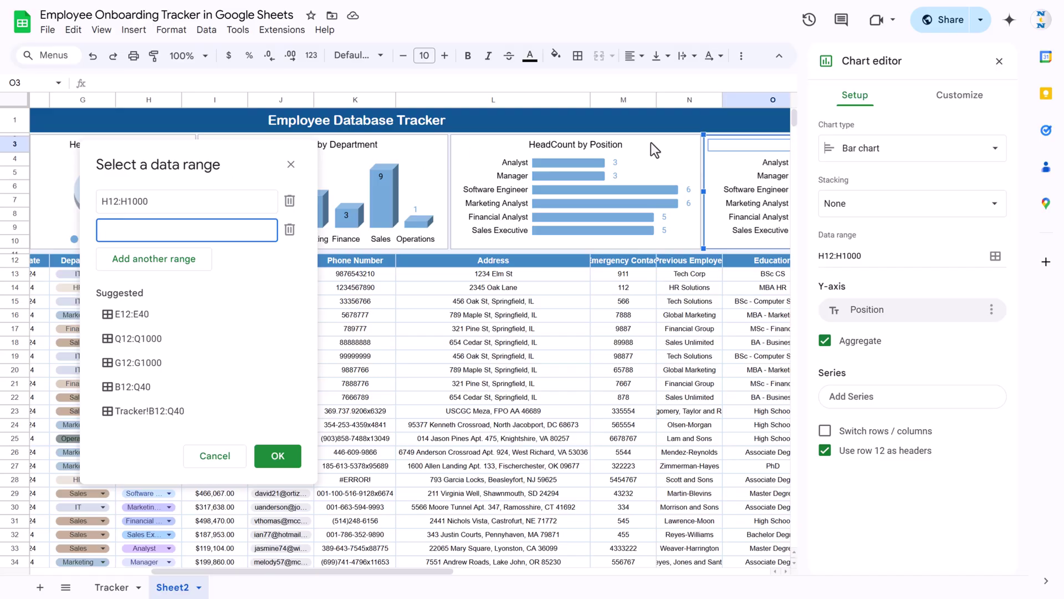
left_click(214, 277)
left_click(220, 261)
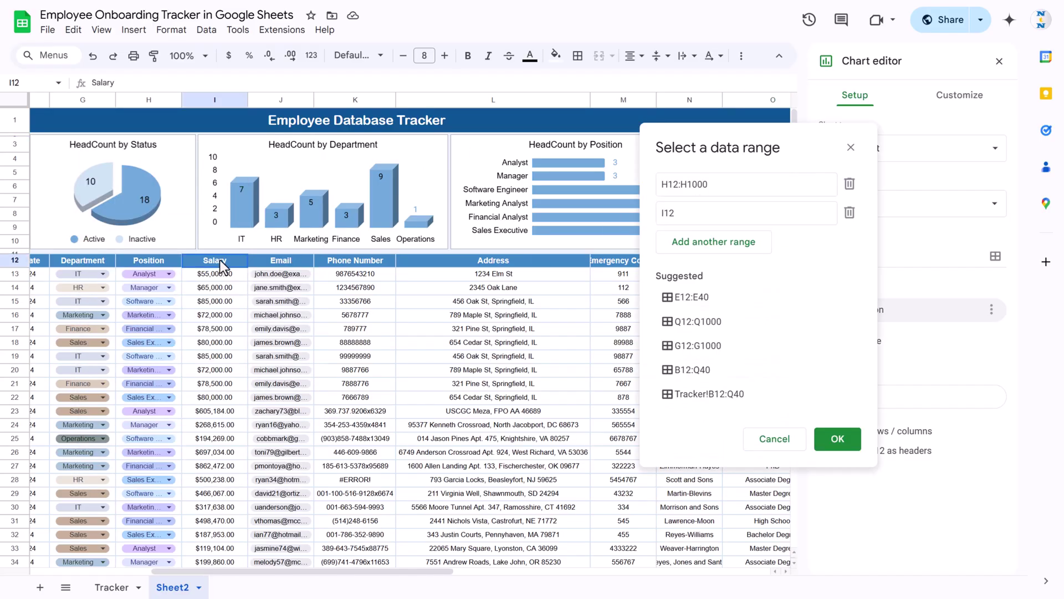
key("ctrl+shift+Down")
left_click(817, 435)
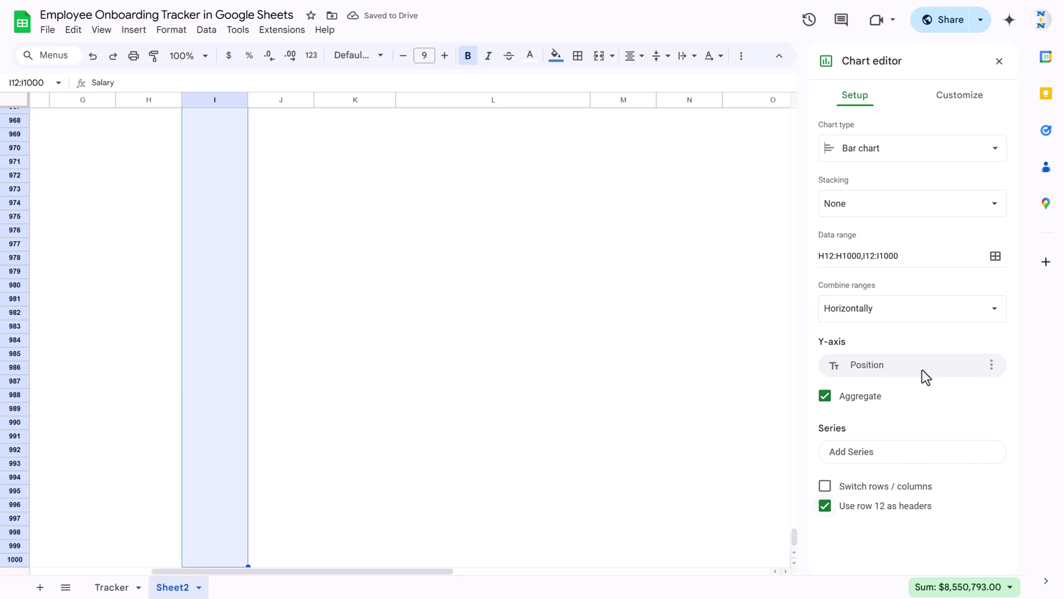
Add Salary as the copied chart's series and aggregate it by Average.
left_click(877, 452)
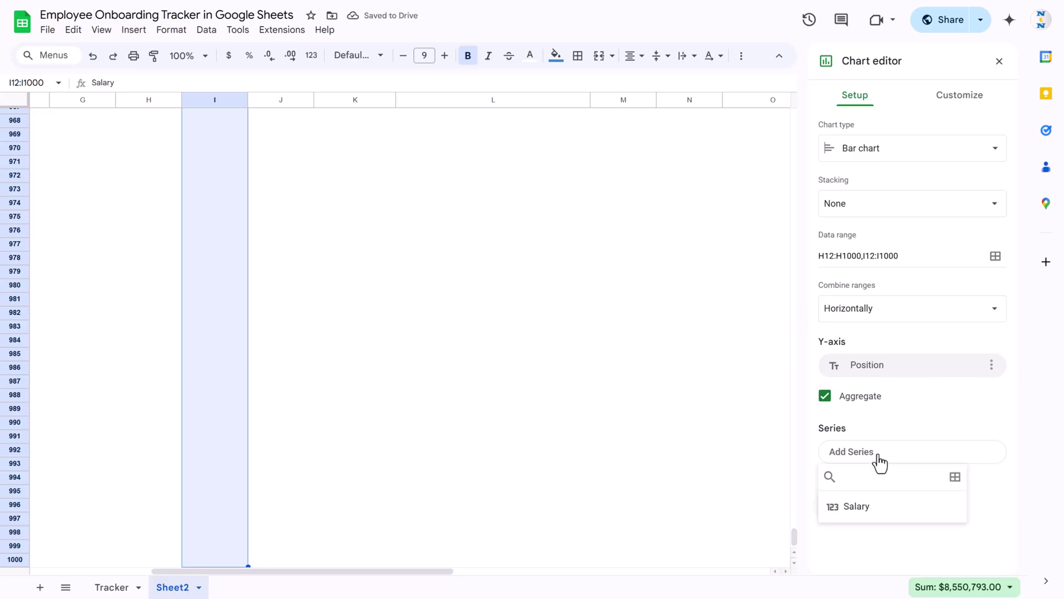
left_click(877, 507)
left_click(992, 454)
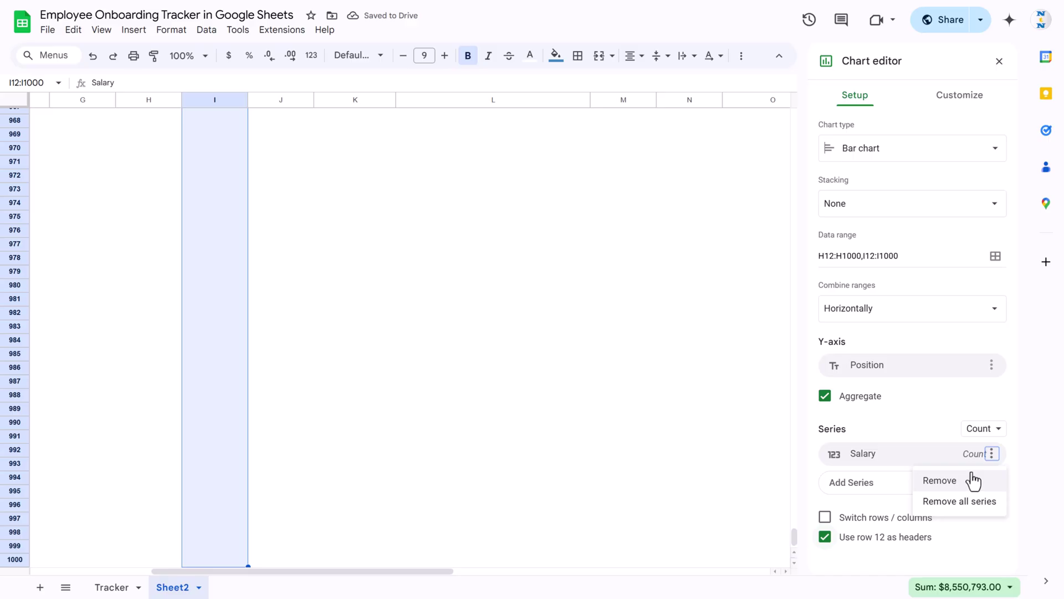
left_click(990, 430)
left_click(997, 408)
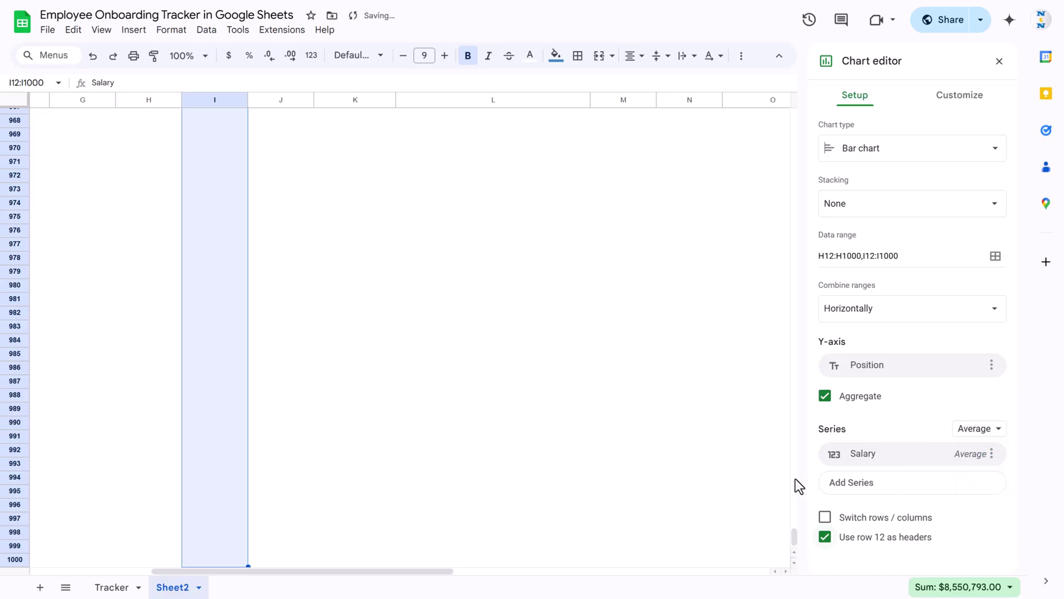
Change the copied chart's title to "Avg. Salary by Position" and close the chart editor.
left_click_drag(796, 540, 803, 98)
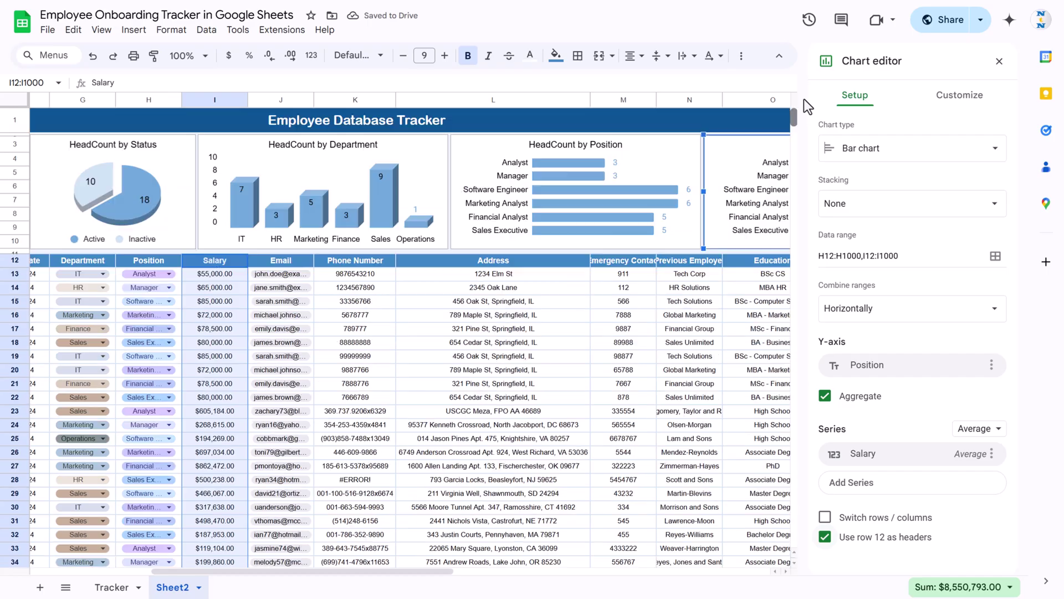
left_click_drag(335, 574, 515, 388)
left_click(434, 167)
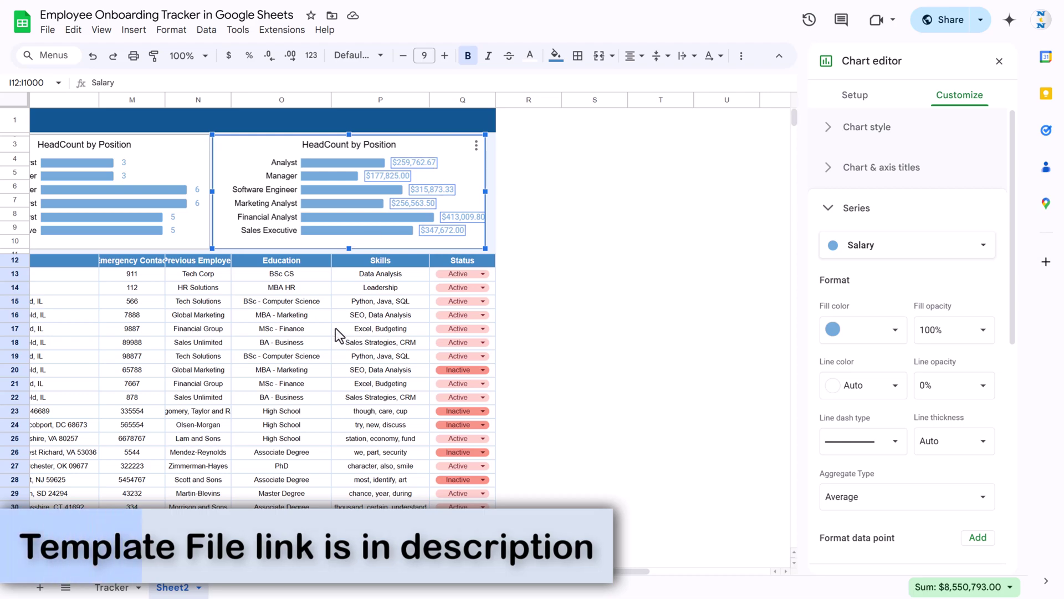
key("Escape")
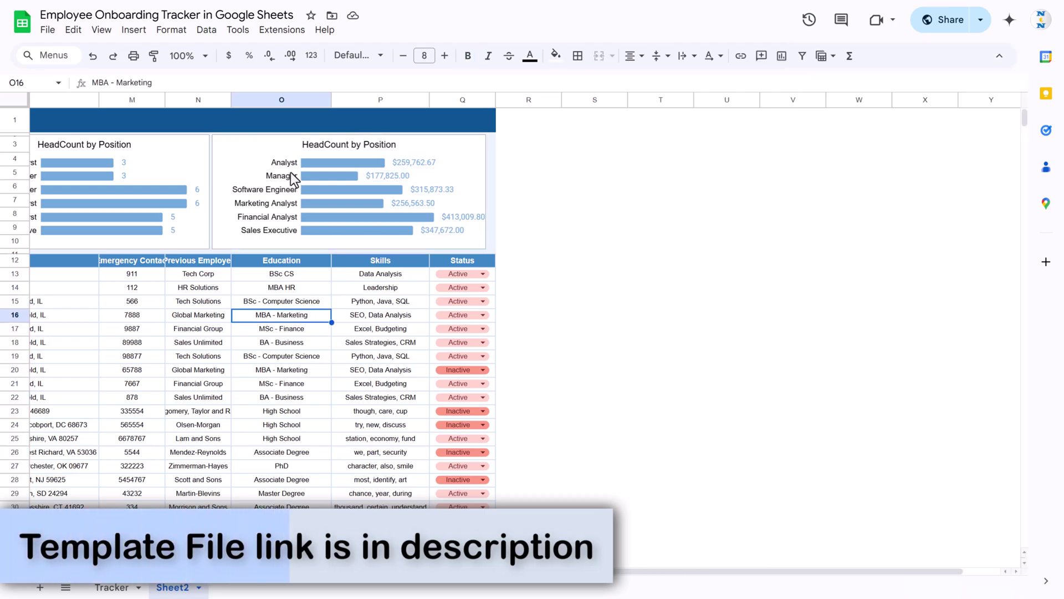
left_click(334, 148)
double_click(322, 144)
type("Avg. Salary")
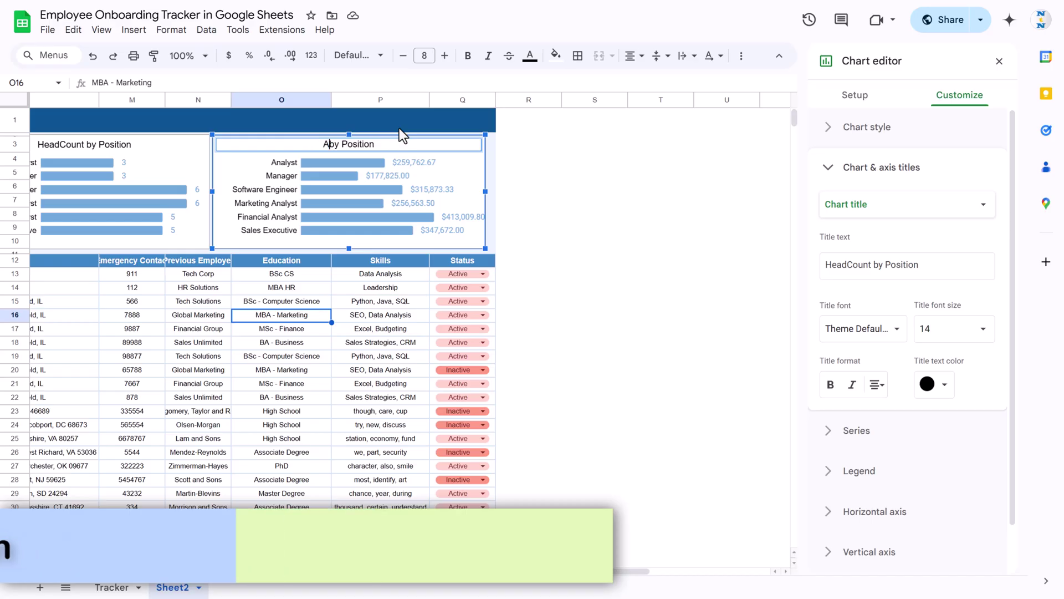
key("Return")
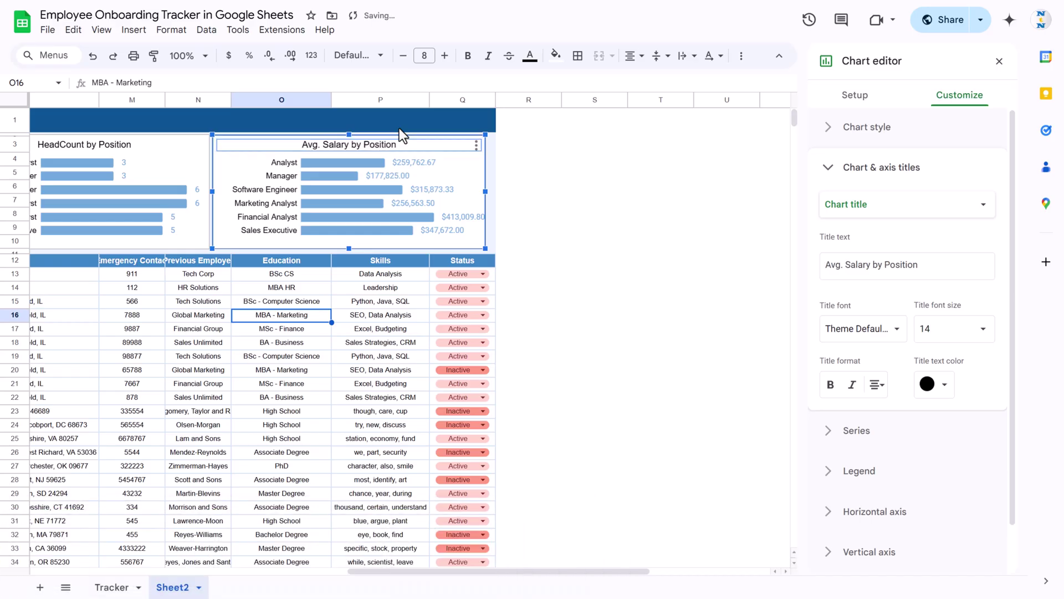
left_click(720, 290)
Review the Sheet2 dashboard from its first columns and check the empty rows below the employee table.
left_click_drag(486, 572, 74, 550)
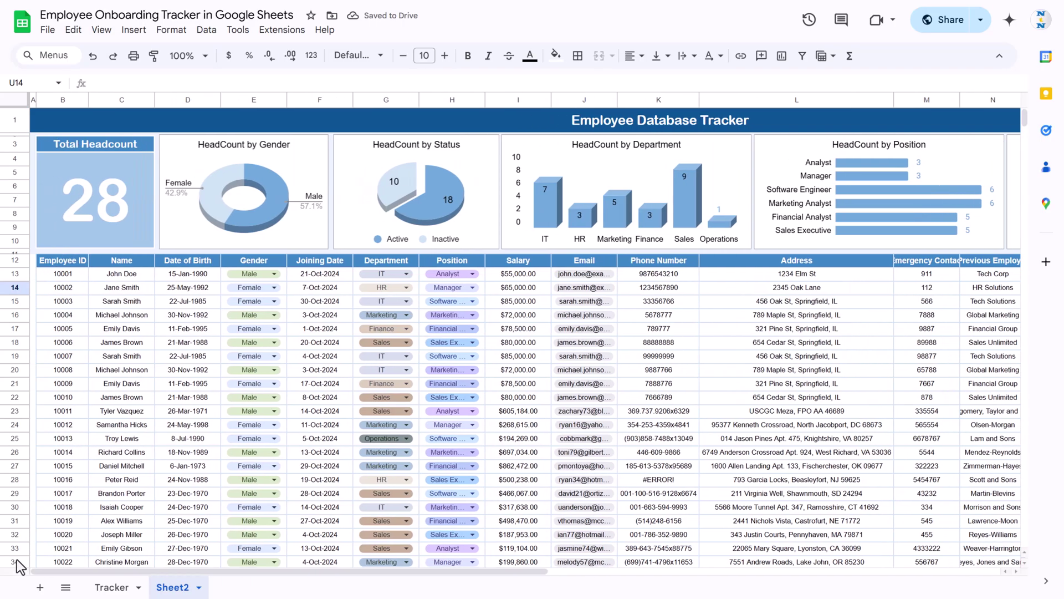
left_click(167, 388)
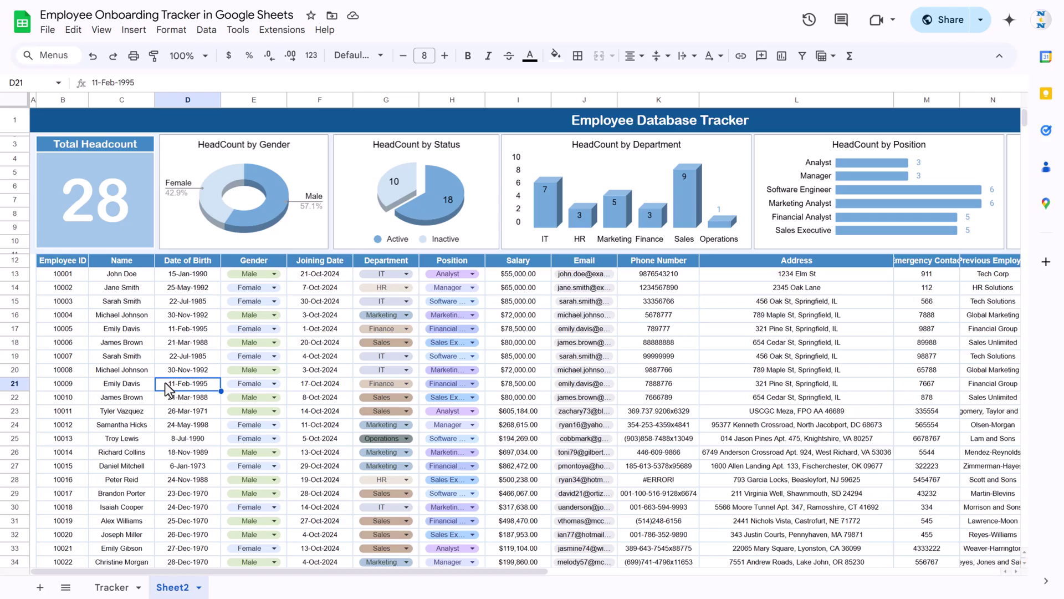
scroll(165, 382, "down", 10)
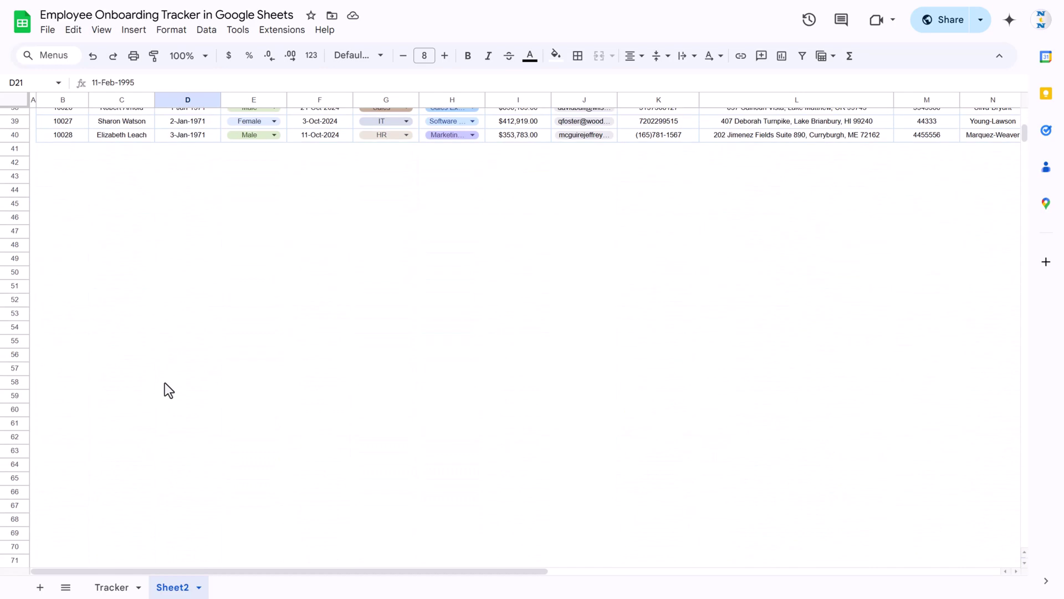
left_click(55, 150)
scroll(582, 197, "up", 10)
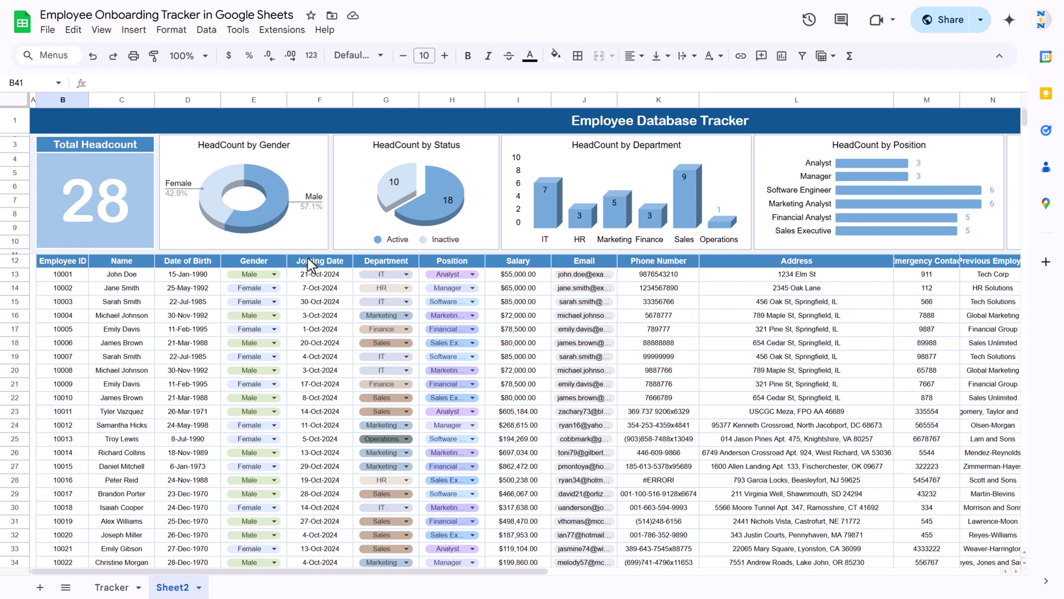
Select the Employee ID header cell B12 of the employee table.
left_click(165, 266)
left_click(100, 266)
left_click(65, 267)
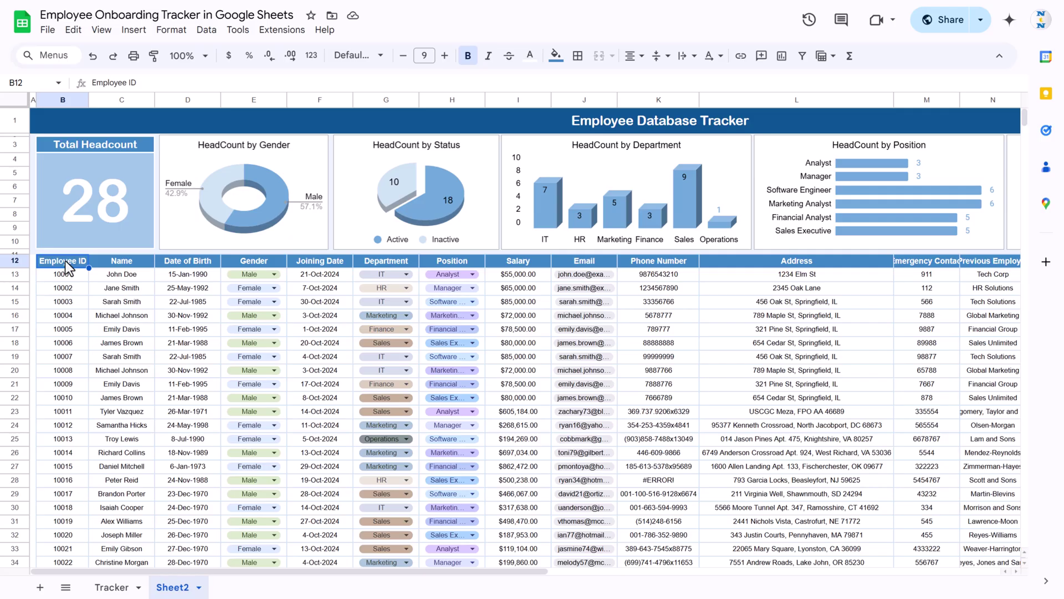